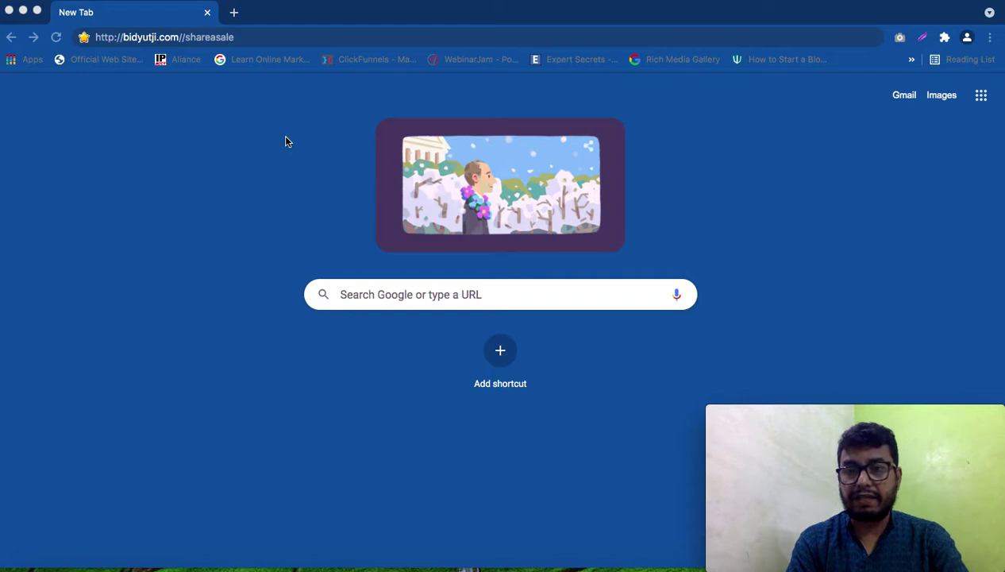
# Step: Swap the original link tab for a blank tab and clear the checked browsing data
pyautogui.click(235, 16)
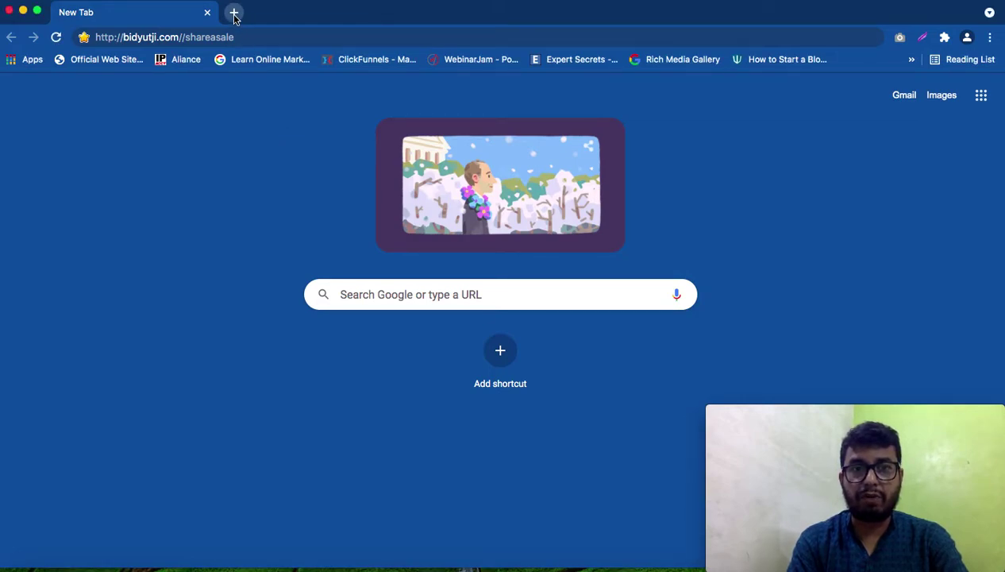
pyautogui.click(234, 13)
pyautogui.click(207, 11)
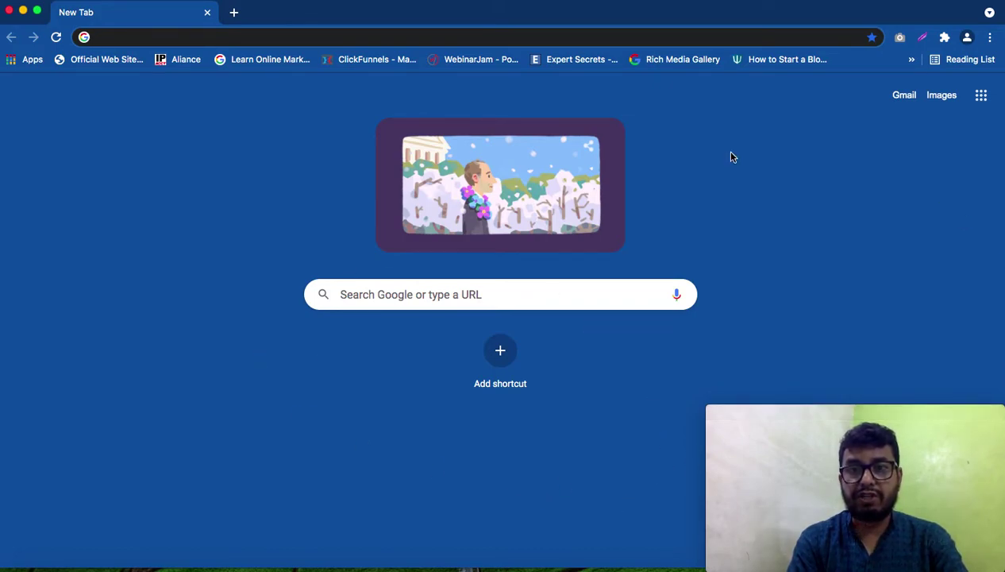
pyautogui.click(989, 39)
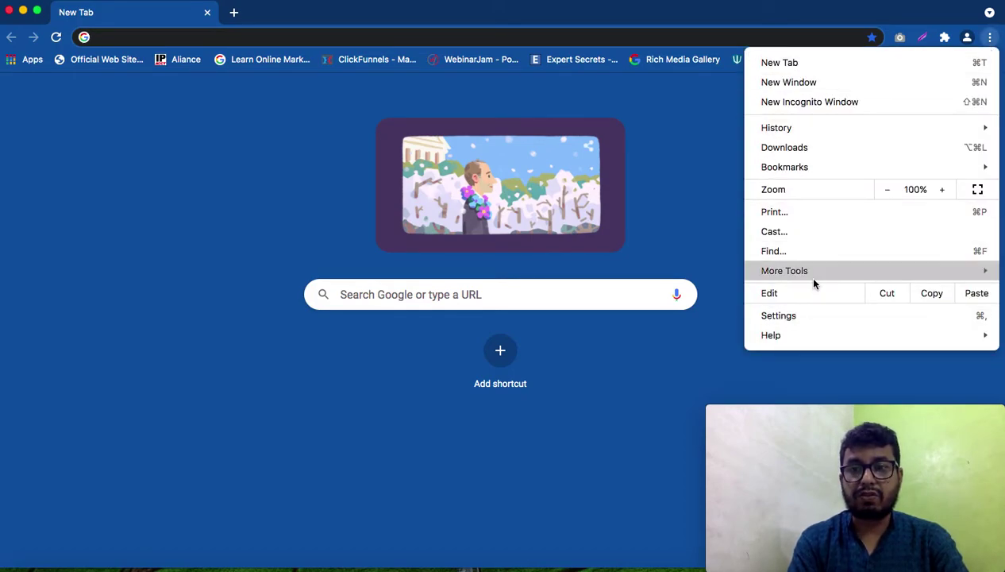
pyautogui.moveTo(813, 278)
pyautogui.click(572, 336)
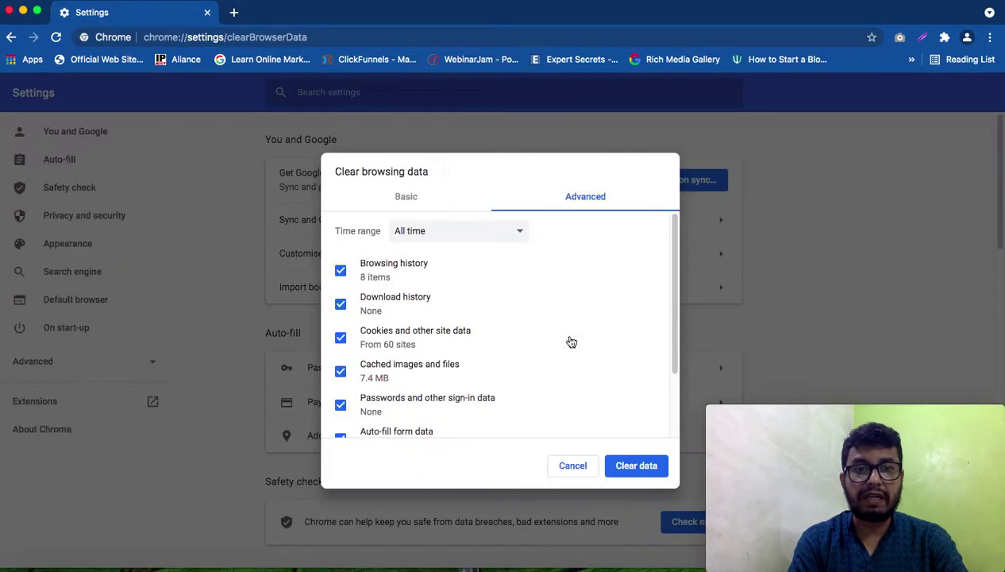
pyautogui.moveTo(674, 307); pyautogui.dragTo(662, 397)
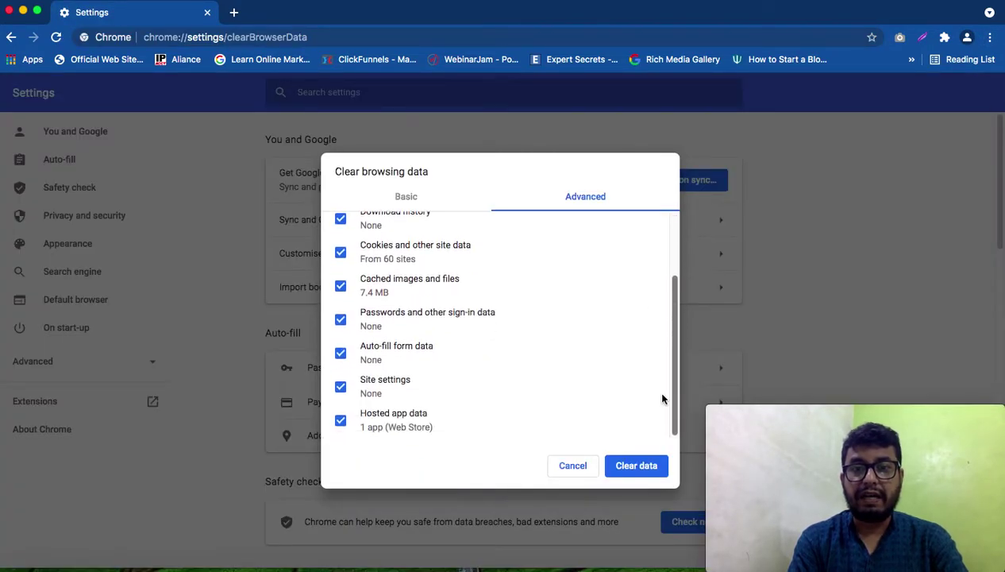
pyautogui.click(629, 472)
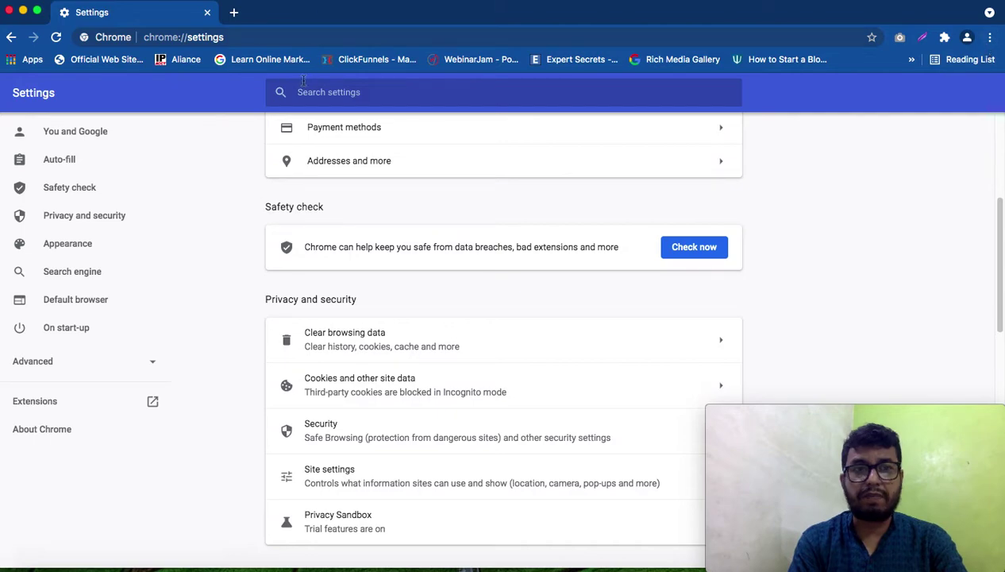
# Step: Clear all browsing data for All time, including cookies, cache and passwords, then open a new tab
pyautogui.click(990, 38)
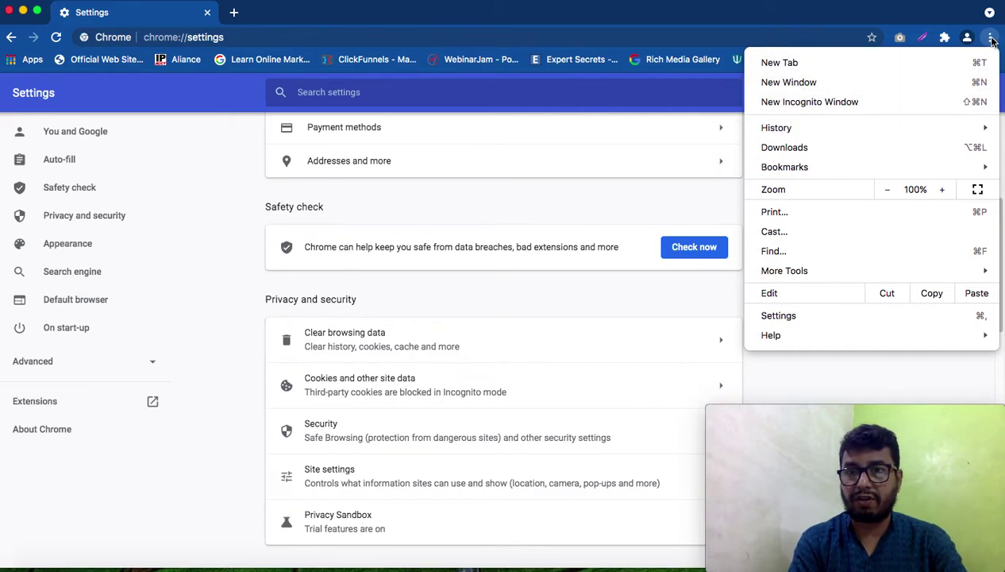
pyautogui.moveTo(825, 273)
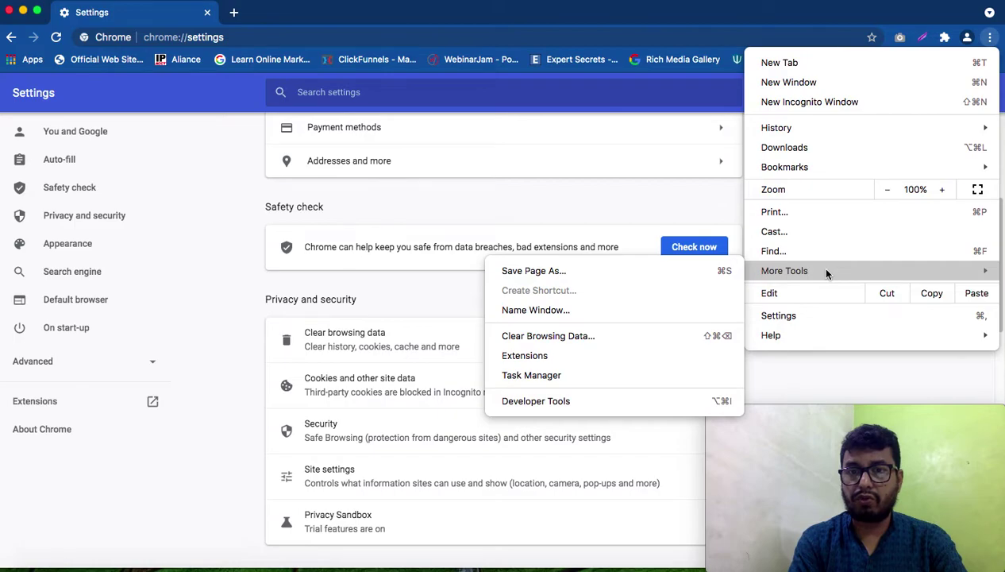
pyautogui.click(538, 338)
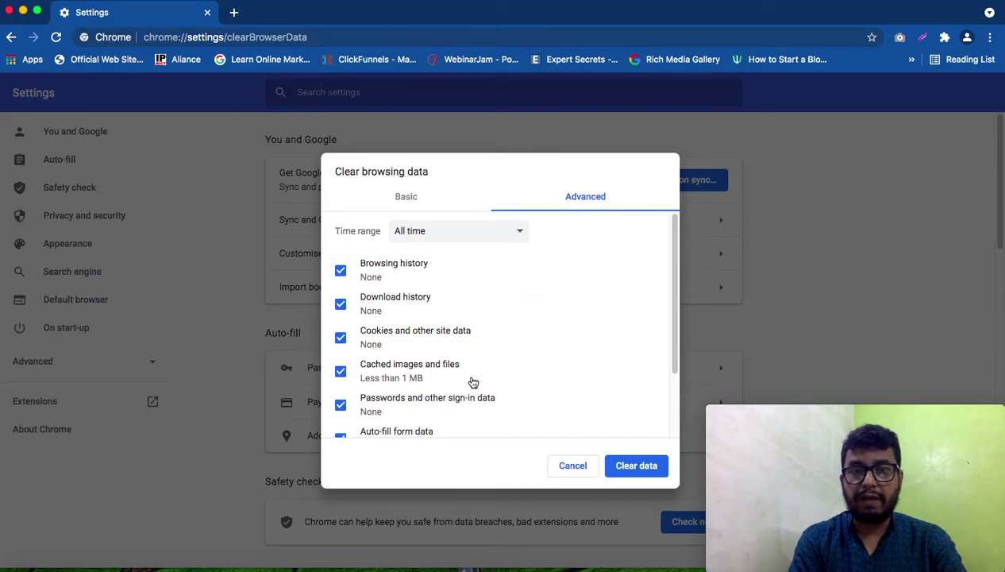
pyautogui.click(407, 197)
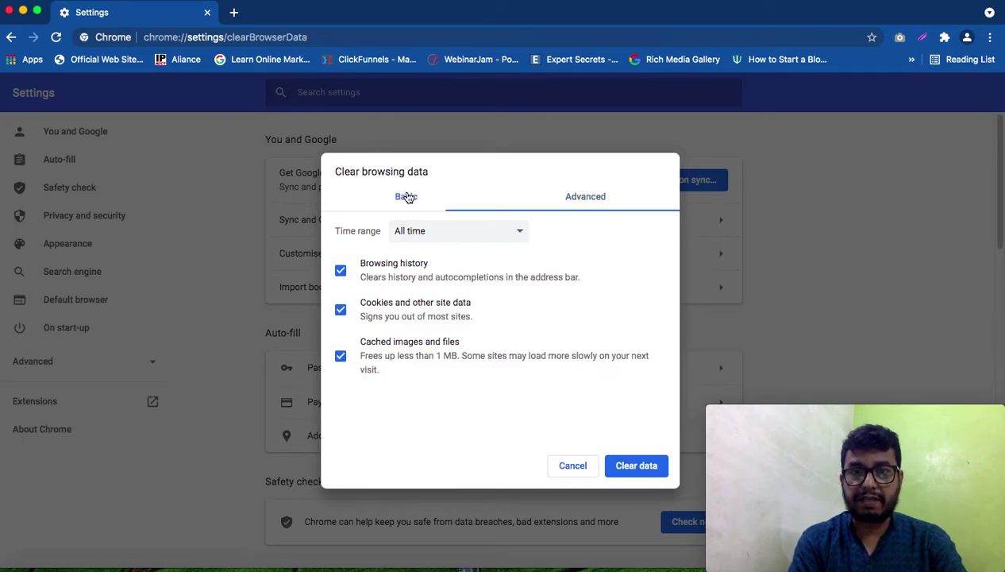
pyautogui.click(588, 199)
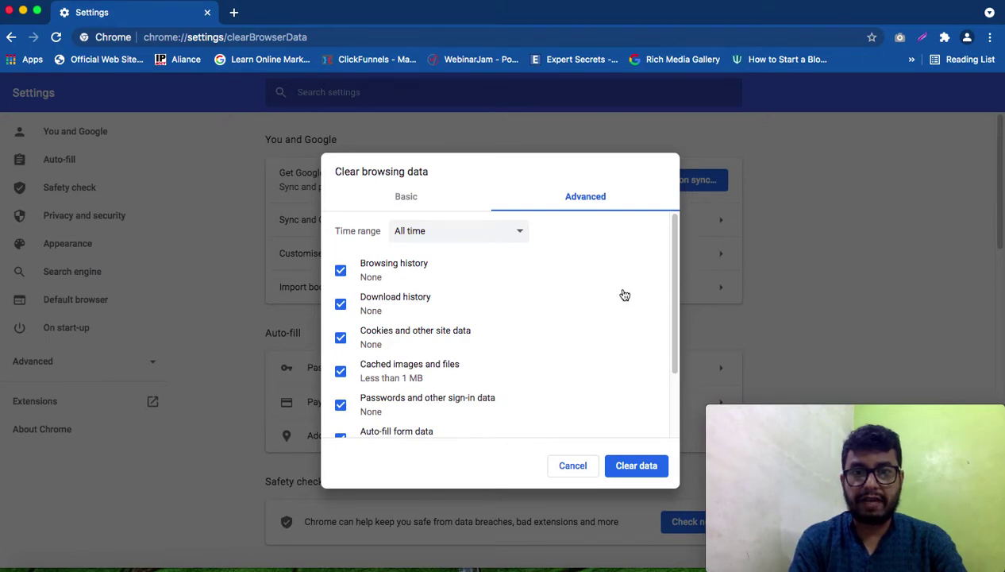
pyautogui.moveTo(670, 291); pyautogui.dragTo(669, 376)
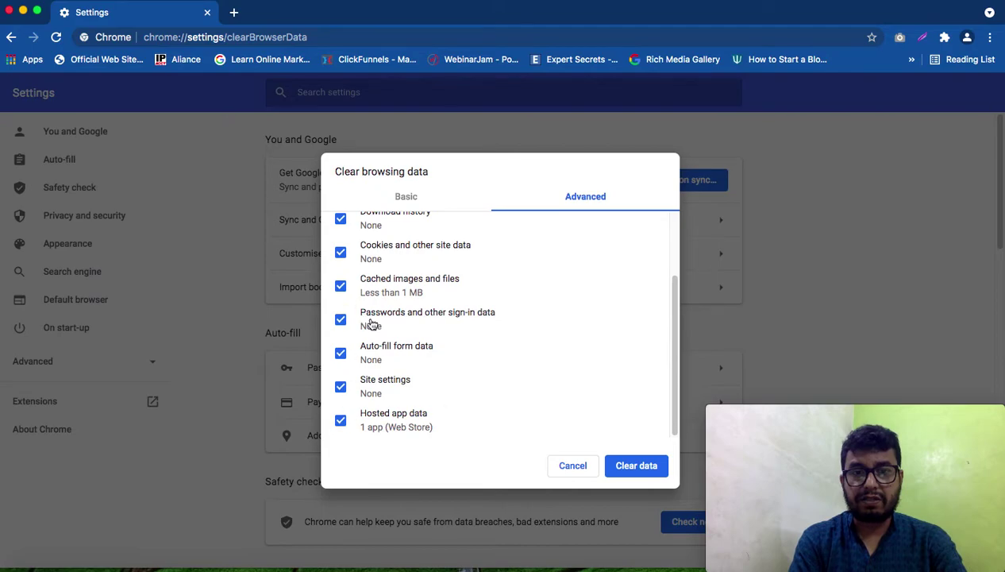
pyautogui.click(640, 476)
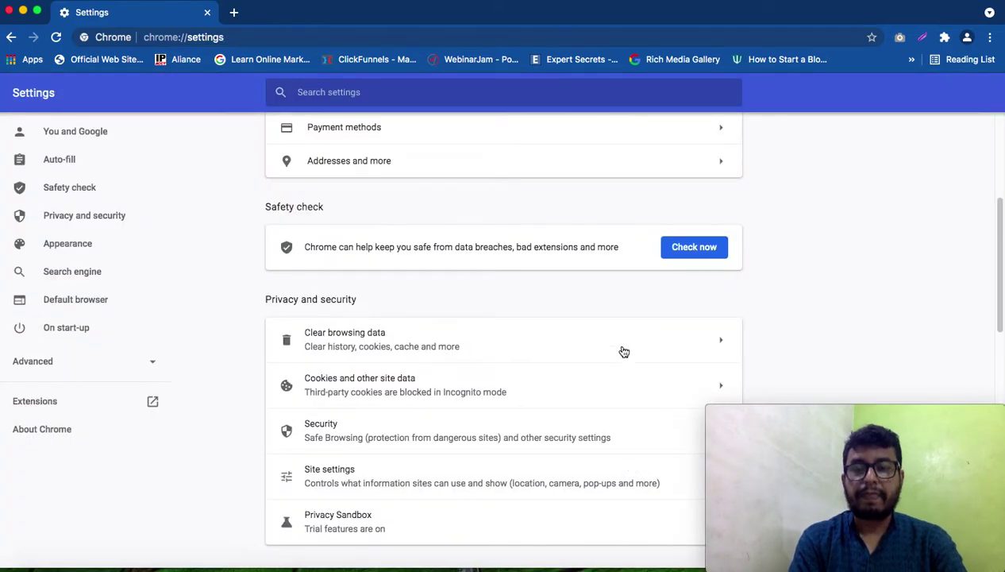
pyautogui.click(232, 12)
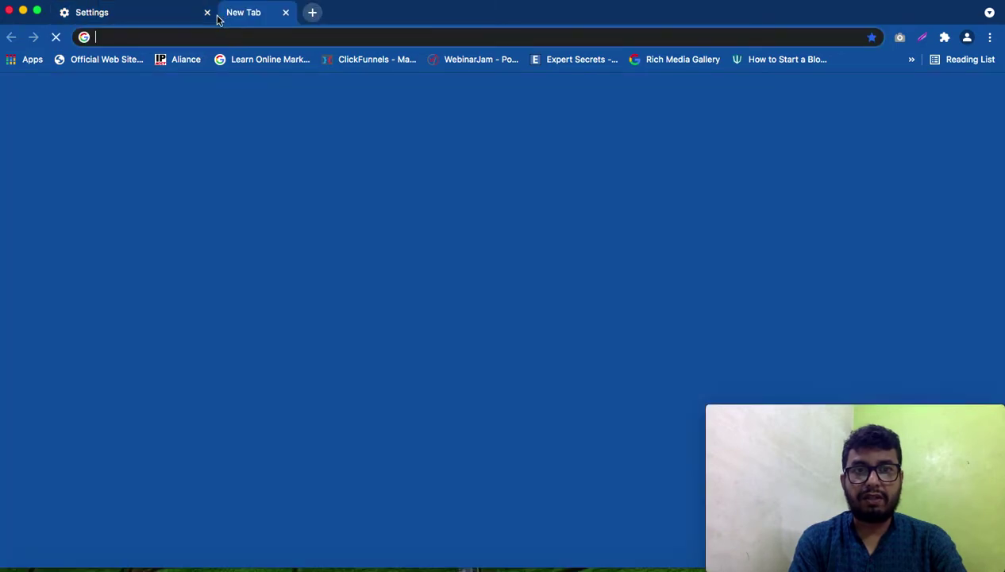
pyautogui.click(206, 12)
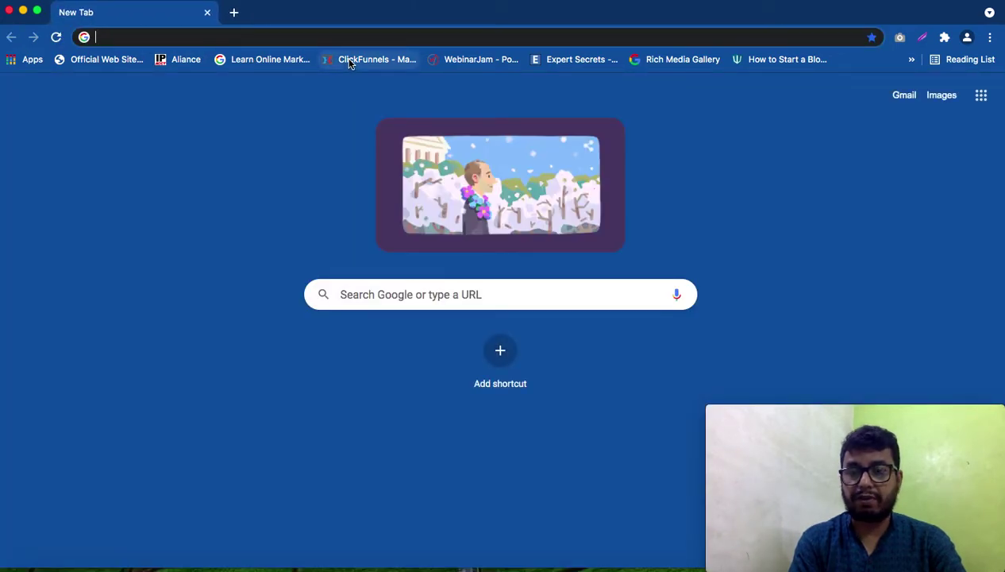
pyautogui.rightClick(312, 37)
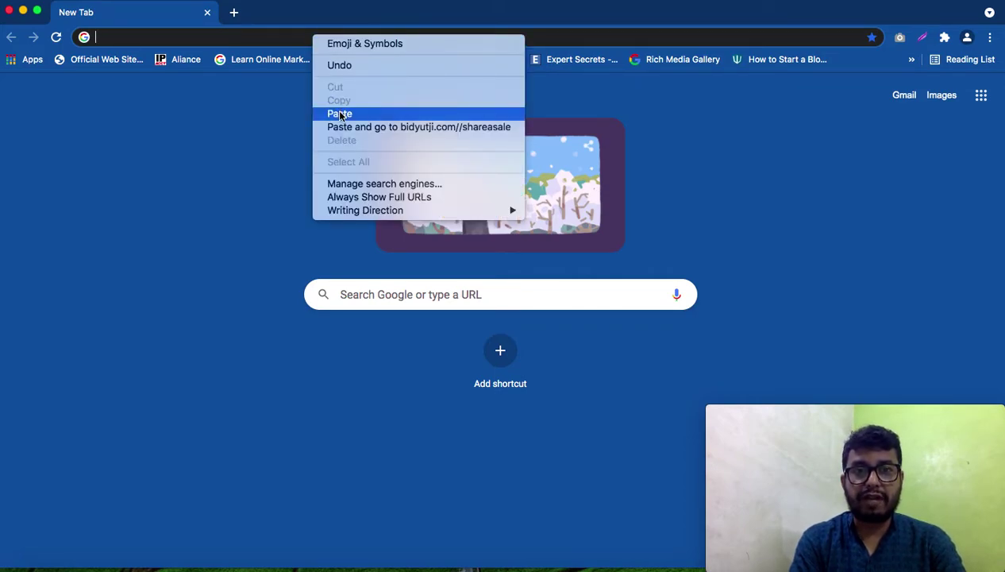
pyautogui.click(333, 110)
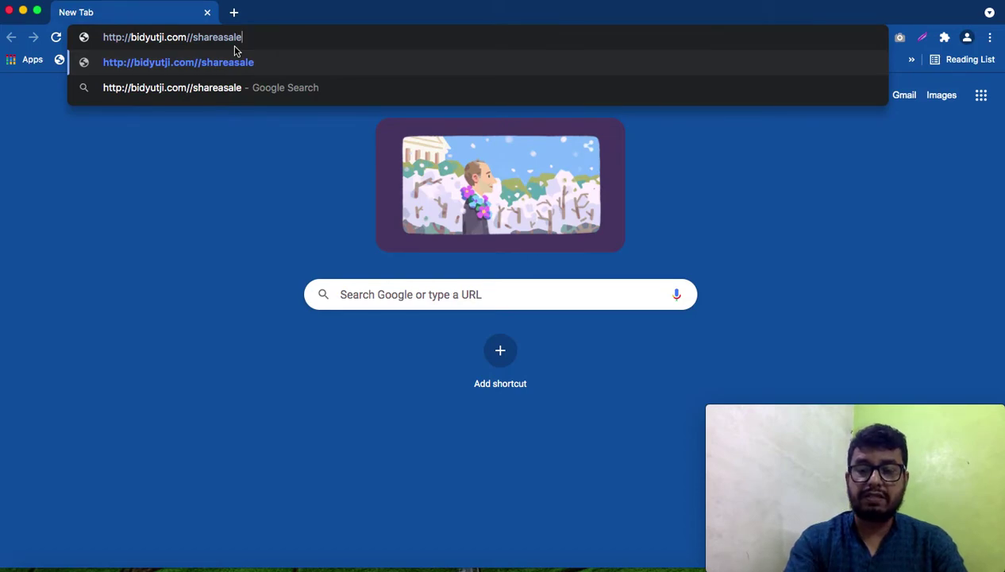
pyautogui.press('Return')
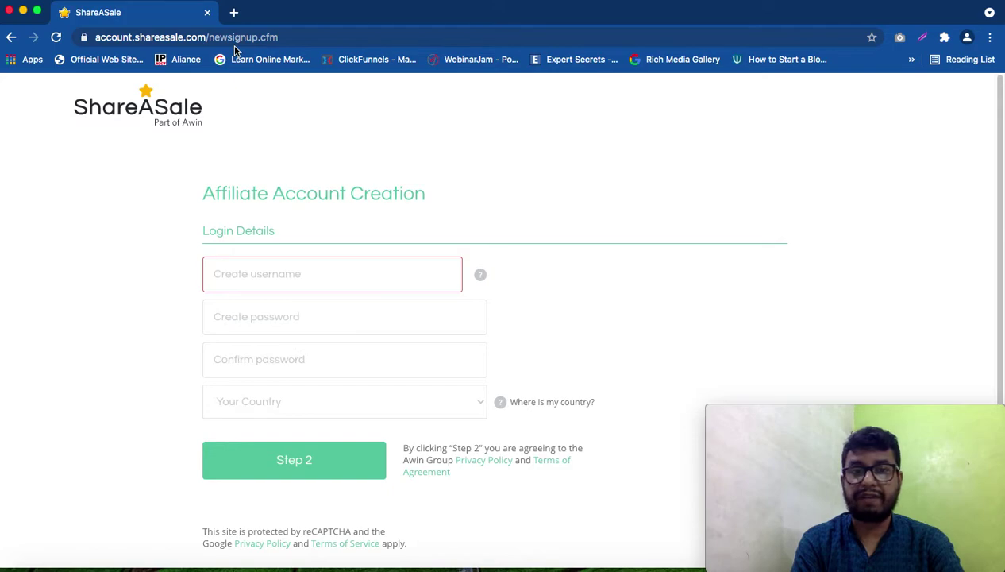
# Step: Enter the chosen username, then type the account password in both password fields
pyautogui.scroll(-1, 836, 231)
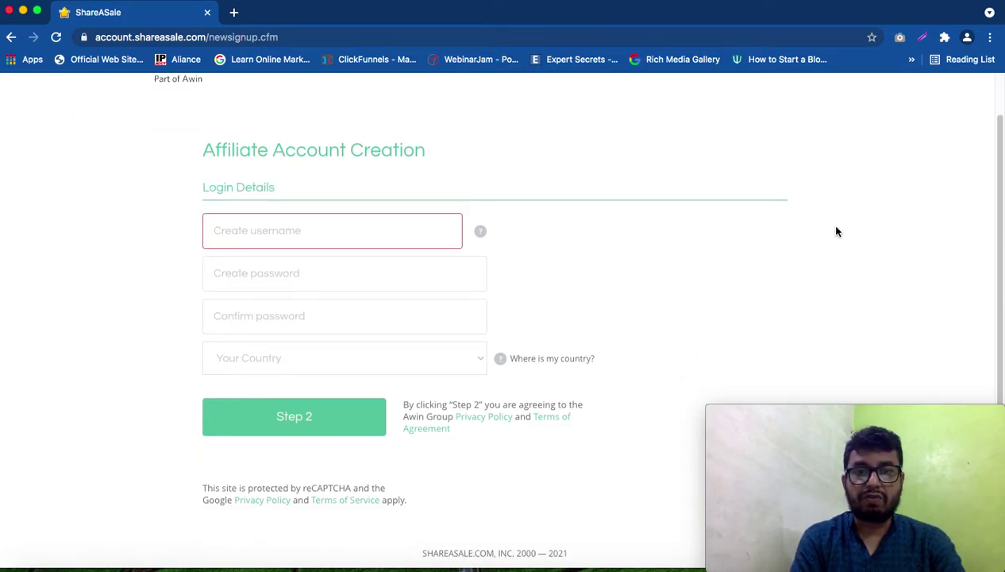
pyautogui.scroll(1, 835, 230)
pyautogui.scroll(-1, 834, 231)
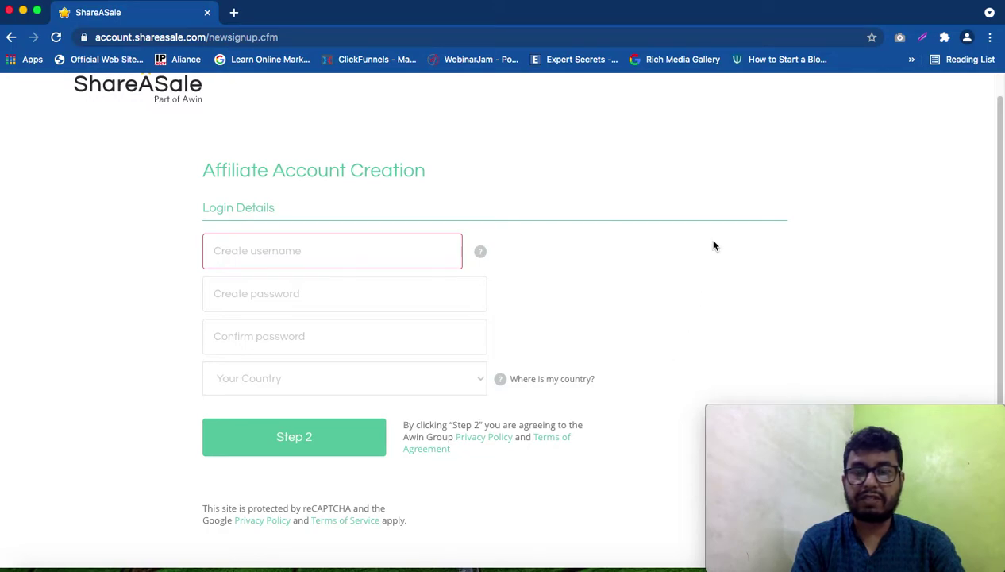
pyautogui.scroll(-1, 713, 246)
pyautogui.scroll(1, 713, 247)
pyautogui.scroll(-1, 713, 246)
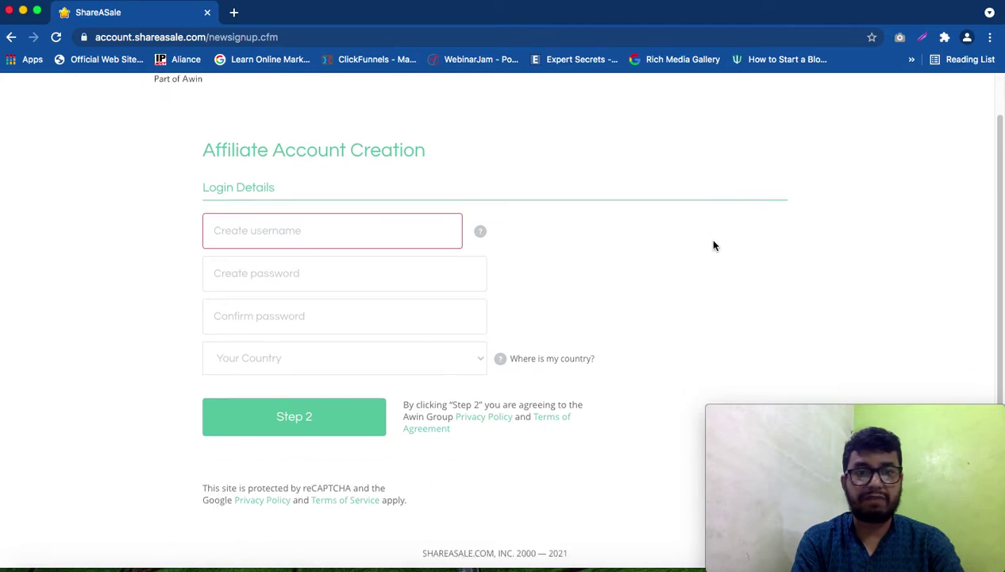
pyautogui.scroll(1, 713, 247)
pyautogui.click(226, 254)
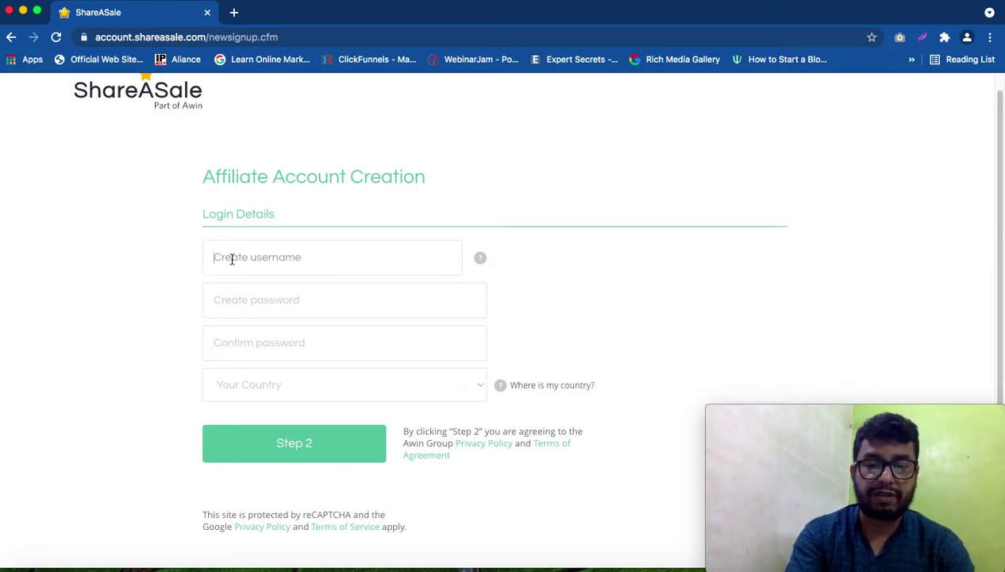
pyautogui.write('bidyut')
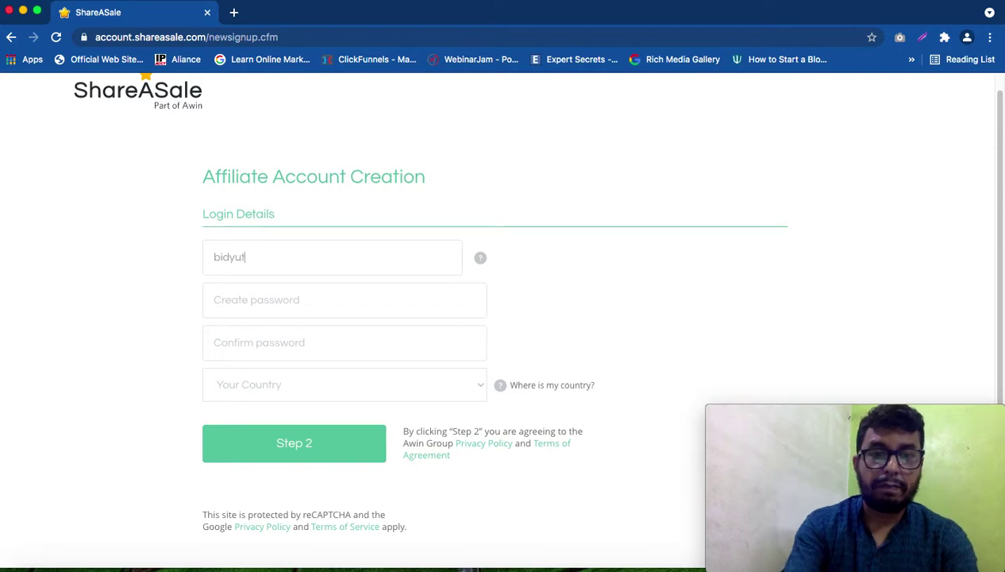
pyautogui.write('ji')
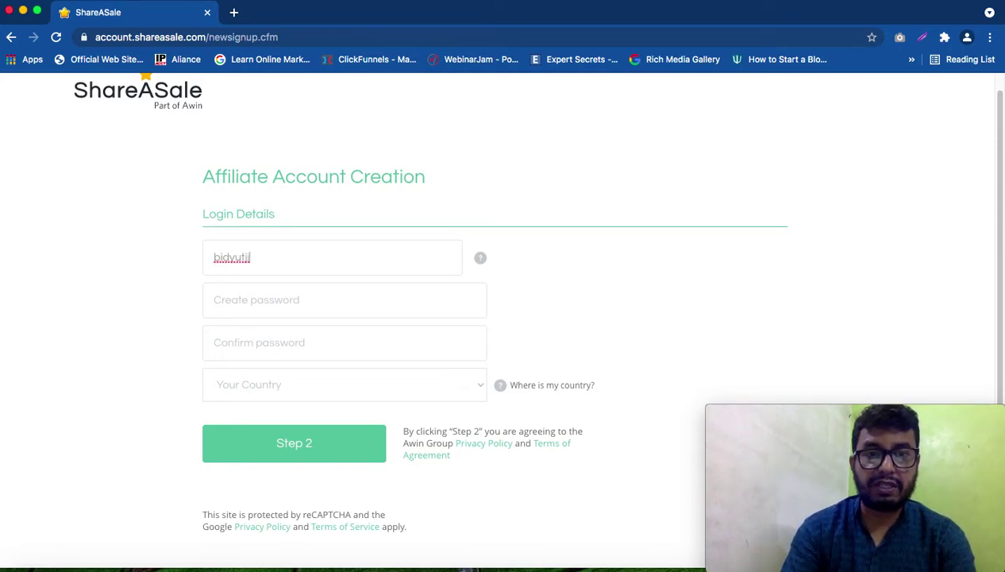
pyautogui.write('affiliate')
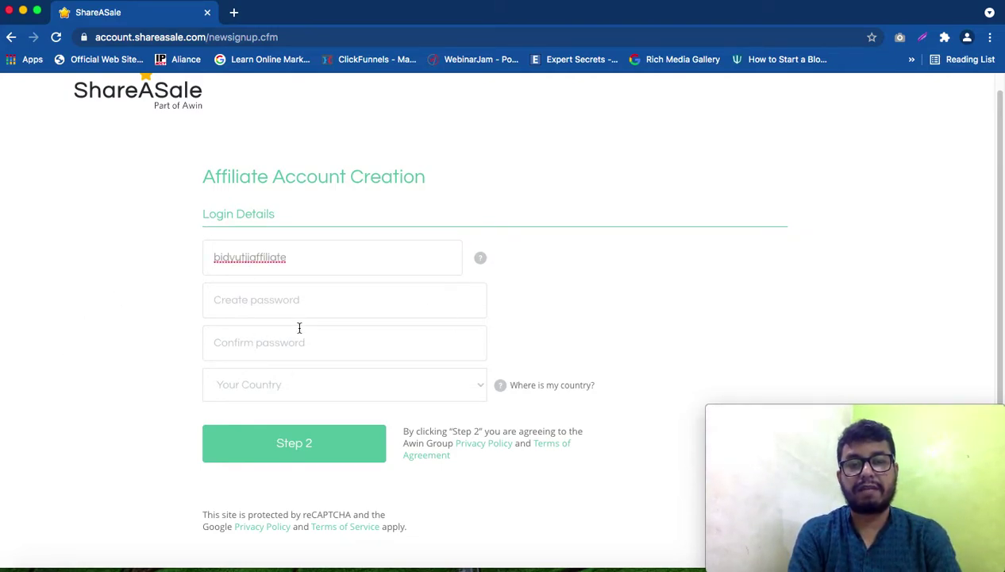
pyautogui.click(239, 300)
pyautogui.write('•••••••••••')
pyautogui.click(242, 347)
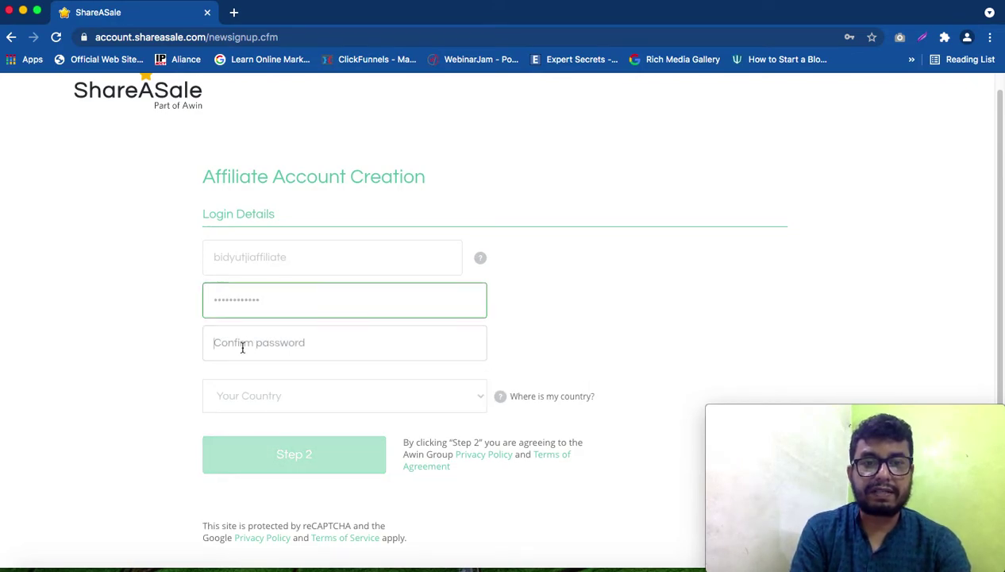
pyautogui.write('•••••••••')
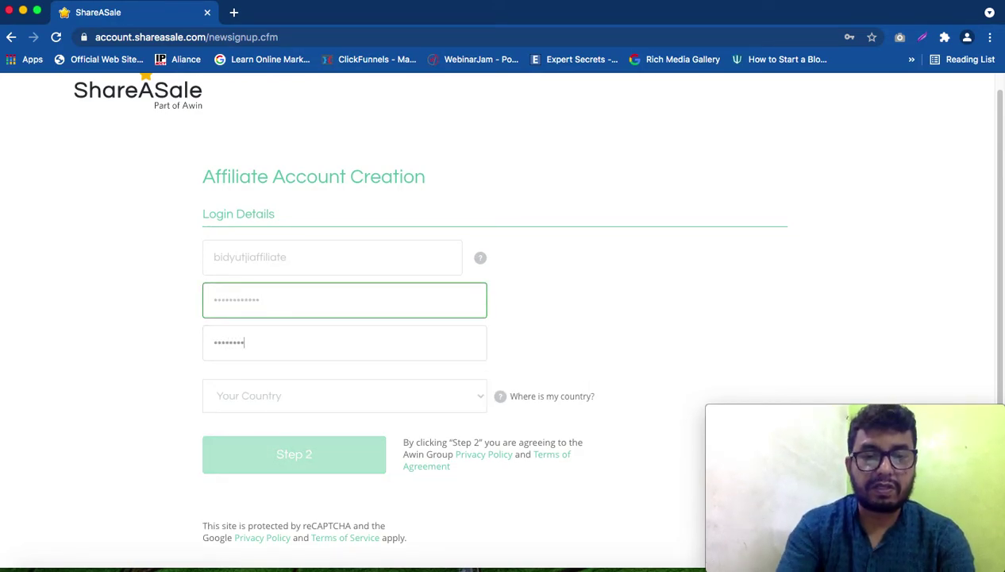
pyautogui.write('••')
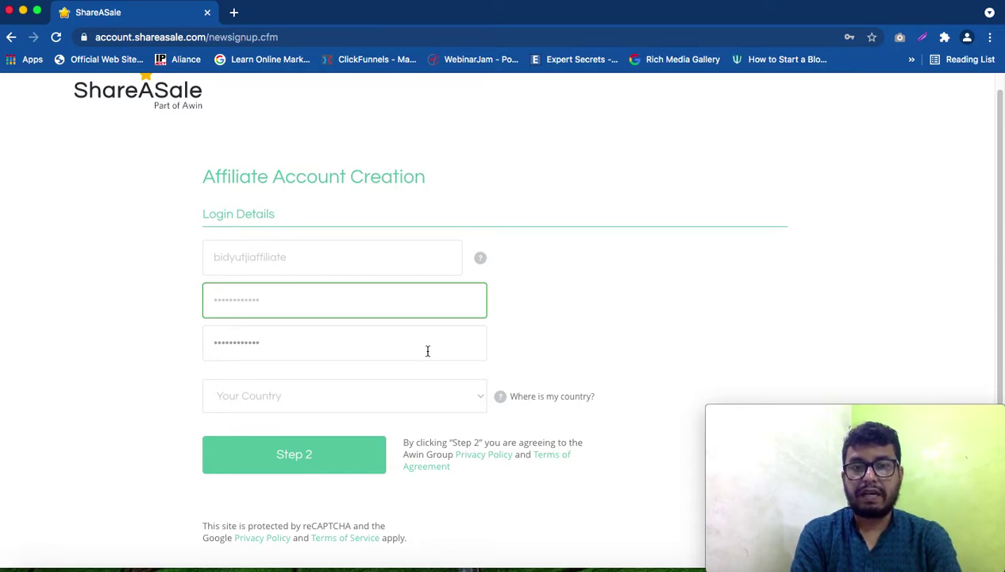
pyautogui.scroll(-1, 464, 316)
pyautogui.scroll(-2, 467, 314)
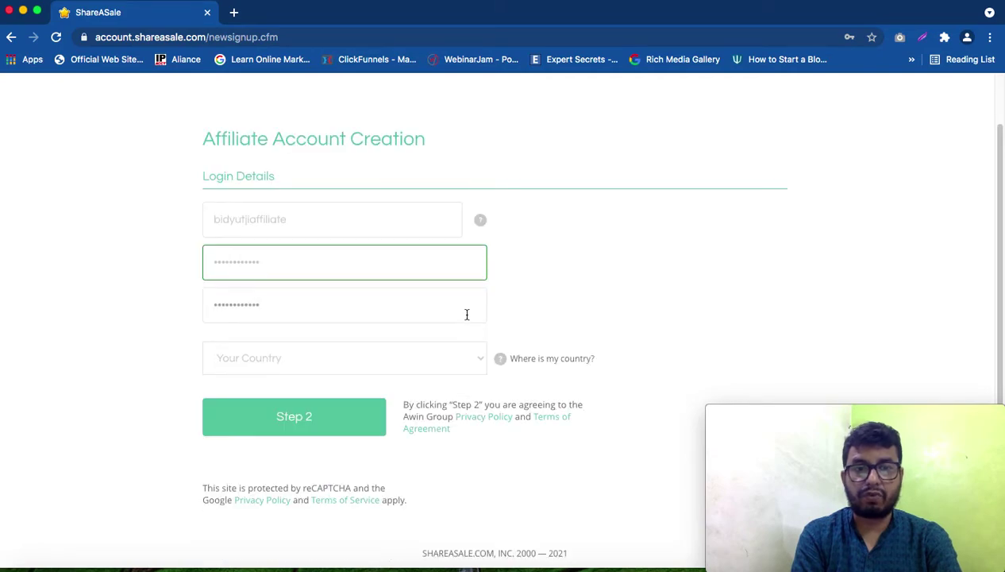
# Step: Choose India in the Your Country list and submit the login details for Step 2
pyautogui.click(265, 359)
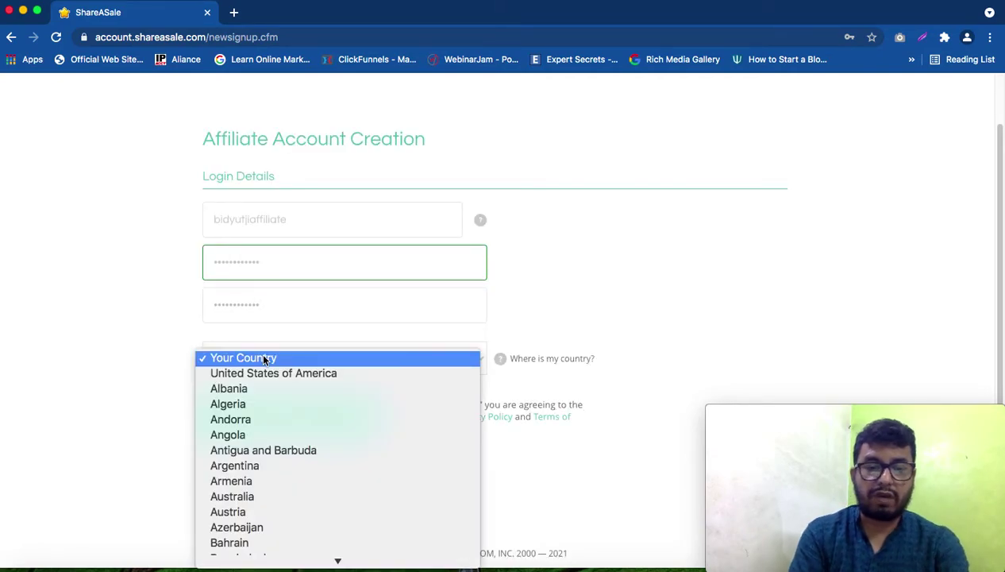
pyautogui.write('in')
pyautogui.press('Down')
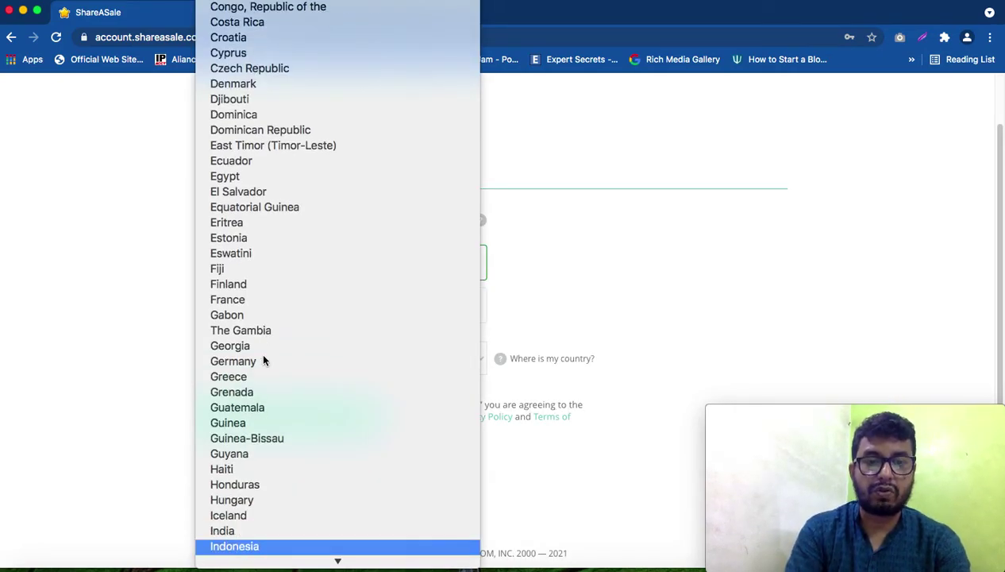
pyautogui.scroll(-2, 254, 497)
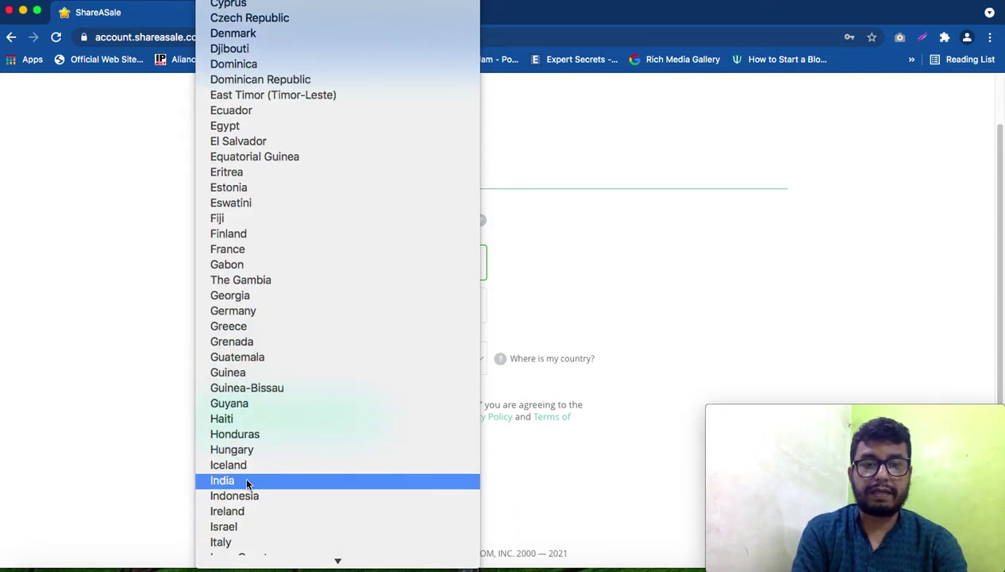
pyautogui.click(247, 481)
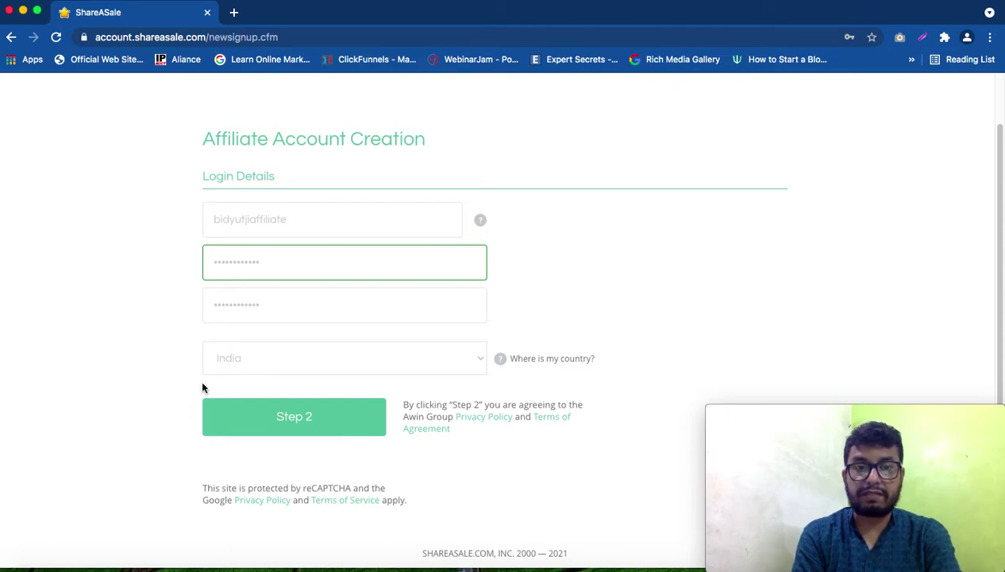
pyautogui.click(302, 423)
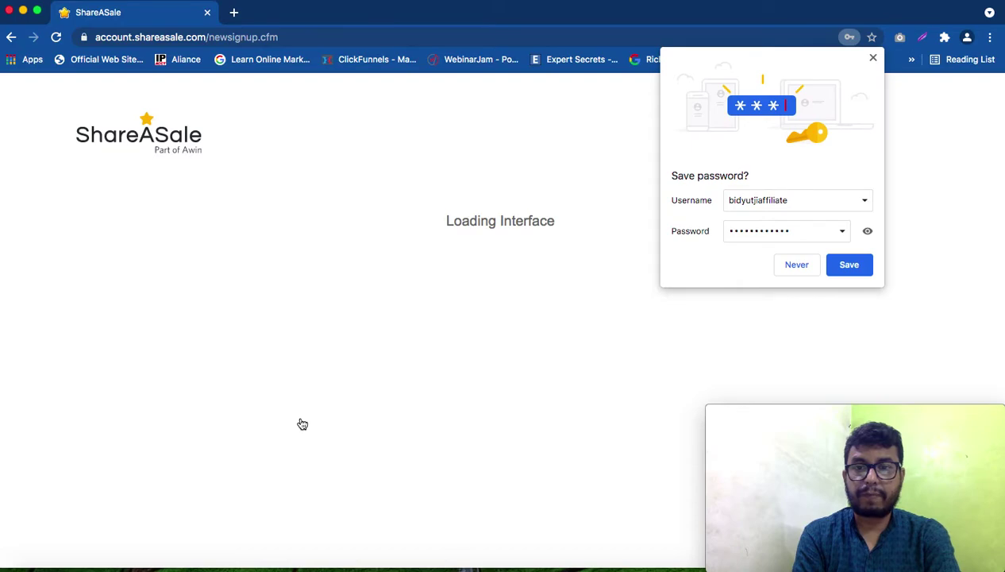
# Step: Decline Chrome's offer to save the password for this site
pyautogui.click(793, 264)
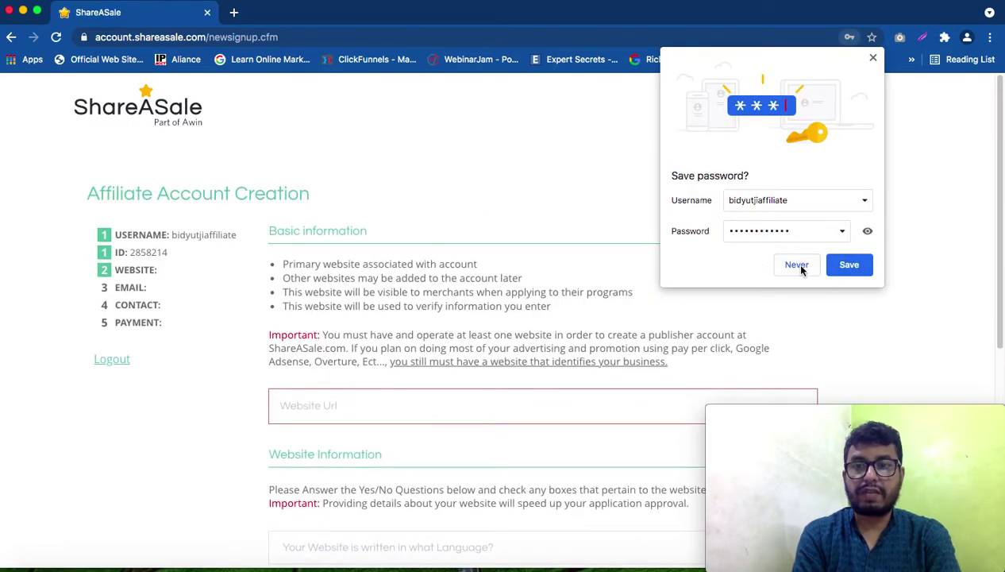
pyautogui.click(796, 266)
pyautogui.scroll(-3, 797, 243)
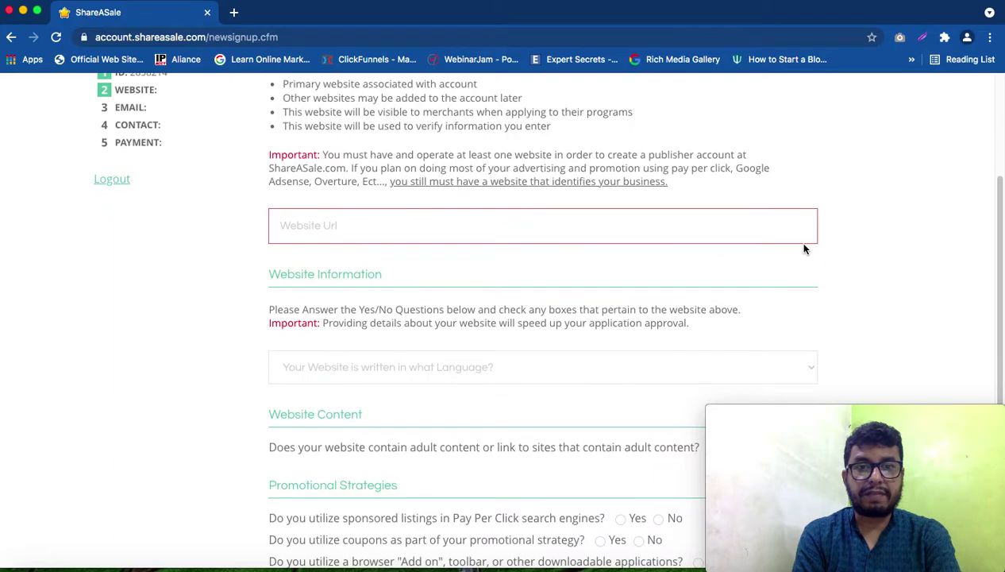
pyautogui.scroll(1, 565, 242)
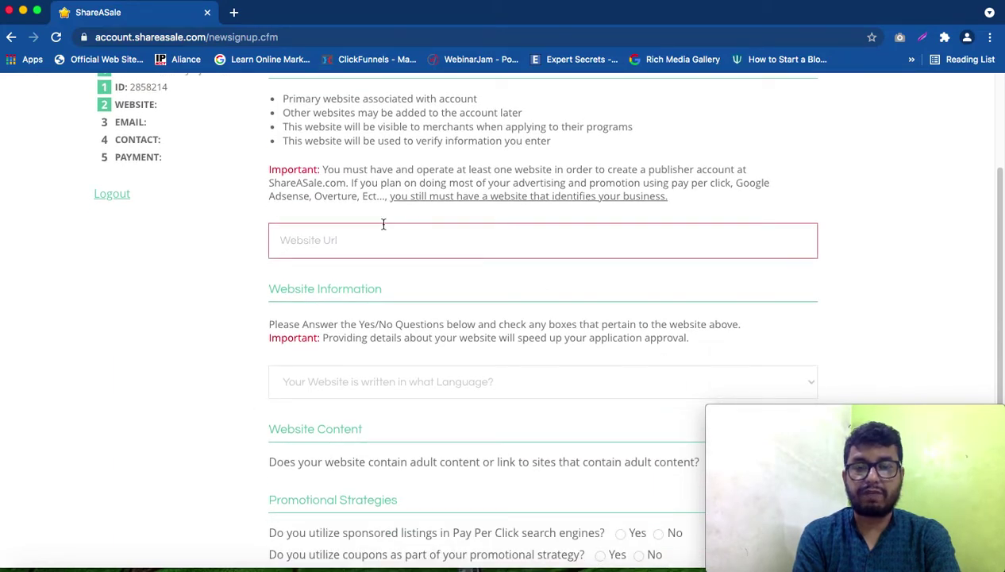
pyautogui.scroll(3, 382, 225)
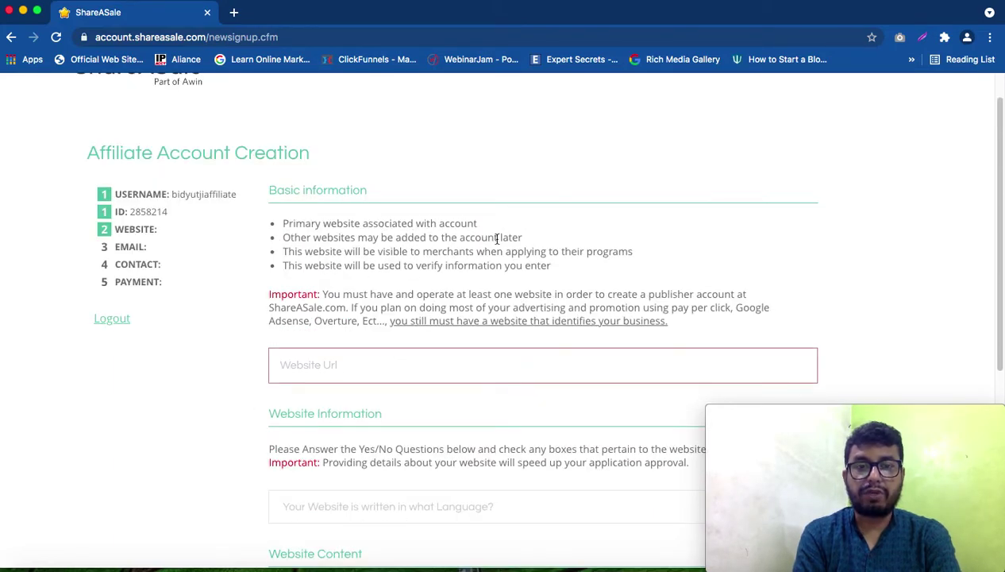
pyautogui.scroll(-2, 513, 292)
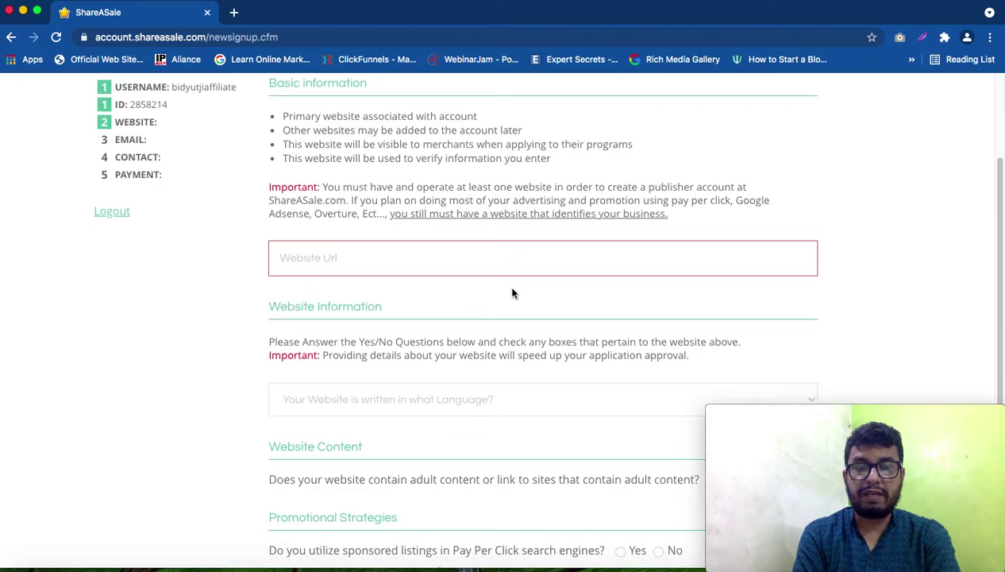
pyautogui.click(364, 259)
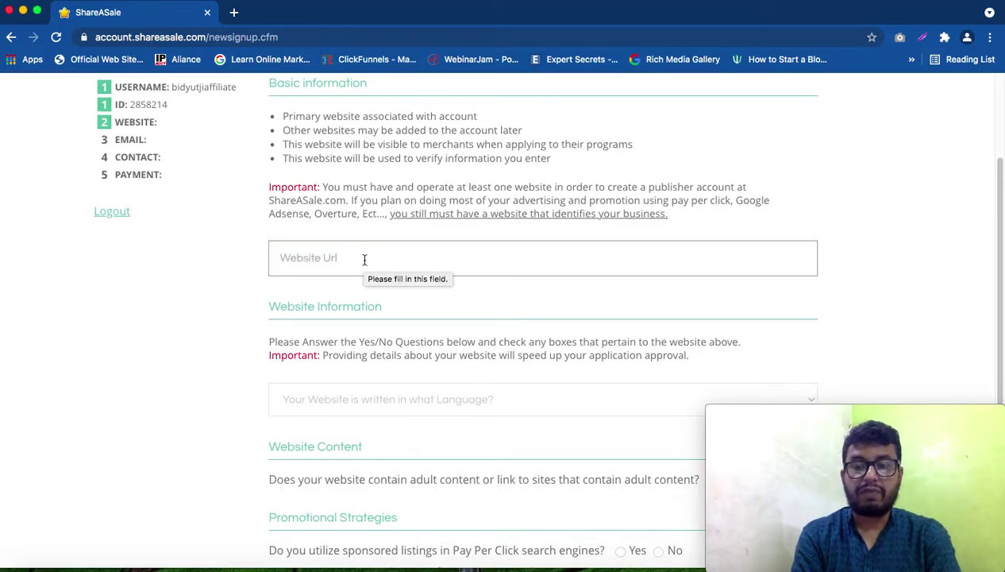
pyautogui.click(364, 259)
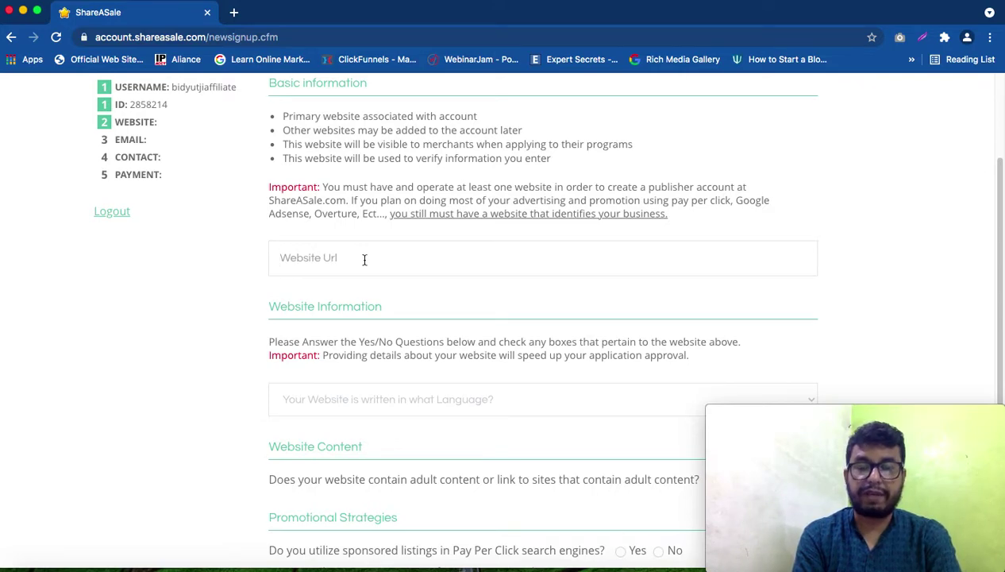
pyautogui.write('h')
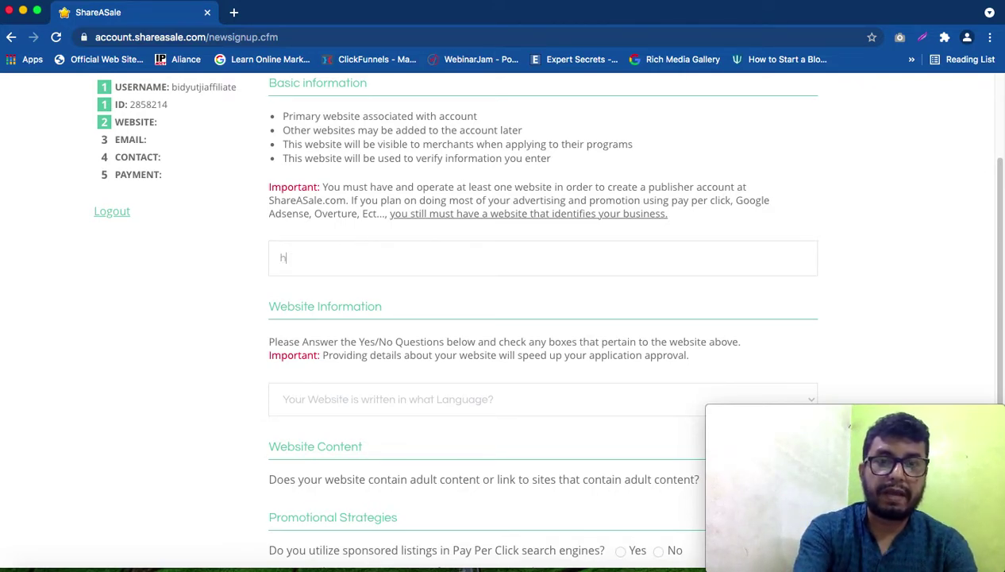
pyautogui.write('ttp')
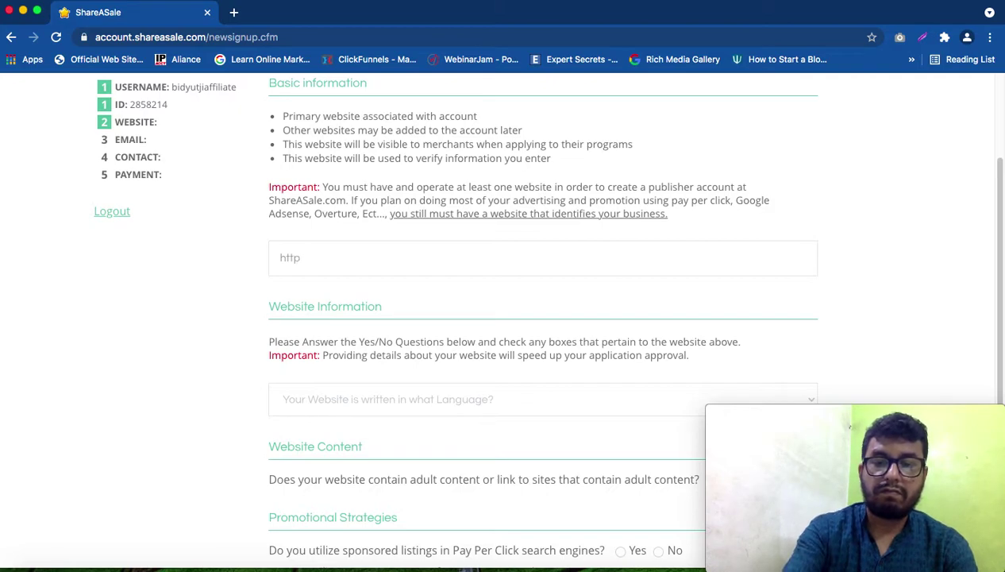
pyautogui.write('://')
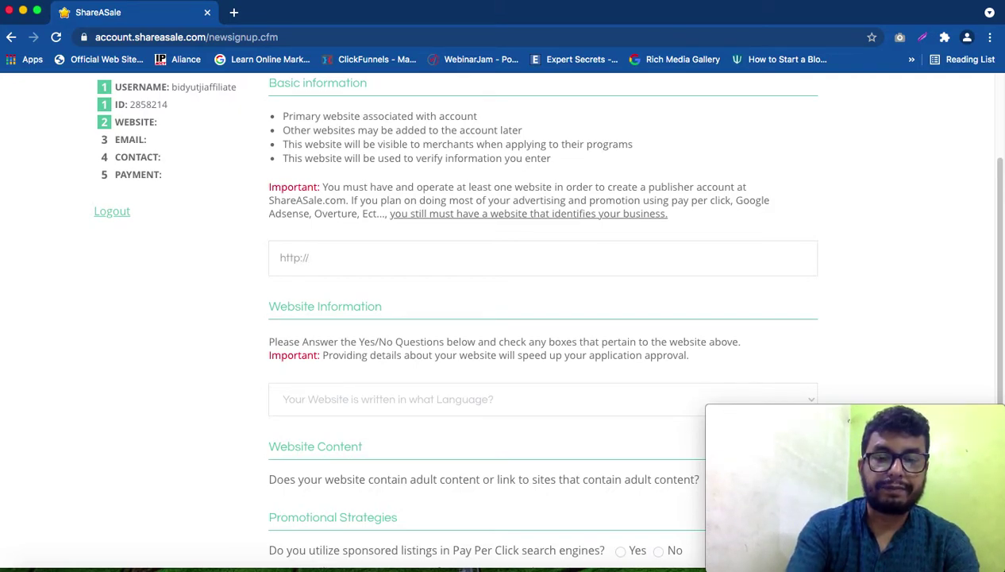
pyautogui.write('ww')
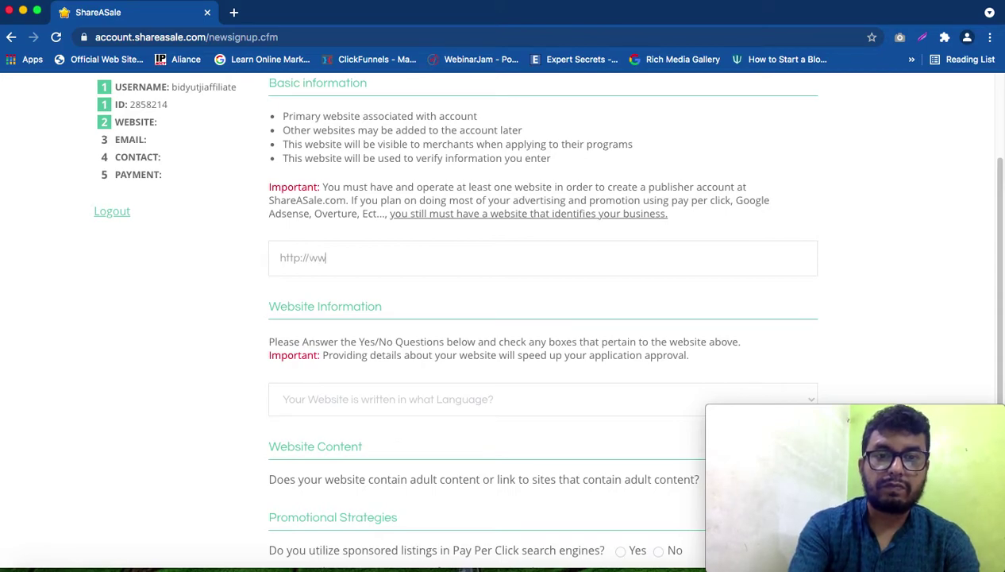
pyautogui.write('w.try')
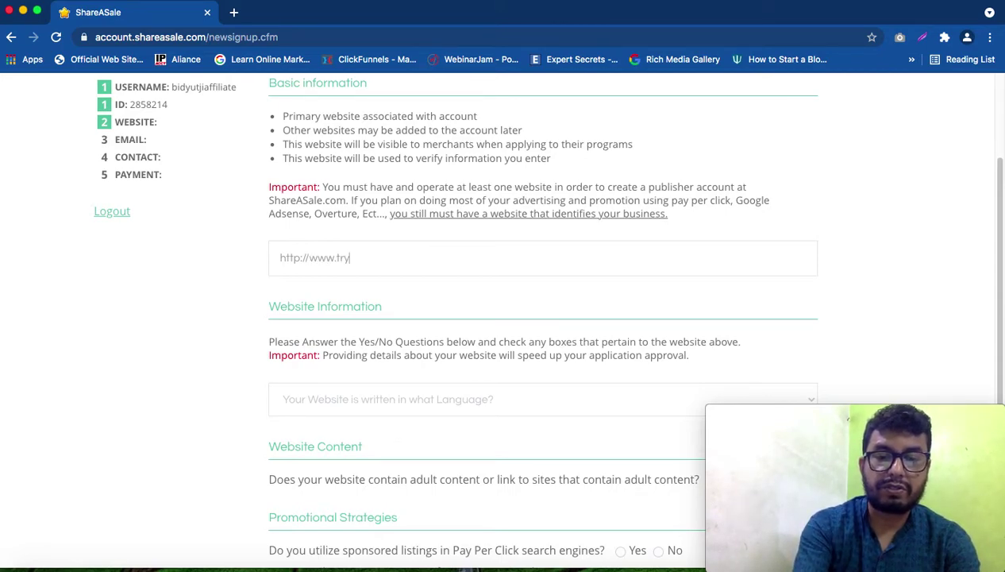
pyautogui.write('itforfree')
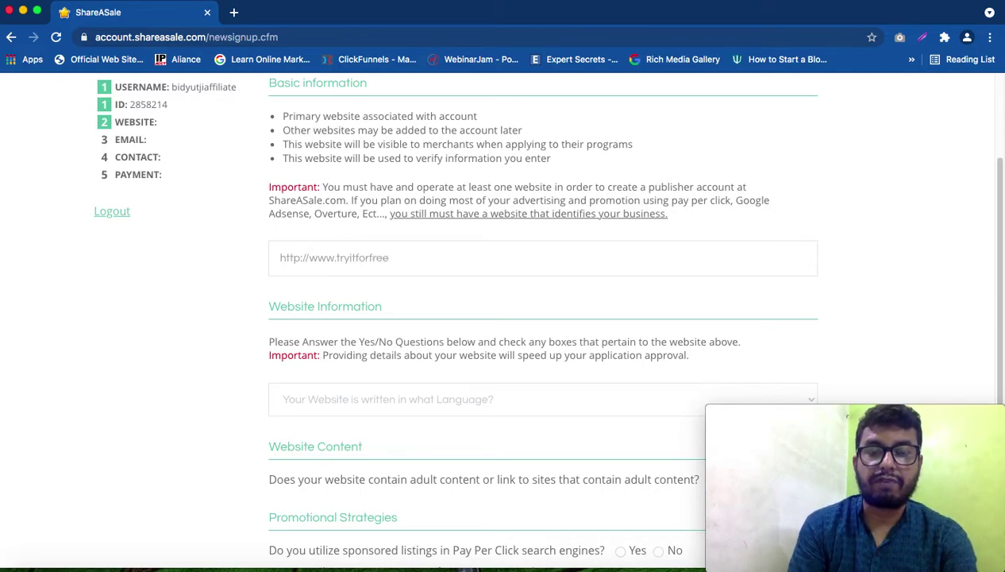
pyautogui.write('.com')
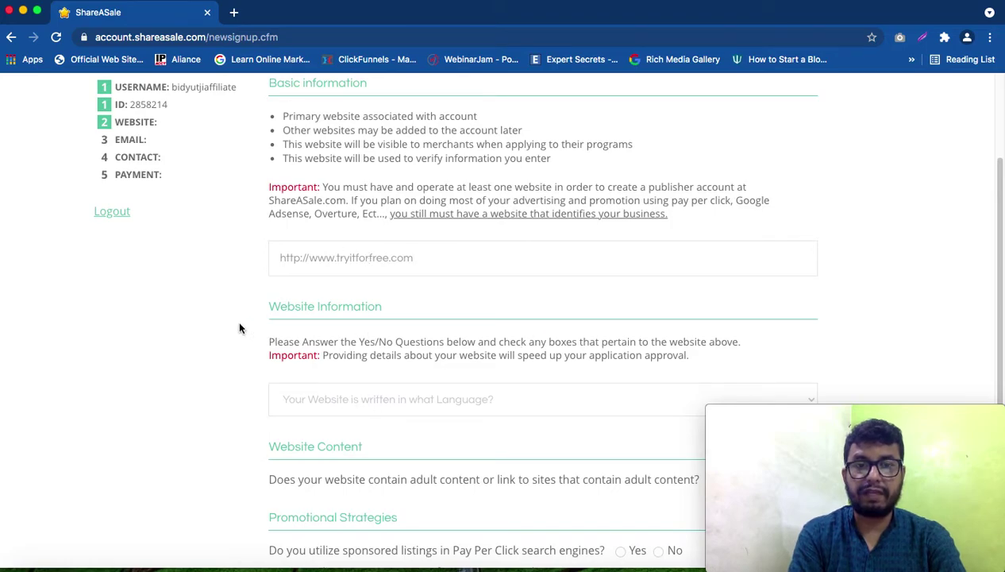
pyautogui.scroll(-3, 240, 329)
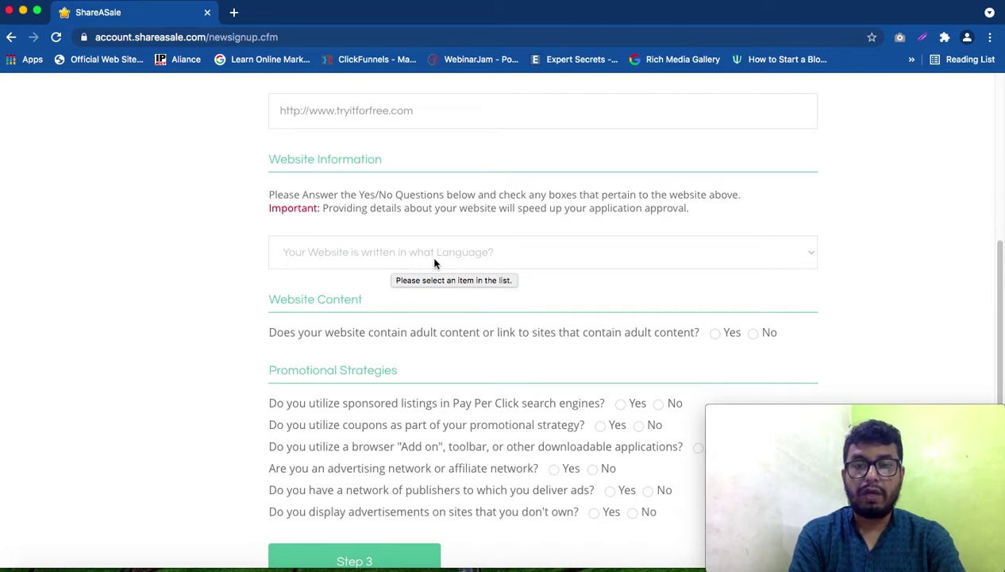
# Step: Pick English in the website language dropdown, reopening the list to confirm it
pyautogui.click(434, 262)
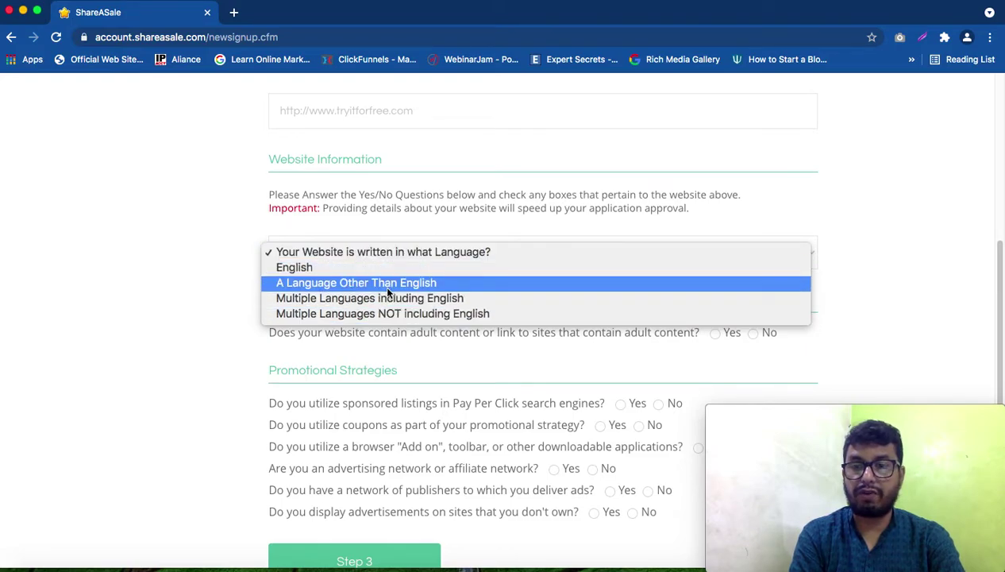
pyautogui.click(342, 270)
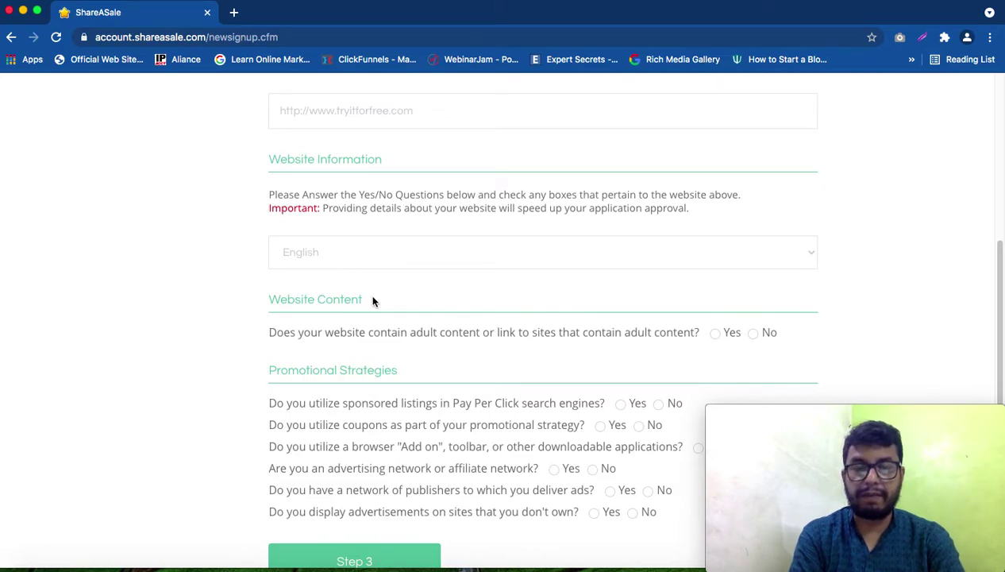
pyautogui.scroll(1, 832, 274)
pyautogui.scroll(-2, 832, 275)
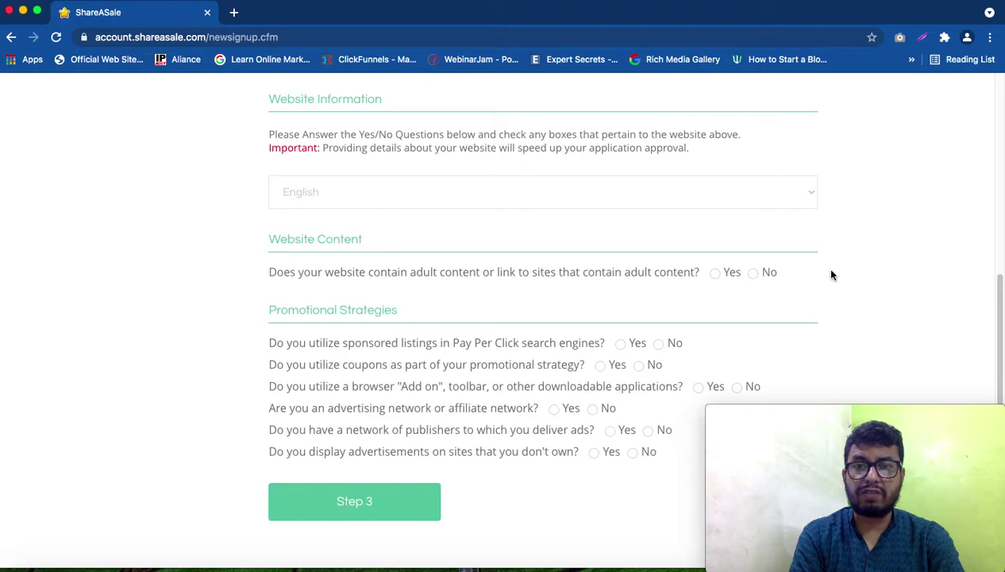
pyautogui.click(803, 200)
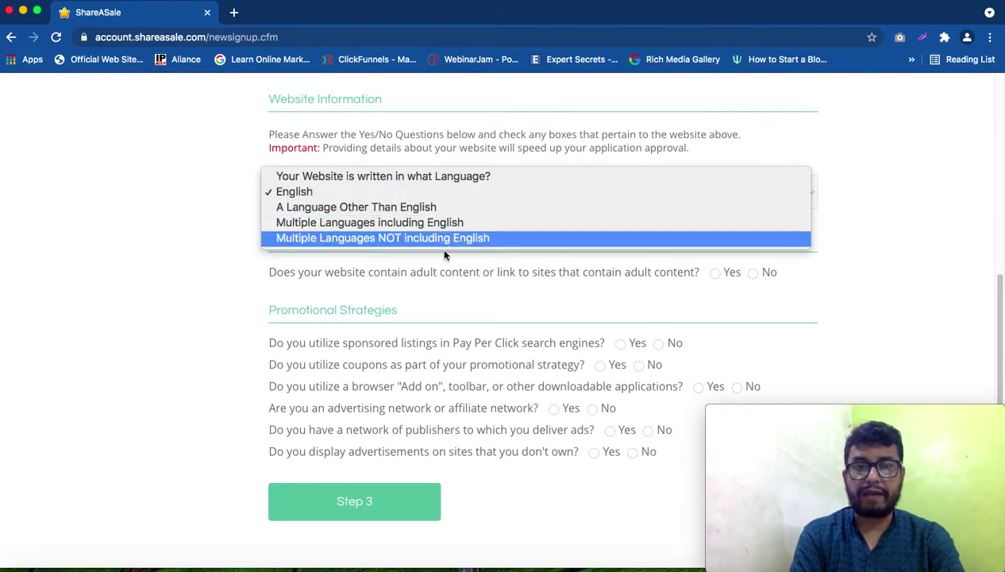
pyautogui.click(224, 255)
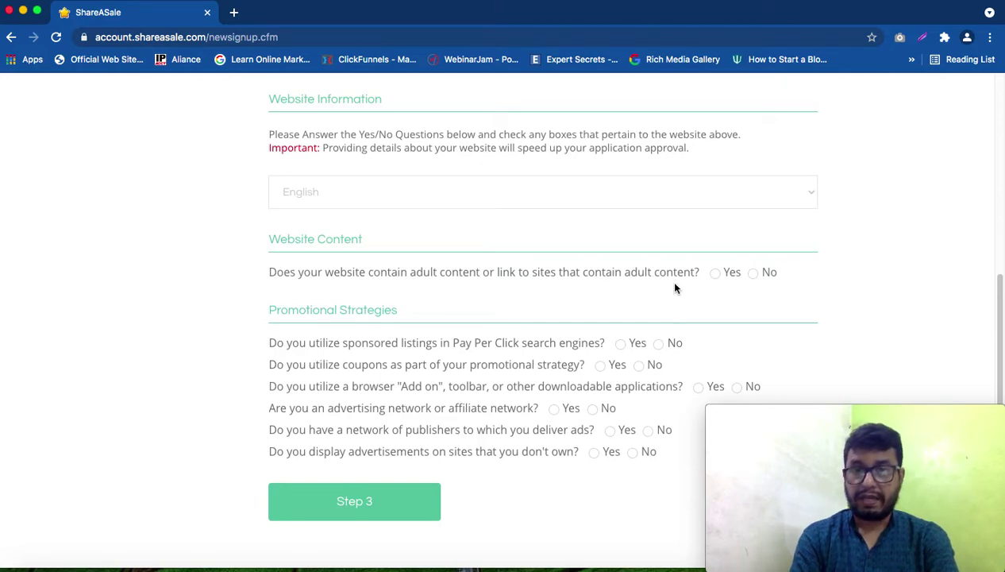
# Step: Answer No to adult content, pay-per-click, coupons, toolbars, affiliate network, publisher network and ads questions
pyautogui.click(753, 273)
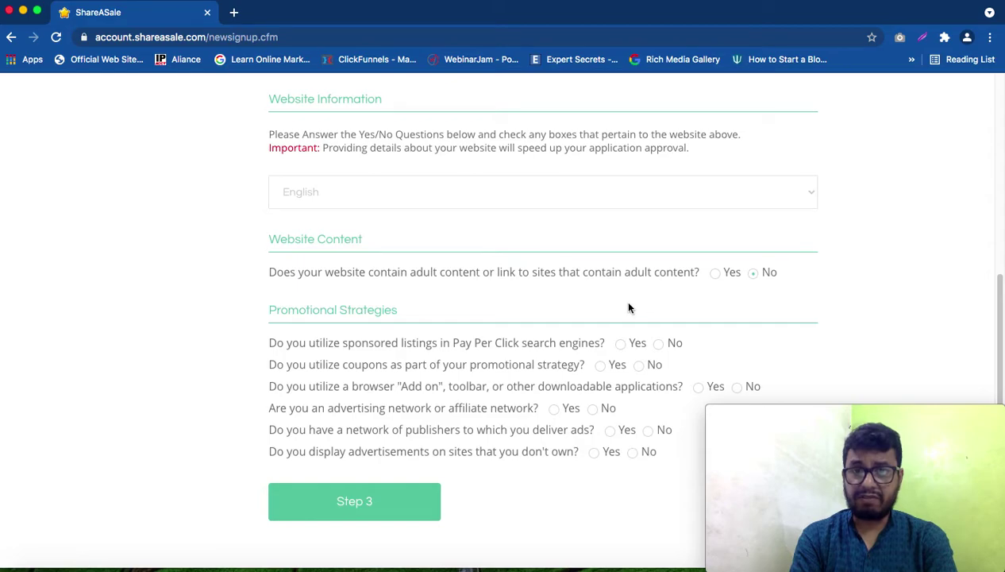
pyautogui.scroll(2, 628, 308)
pyautogui.scroll(-3, 630, 309)
pyautogui.scroll(1, 628, 309)
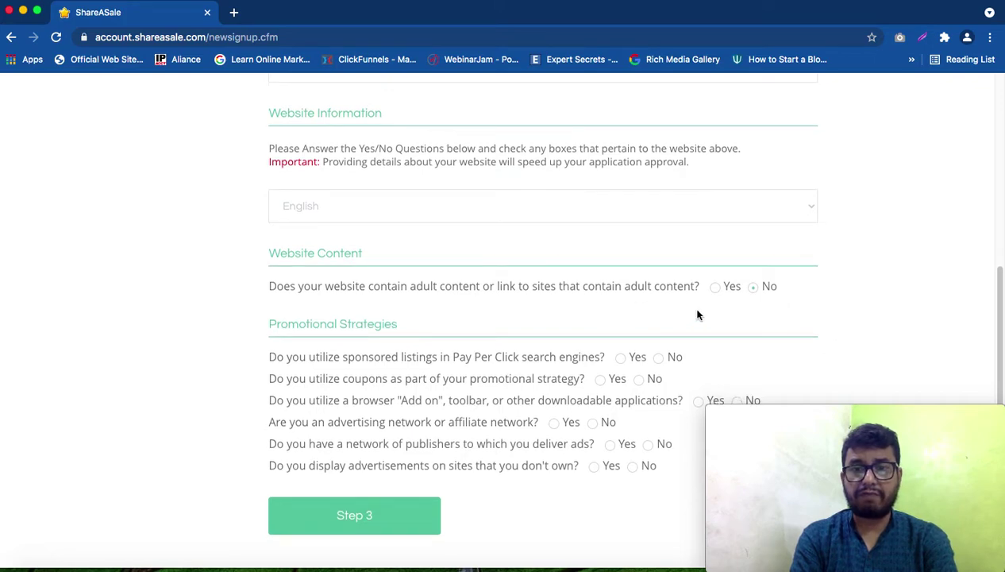
pyautogui.scroll(-1, 697, 313)
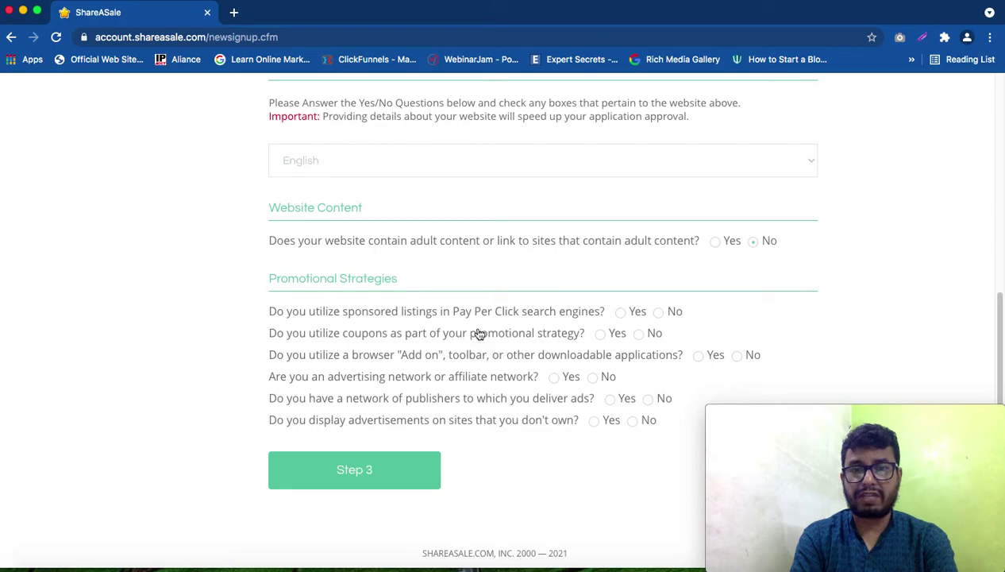
pyautogui.click(658, 312)
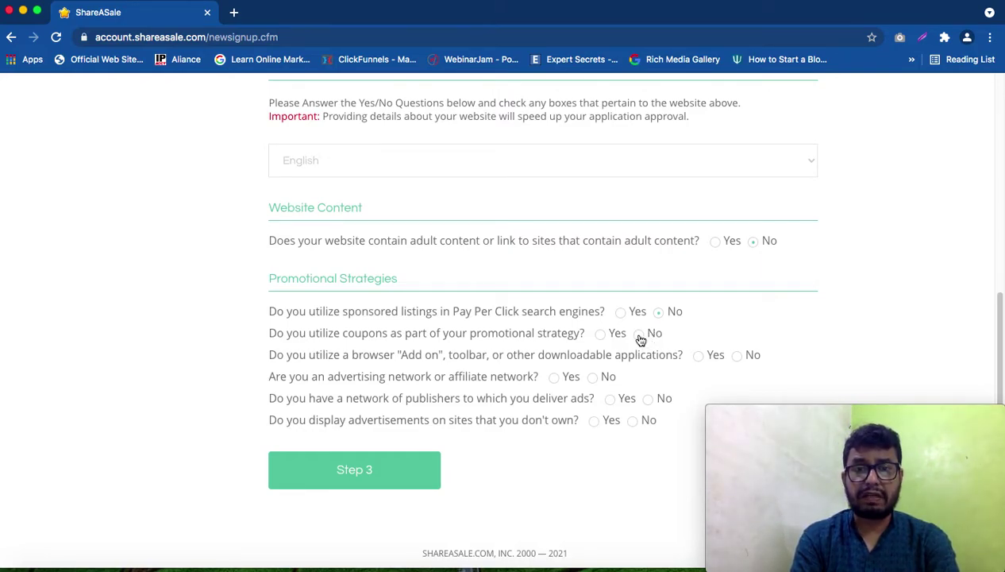
pyautogui.click(639, 338)
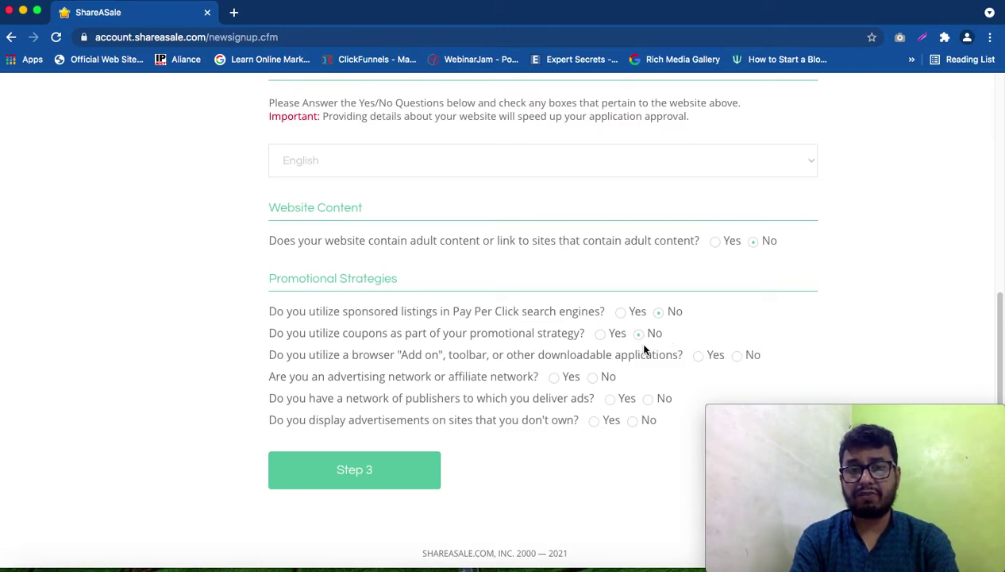
pyautogui.click(738, 356)
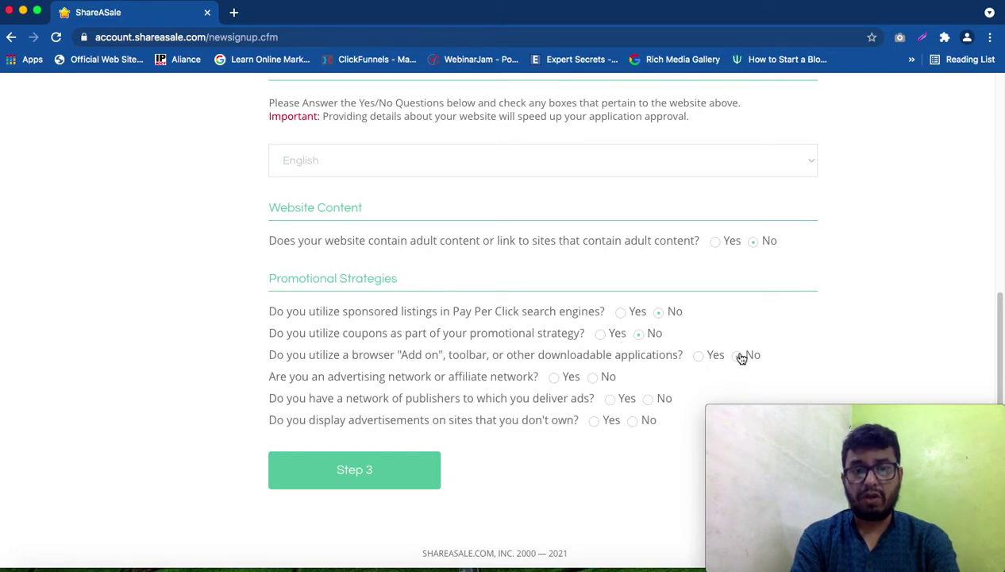
pyautogui.click(594, 378)
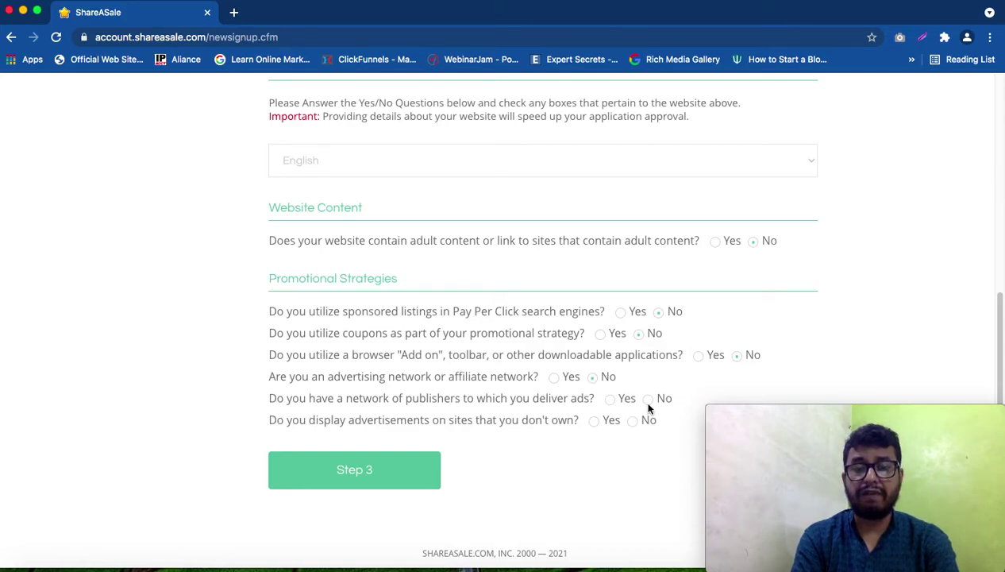
pyautogui.click(648, 400)
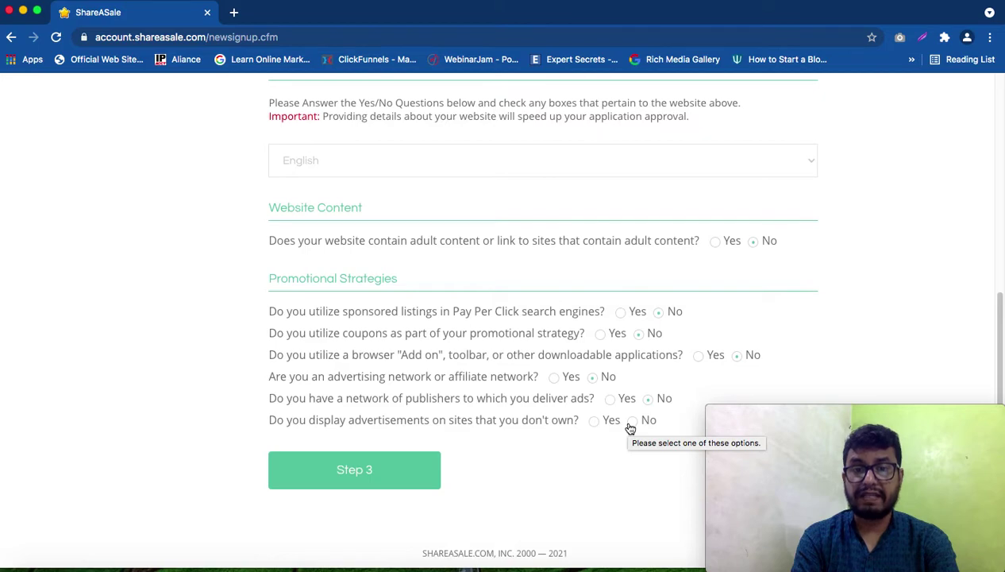
pyautogui.click(630, 426)
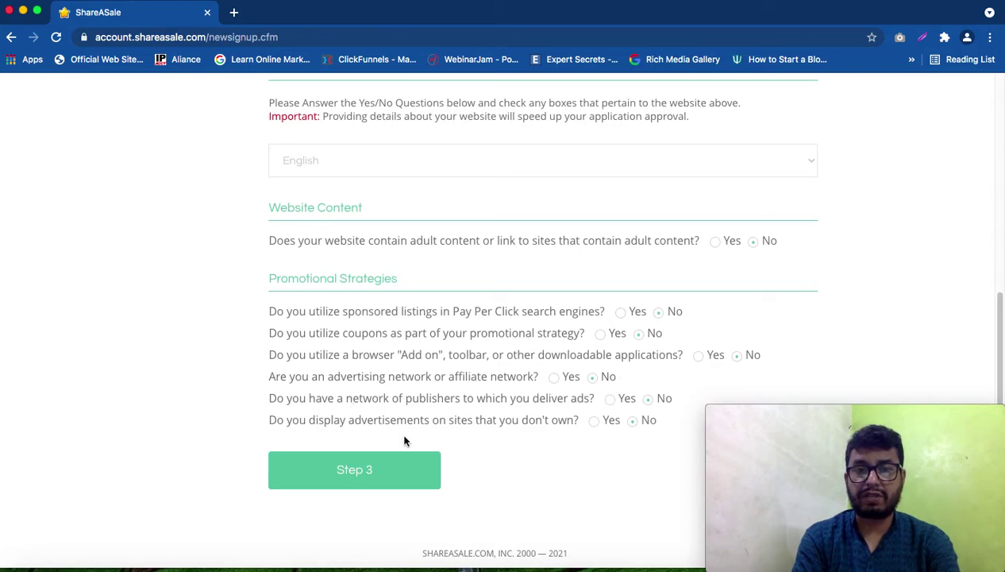
# Step: Continue to Step 3, enter the account's Gmail address, and submit it for Step 4
pyautogui.click(349, 476)
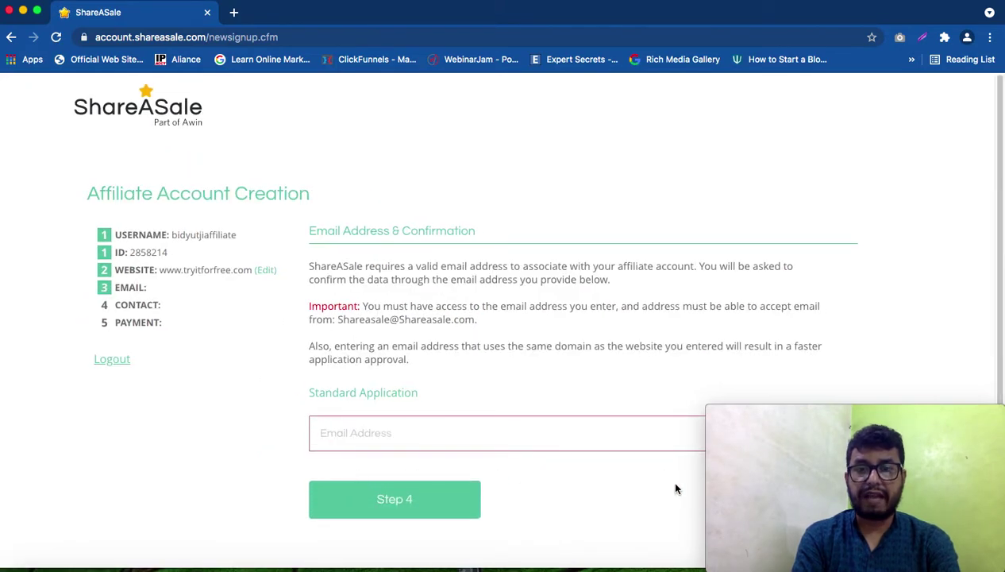
pyautogui.moveTo(753, 465); pyautogui.dragTo(677, 72)
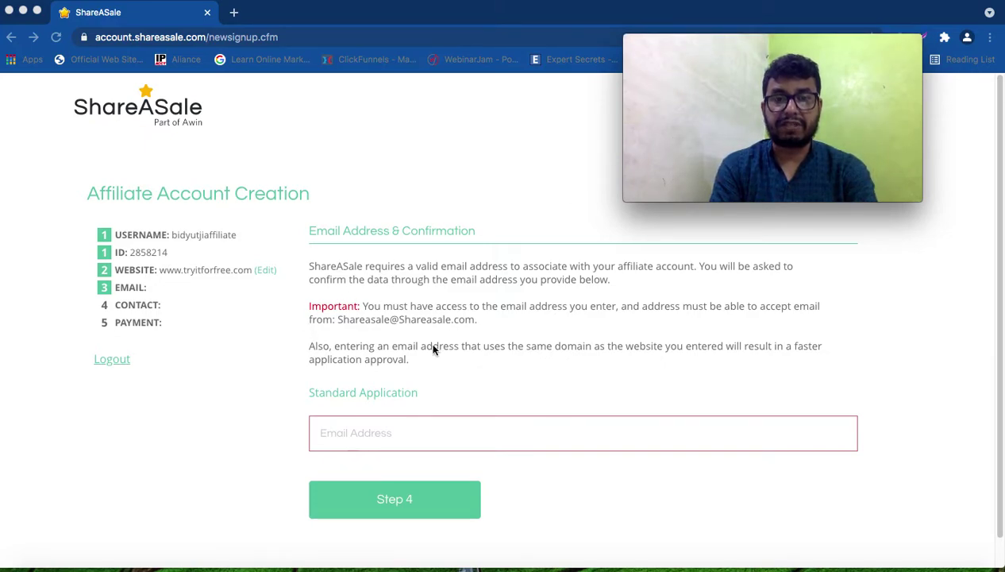
pyautogui.click(362, 432)
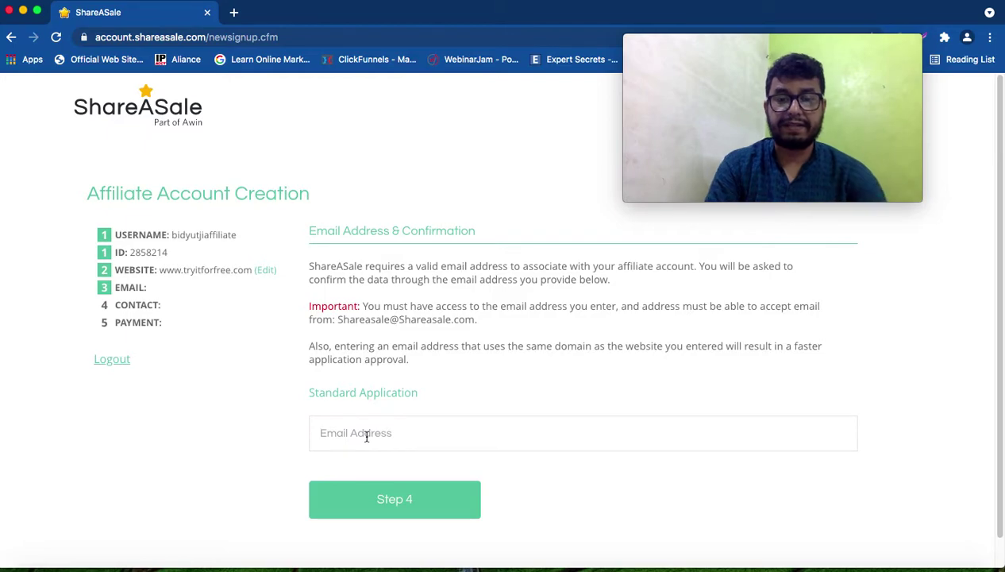
pyautogui.write('try')
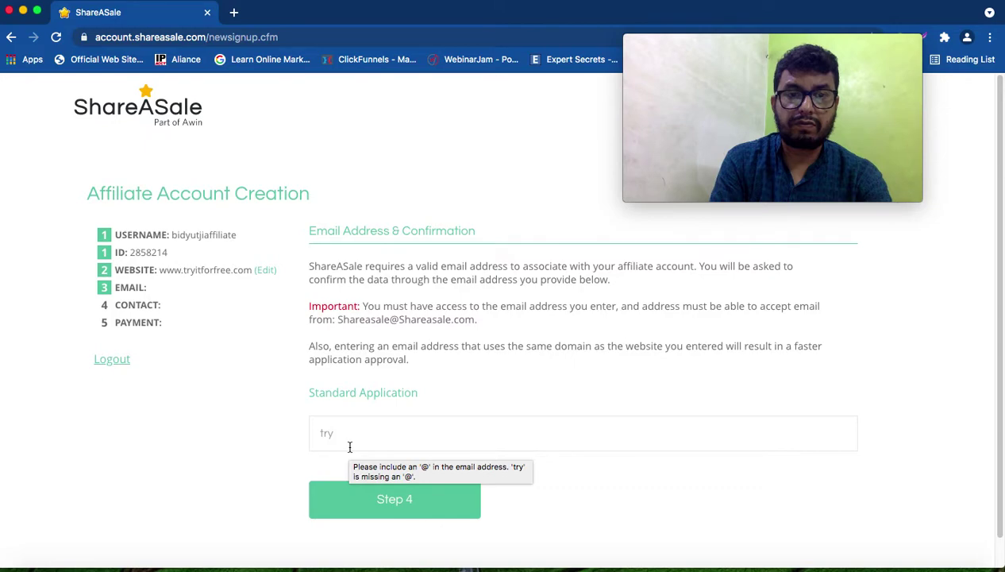
pyautogui.scroll(-1, 359, 429)
pyautogui.scroll(1, 361, 432)
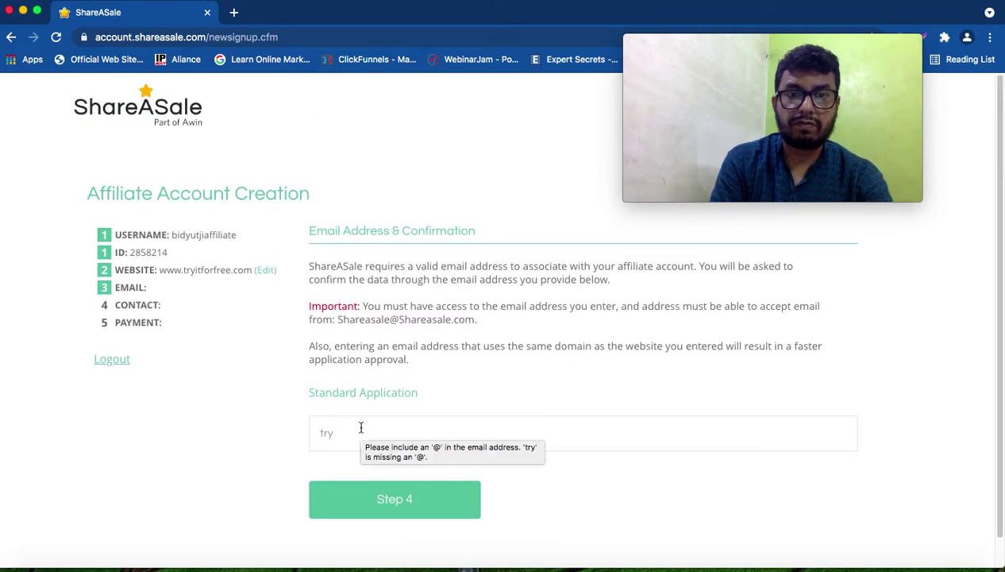
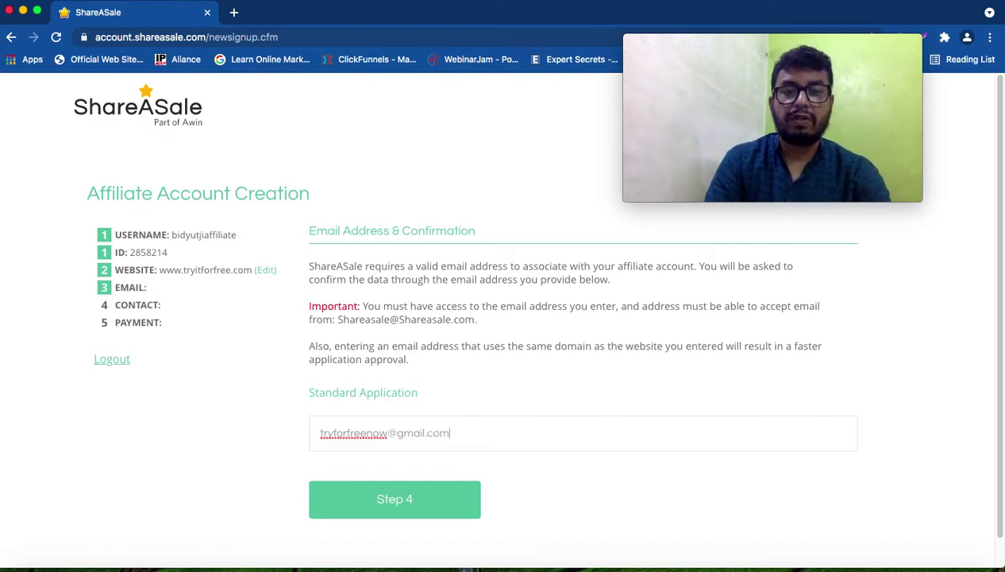
pyautogui.click(438, 512)
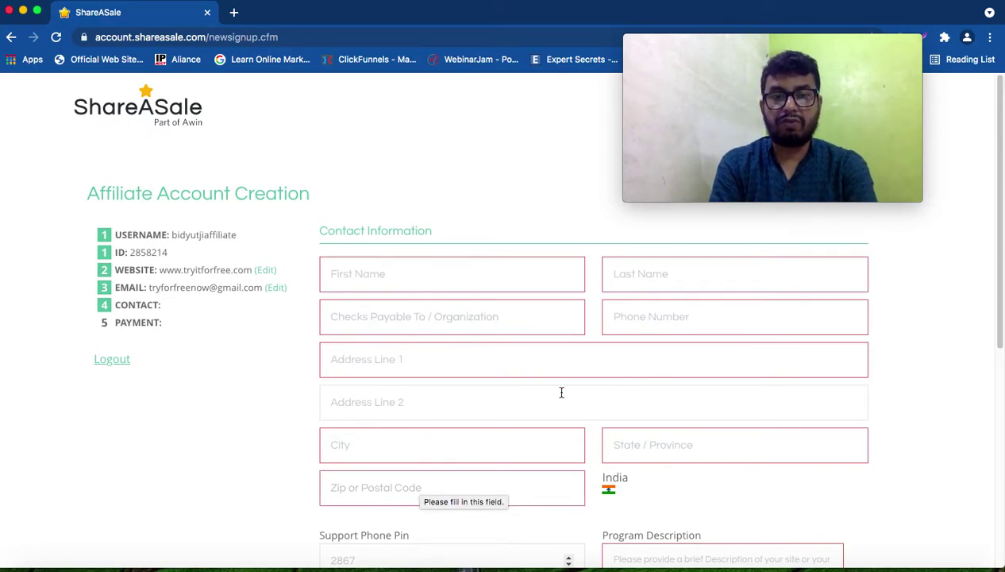
# Step: Look over the blank Contact Information form and put the cursor in First Name
pyautogui.scroll(-5, 738, 355)
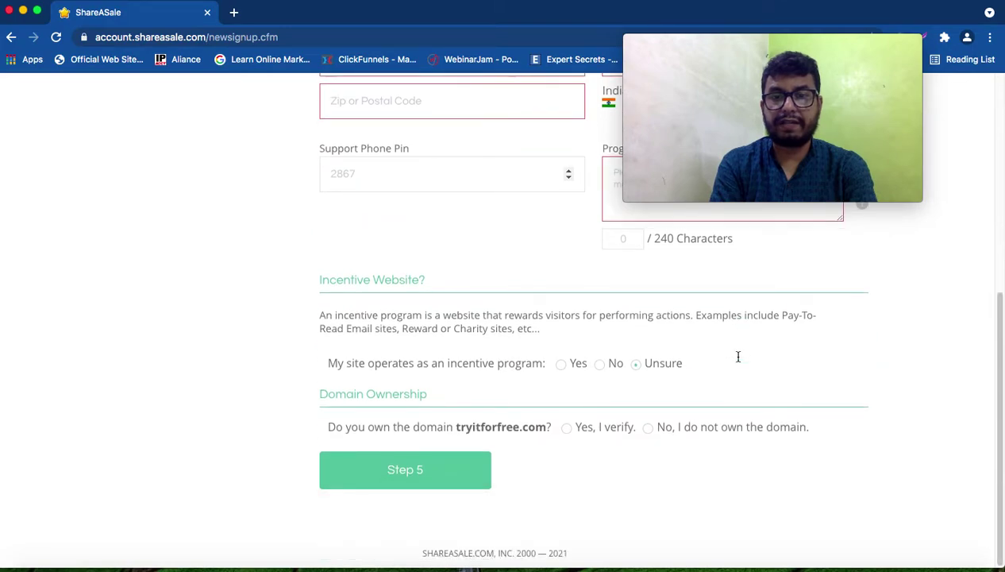
pyautogui.scroll(2, 738, 356)
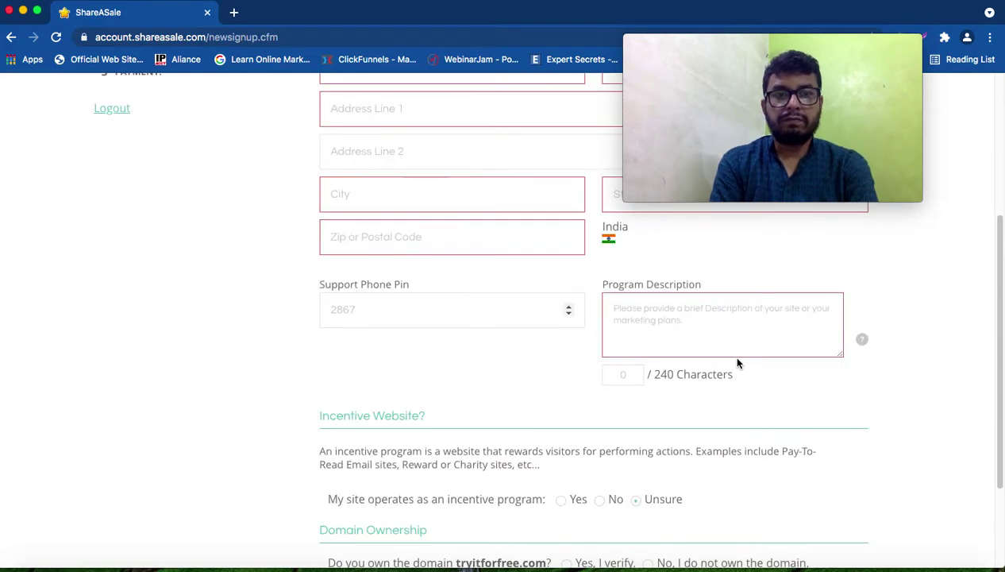
pyautogui.scroll(4, 738, 363)
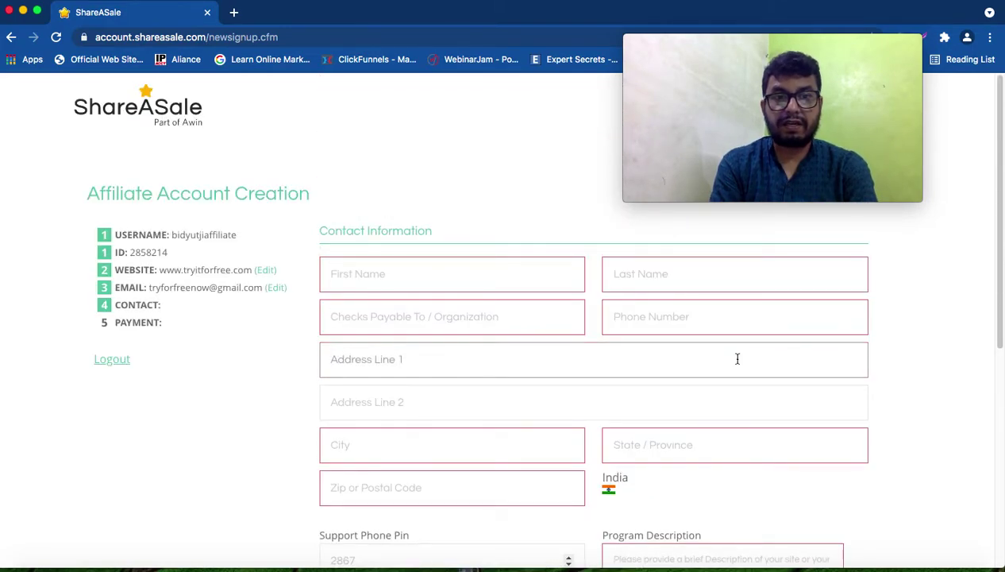
pyautogui.scroll(-5, 738, 359)
pyautogui.scroll(5, 736, 359)
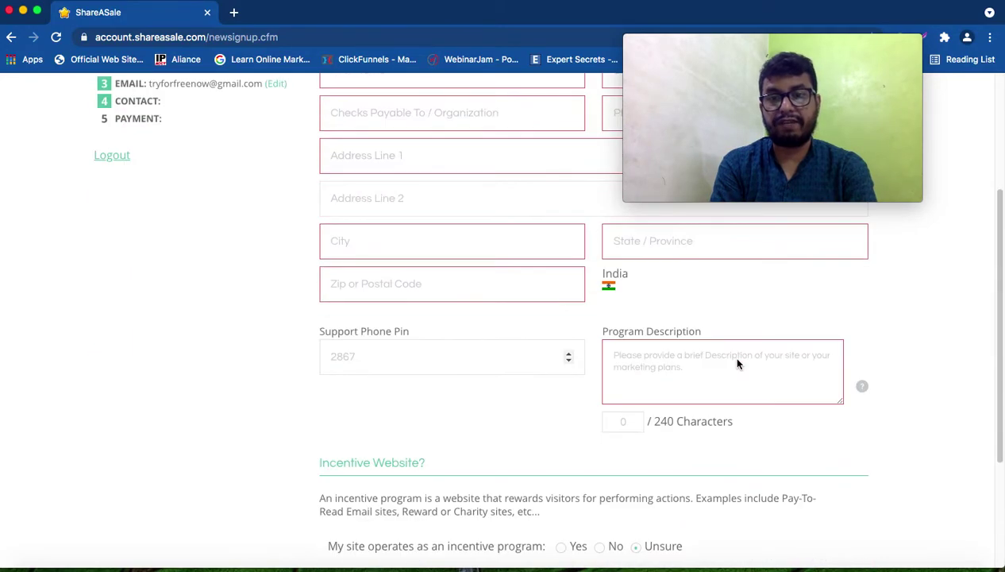
pyautogui.click(484, 275)
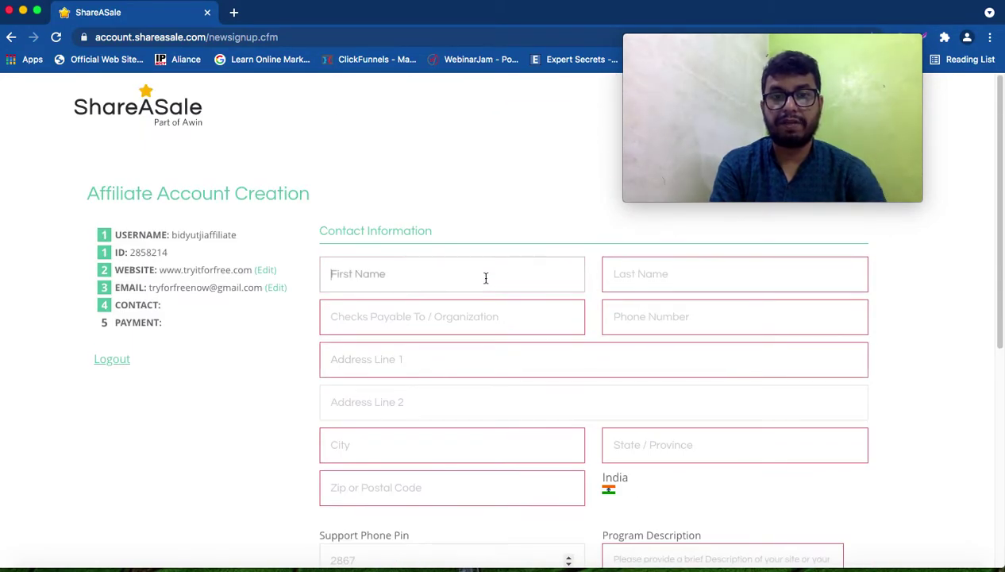
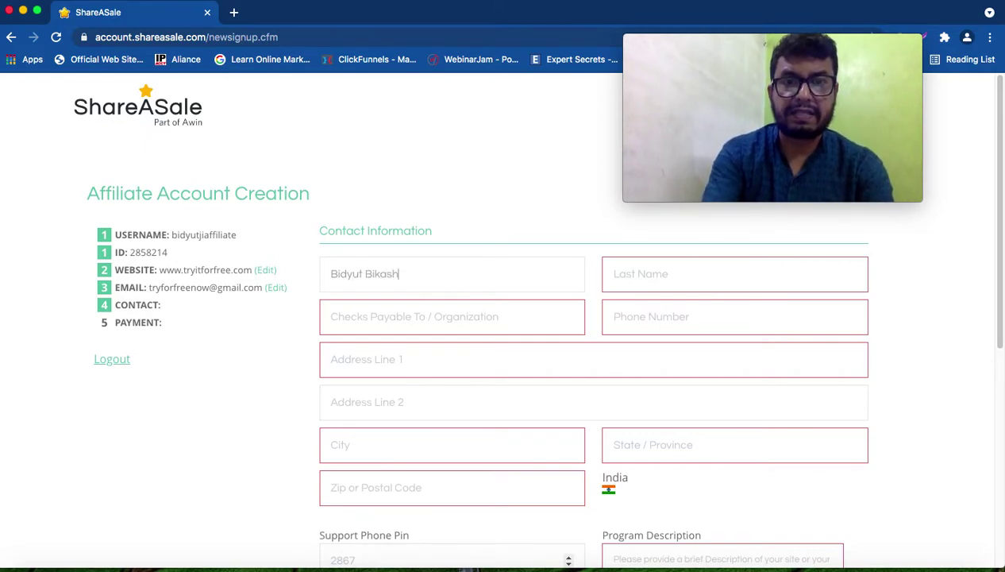
# Step: Fill in the affiliate's first name, last name, payee name and phone number
pyautogui.click(648, 277)
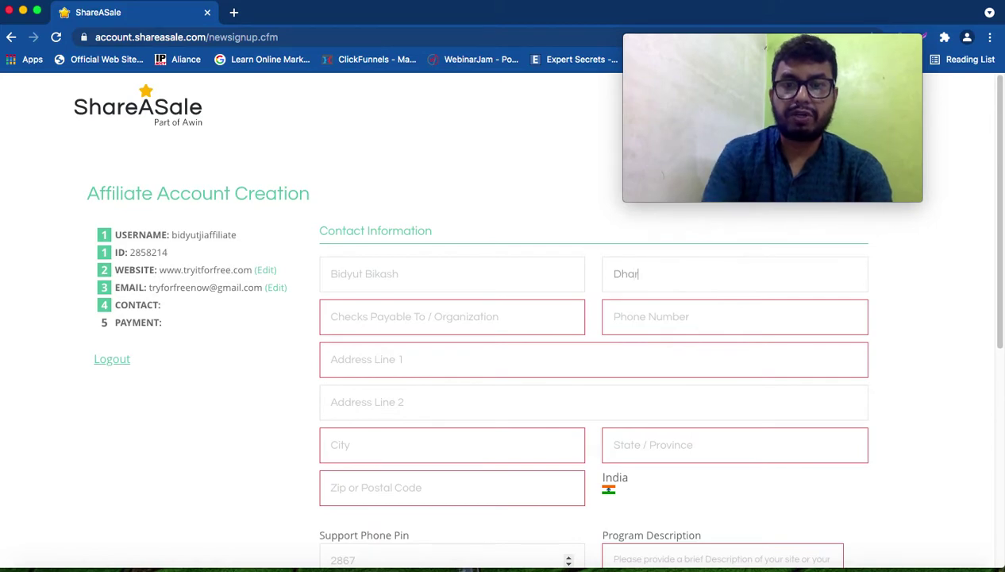
pyautogui.scroll(-1, 648, 280)
pyautogui.click(489, 289)
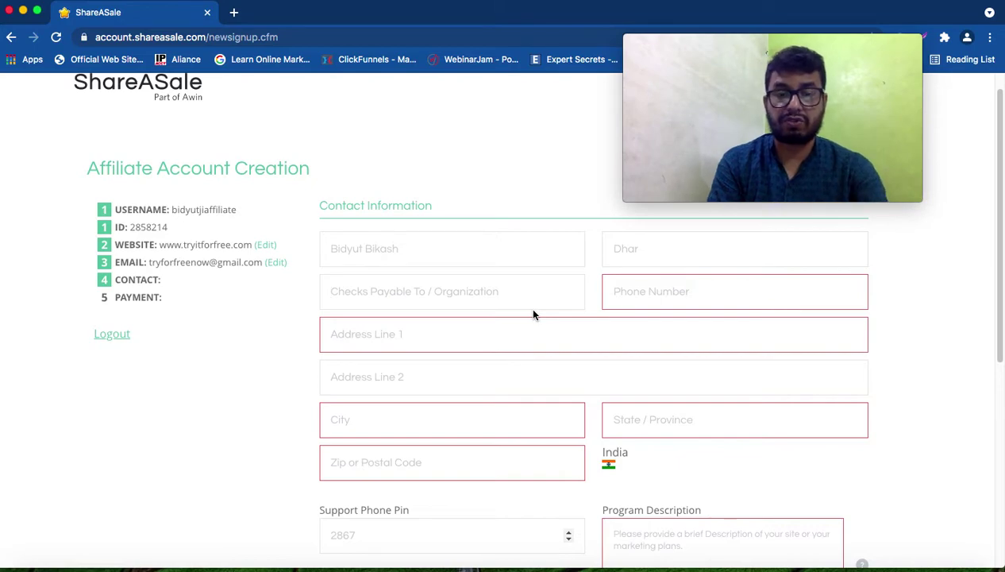
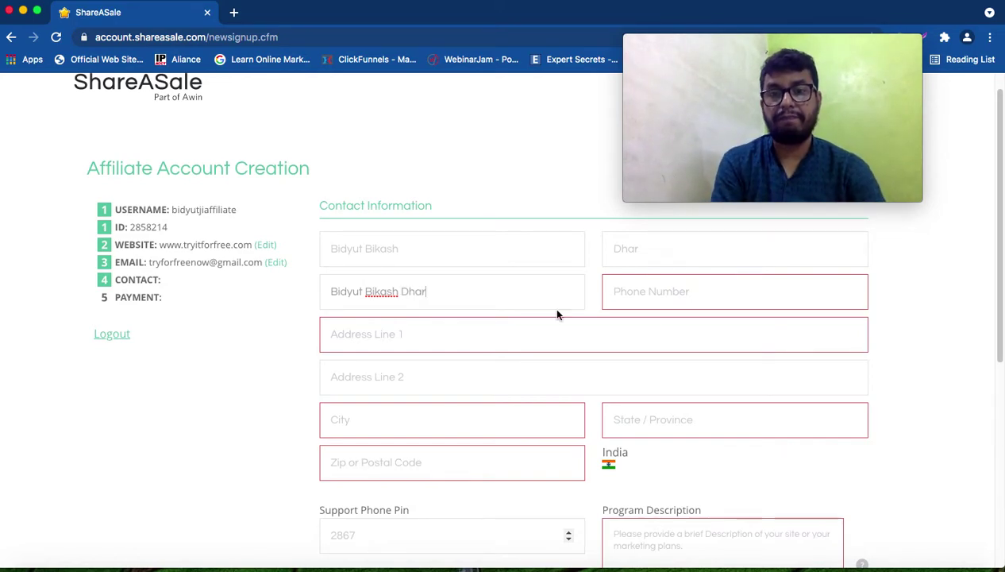
pyautogui.click(731, 297)
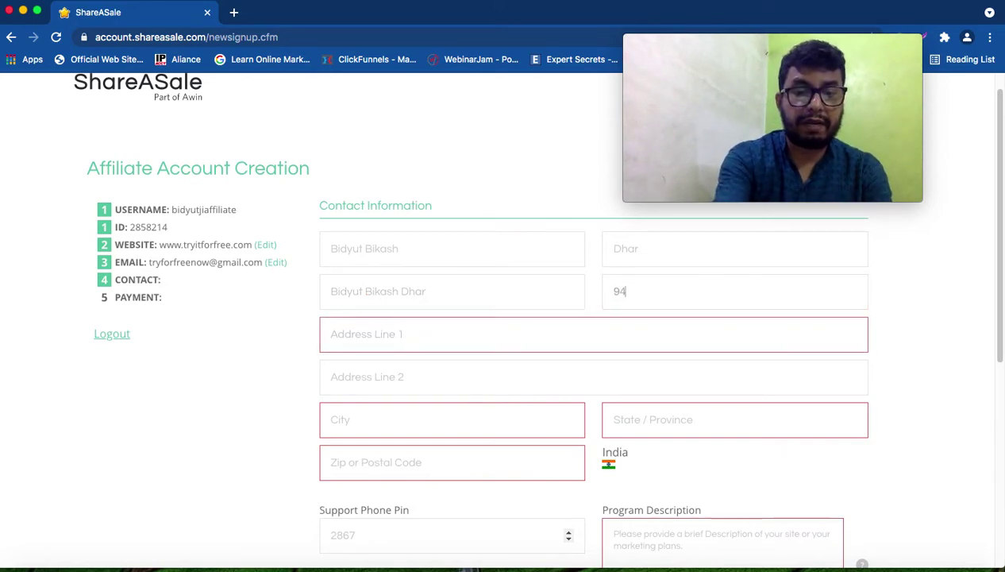
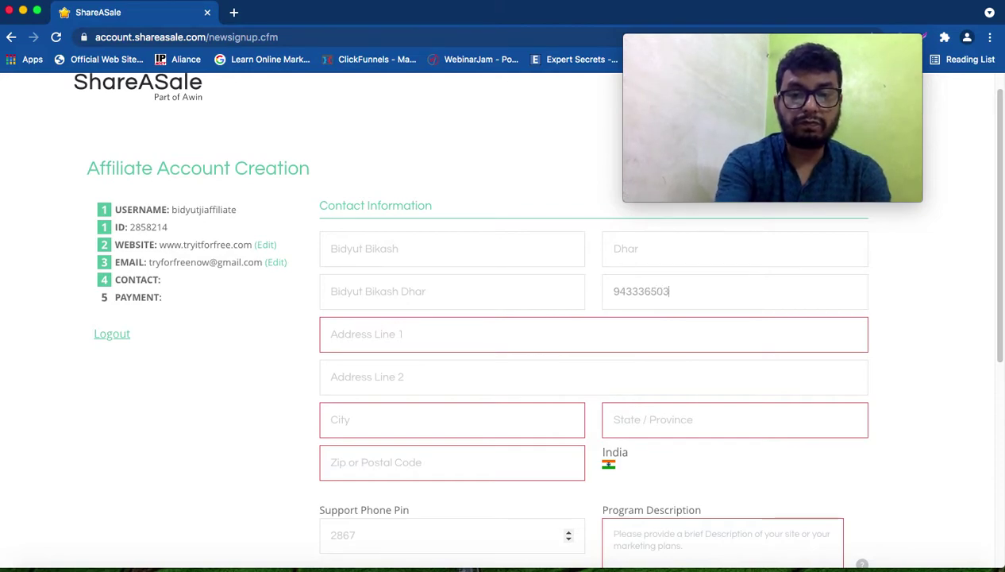
# Step: Type the locality into Address Line 1 and start the city field
pyautogui.click(478, 347)
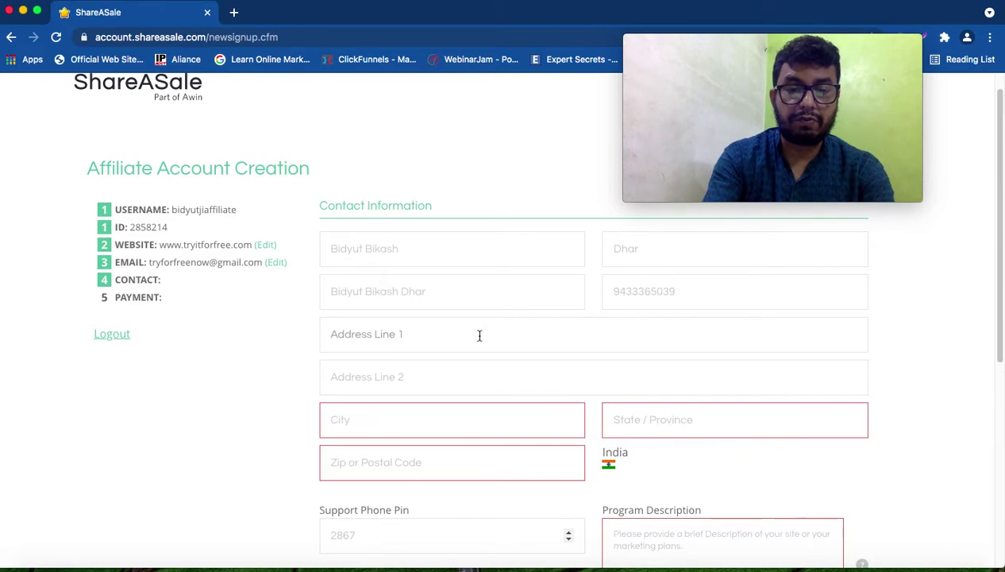
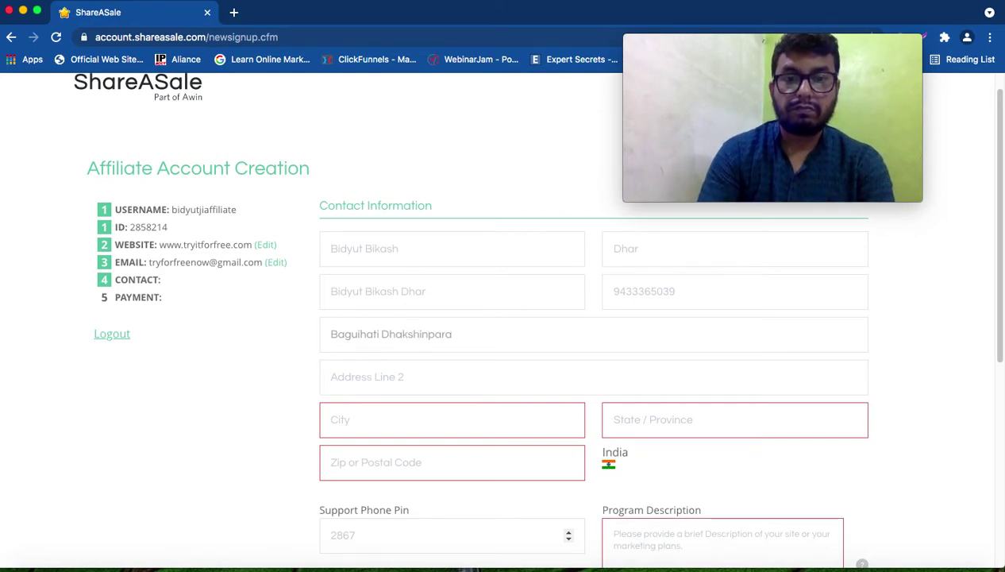
pyautogui.click(444, 373)
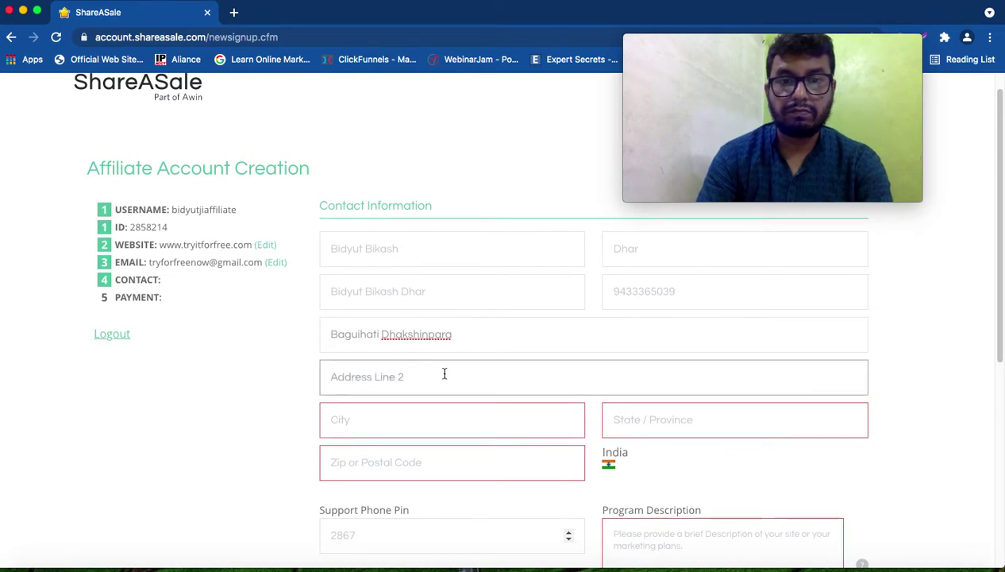
pyautogui.click(444, 373)
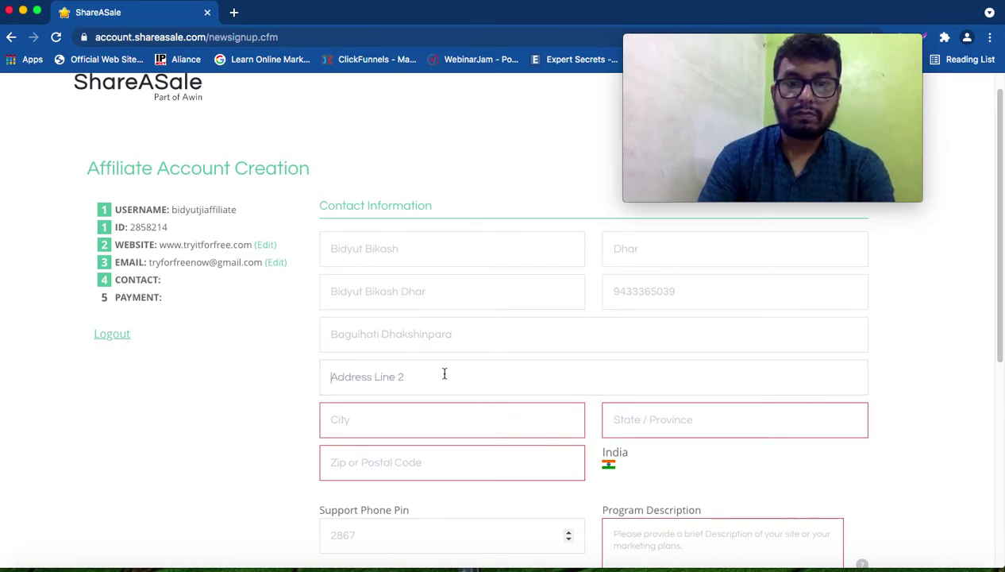
pyautogui.click(397, 419)
pyautogui.write('D')
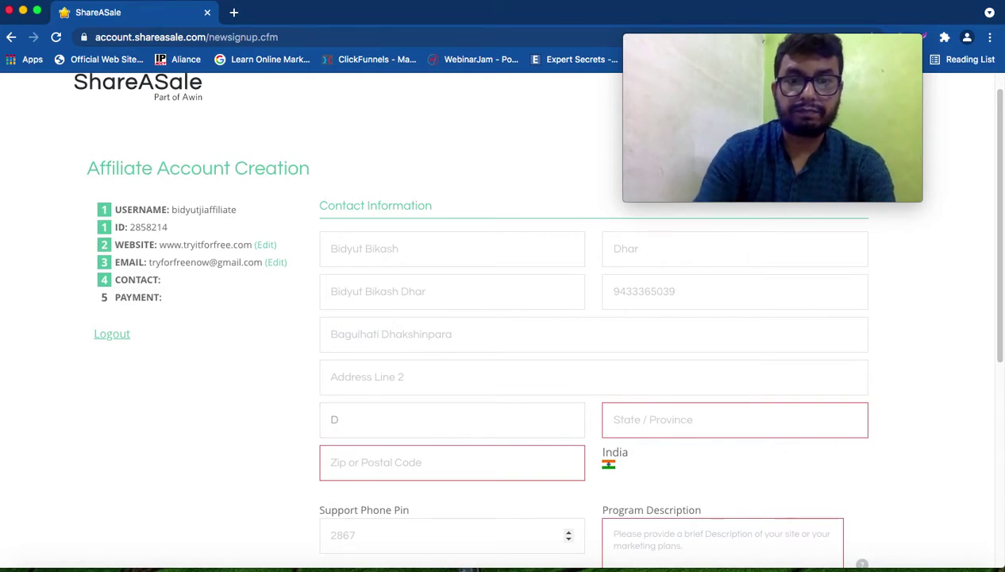
# Step: Prepend the house number and street to the address, then fill city, state and postal code
pyautogui.click(332, 334)
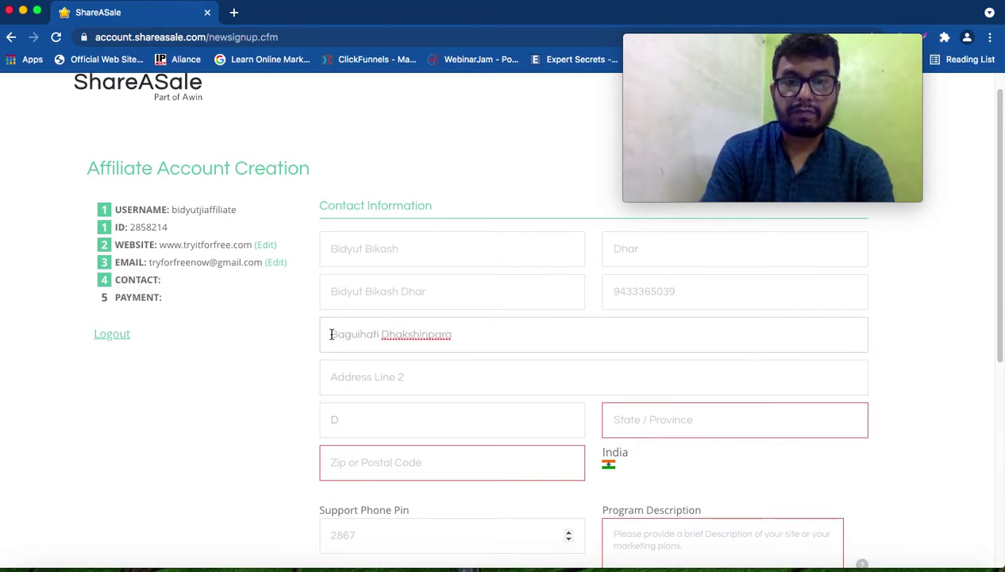
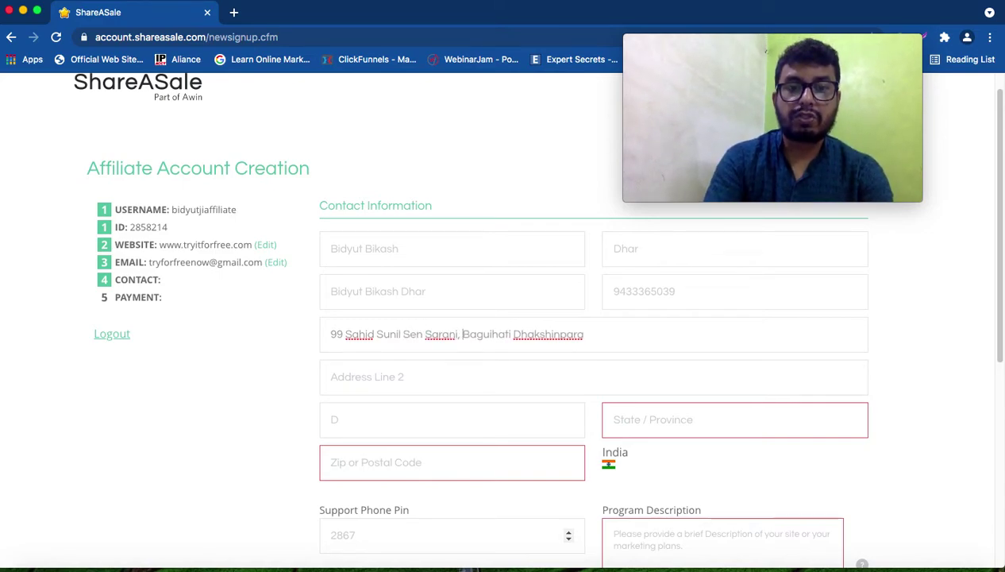
pyautogui.click(358, 334)
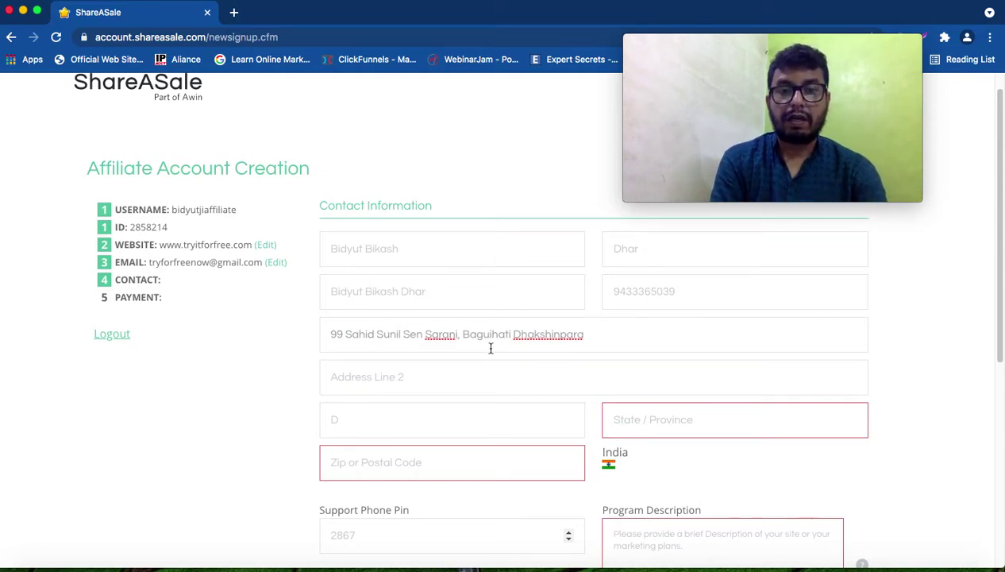
pyautogui.click(404, 420)
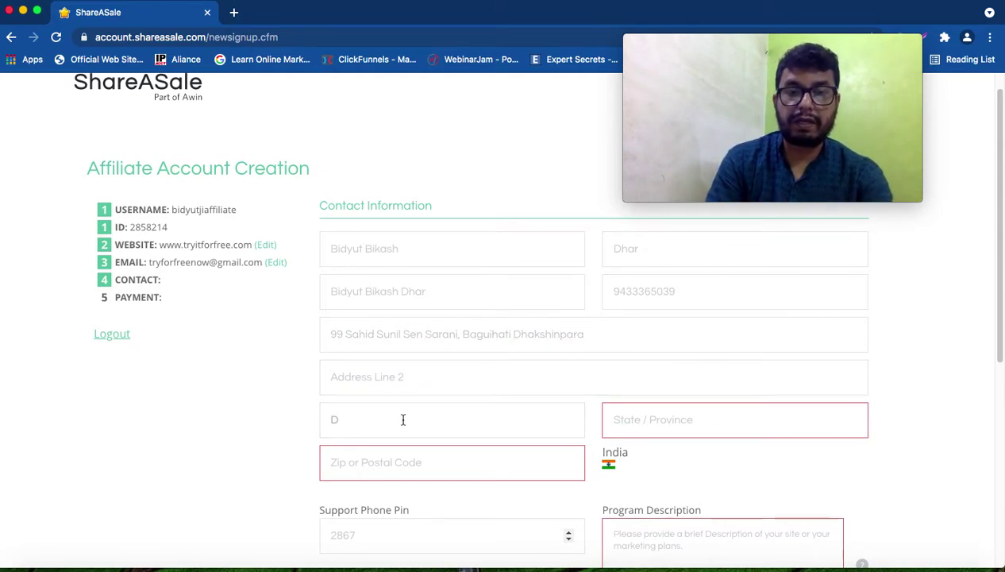
pyautogui.press('BackSpace')
pyautogui.write('Kolkata')
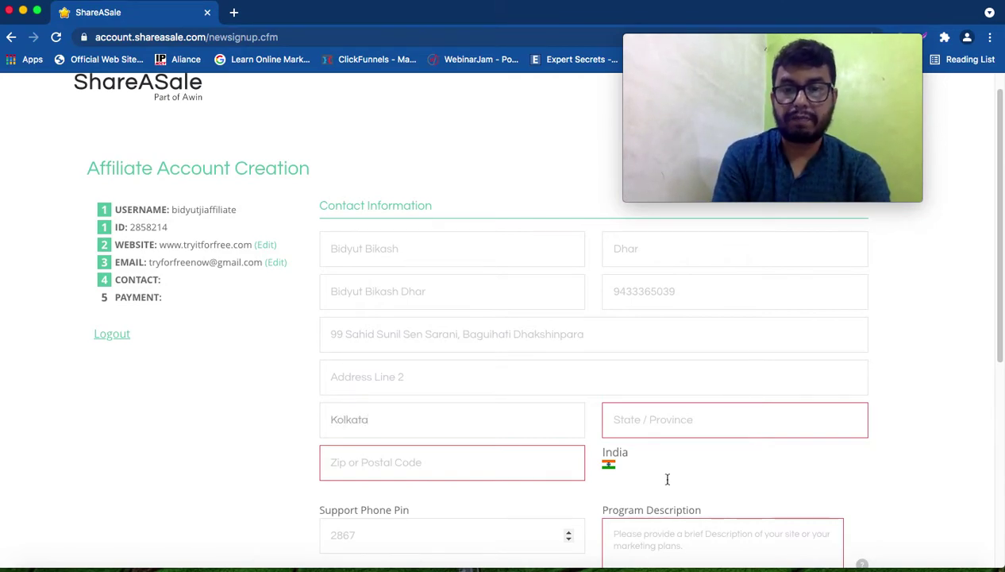
pyautogui.click(767, 420)
pyautogui.write('West Begal')
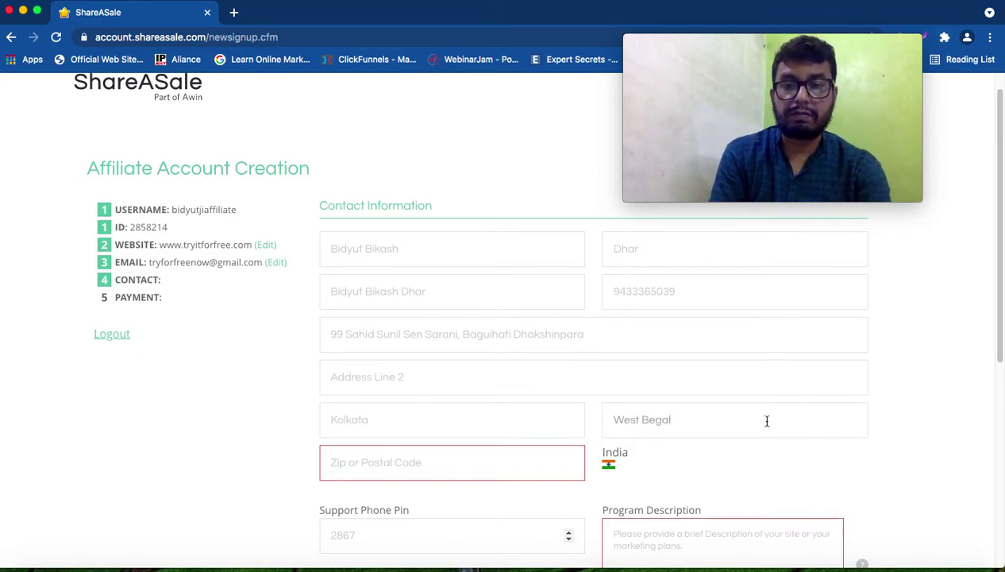
pyautogui.press('BackSpace')
pyautogui.press('BackSpace')
pyautogui.press('BackSpace')
pyautogui.write('ngal')
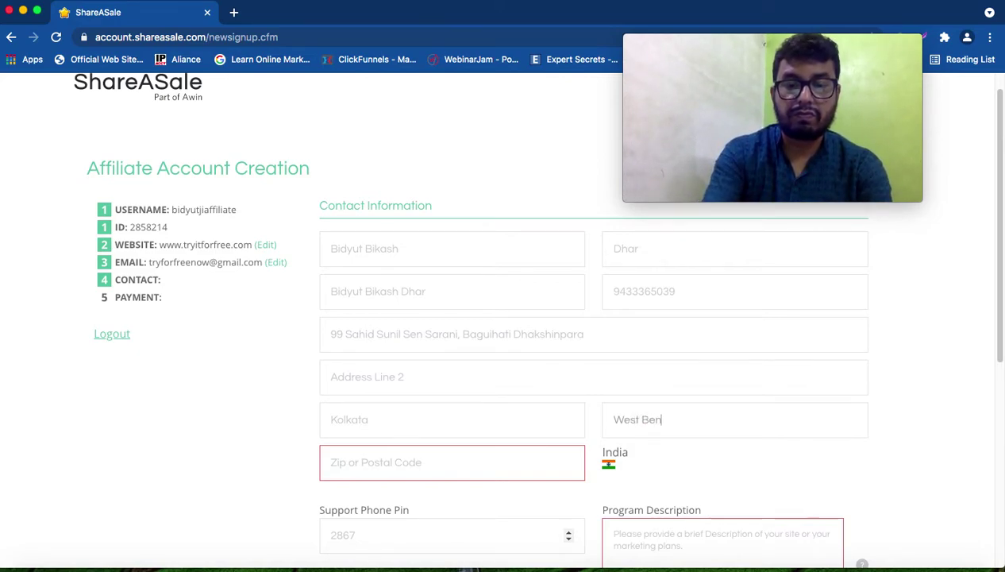
pyautogui.click(525, 456)
pyautogui.write('700028')
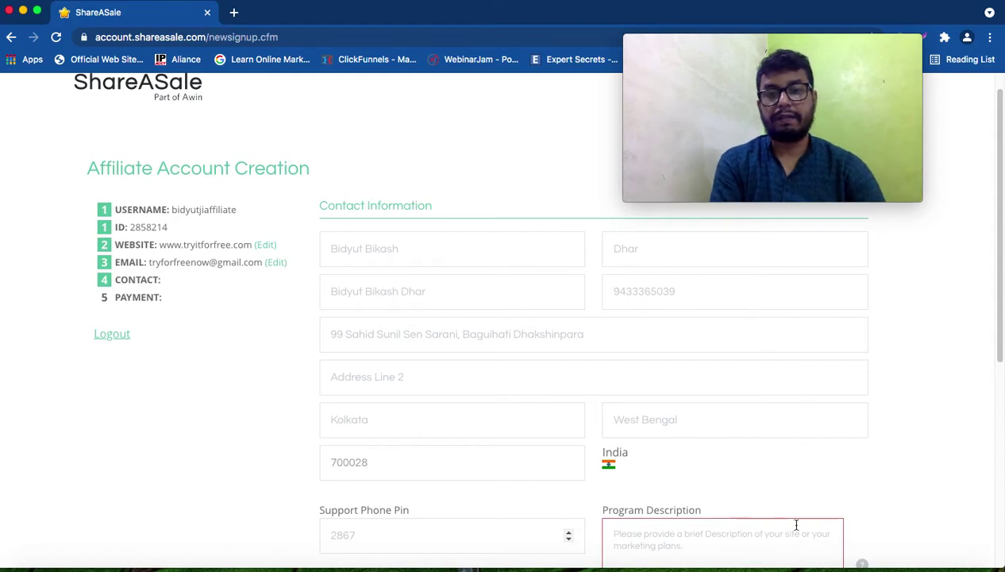
pyautogui.scroll(-1, 864, 391)
# Step: Clear the old Support Phone PIN and enter a new four-digit PIN, leaving Program Description empty
pyautogui.scroll(-3, 861, 389)
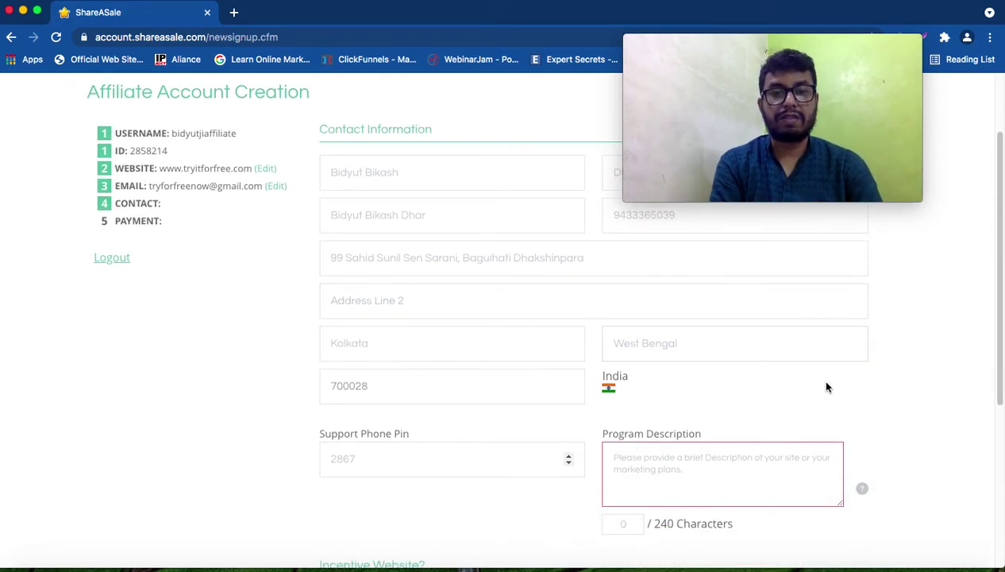
pyautogui.click(459, 459)
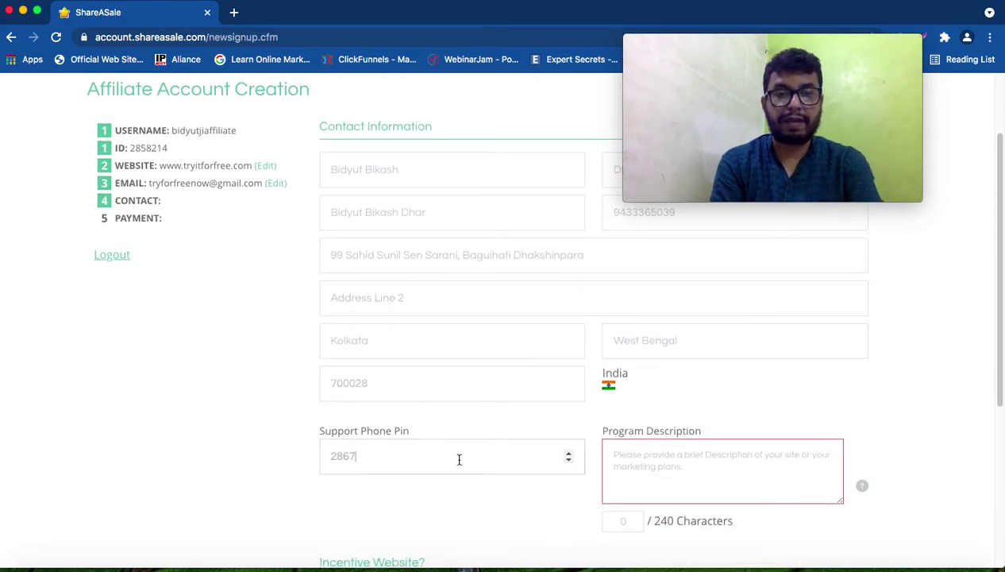
pyautogui.press('BackSpace')
pyautogui.press('BackSpace')
pyautogui.press('BackSpace')
pyautogui.press('BackSpace')
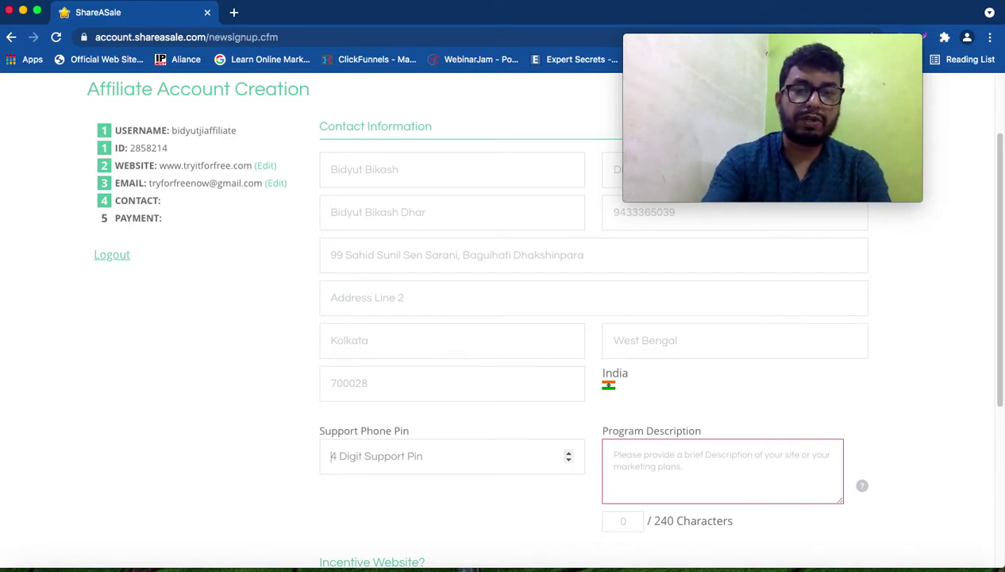
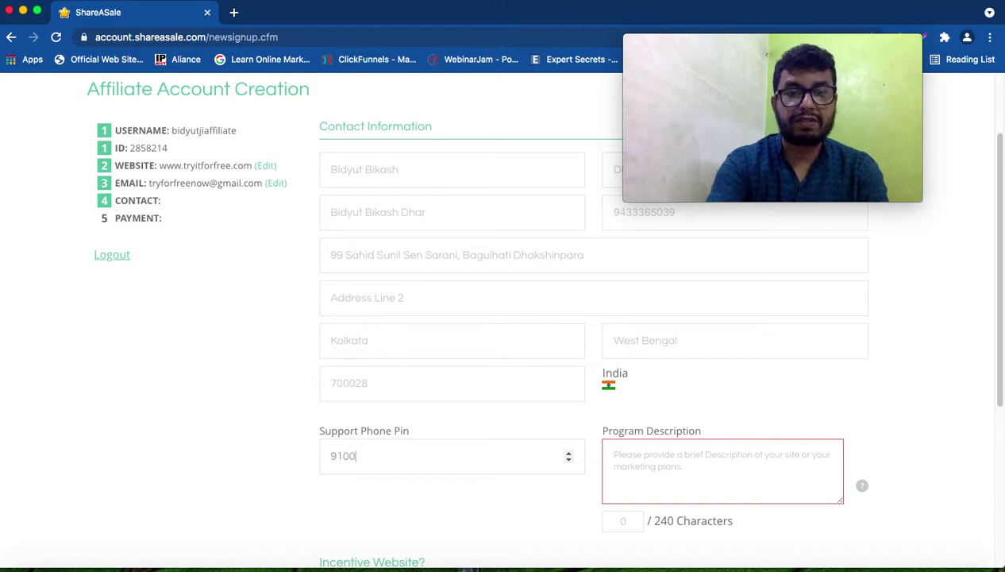
pyautogui.click(744, 490)
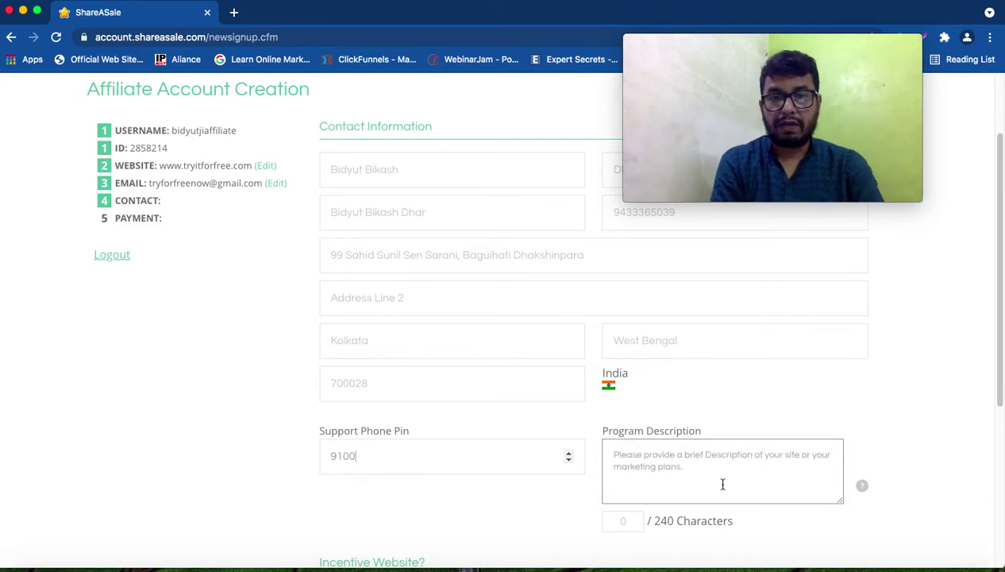
pyautogui.click(931, 392)
# Step: Type '21+ years of experienced and certified Digiral Marketing' in Program Description, accepting the 'experienced' correction
pyautogui.scroll(-2, 931, 392)
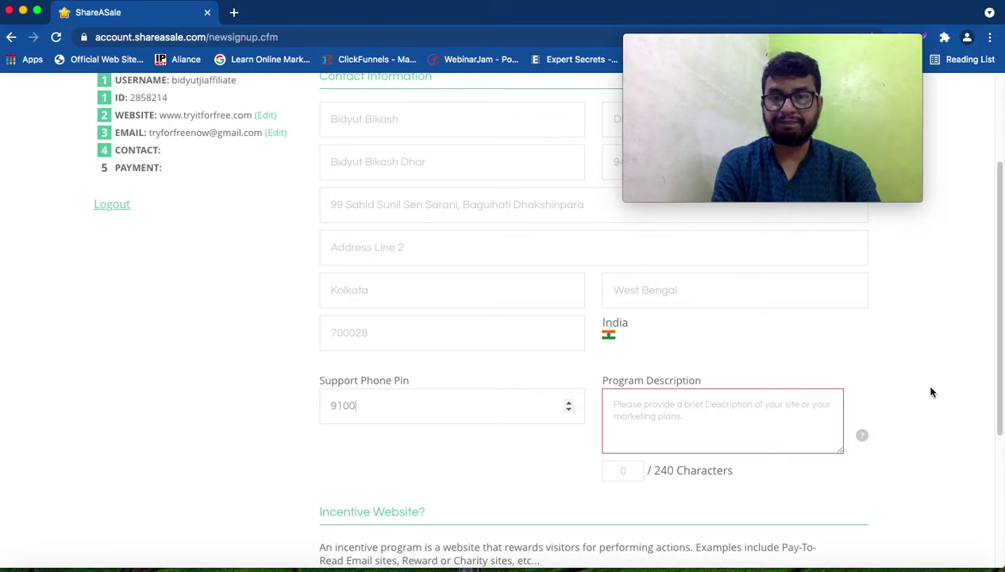
pyautogui.click(635, 421)
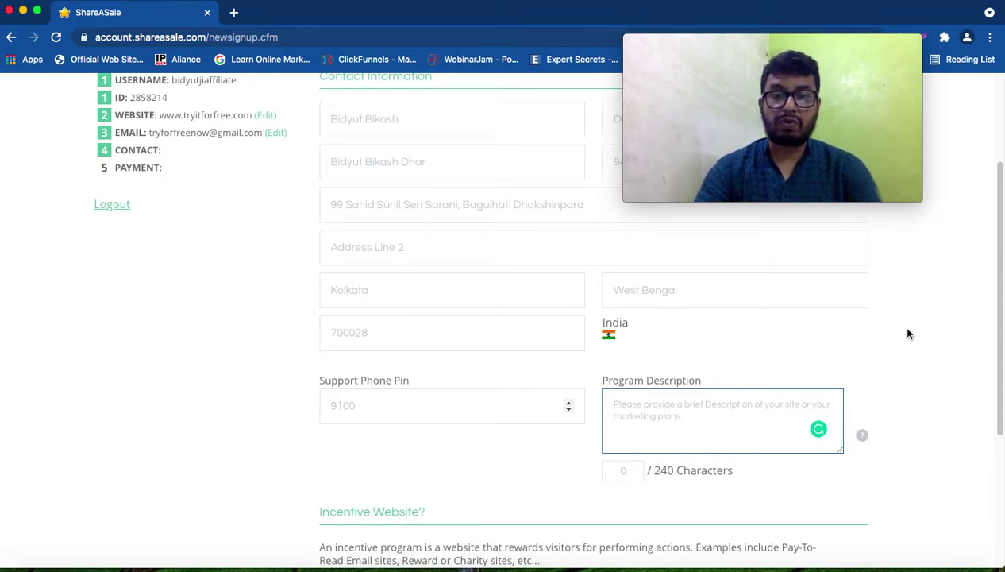
pyautogui.write('21+ years of')
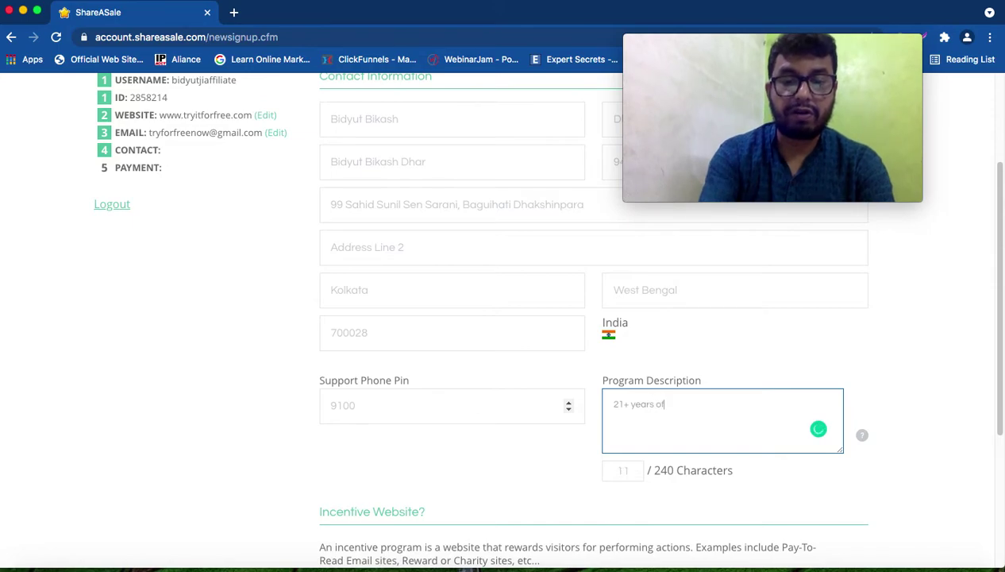
pyautogui.write(' e')
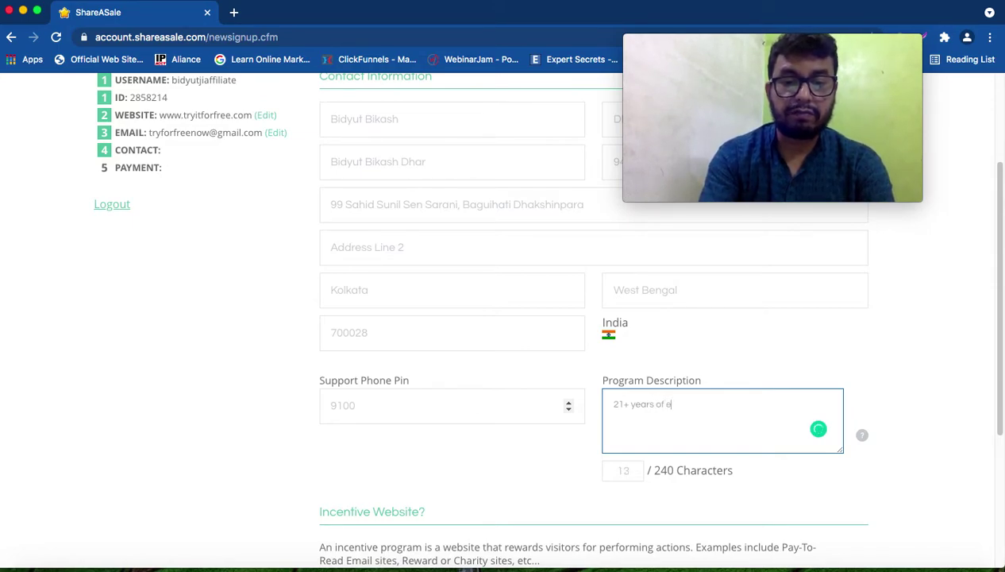
pyautogui.write('xpereinced and certified')
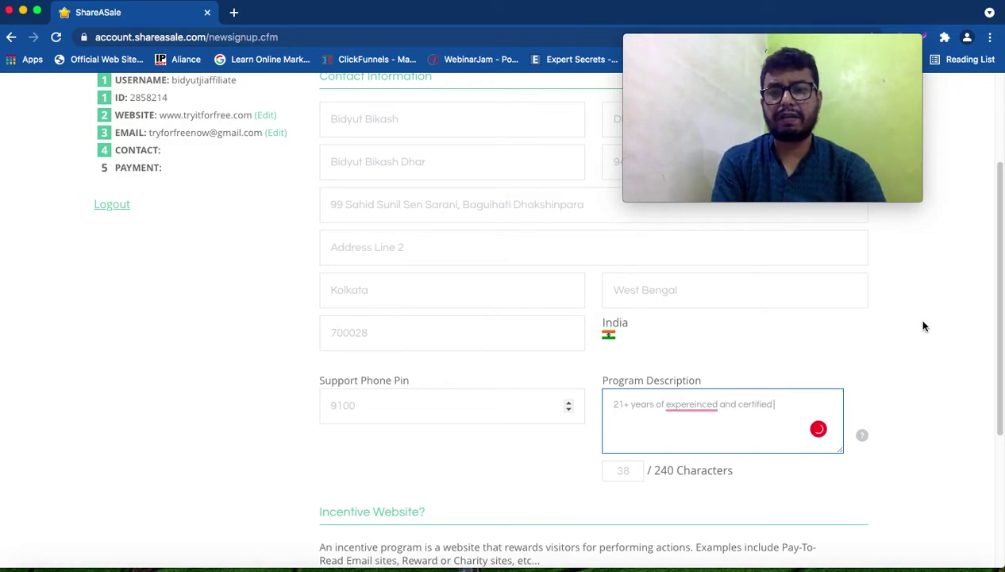
pyautogui.moveTo(691, 404)
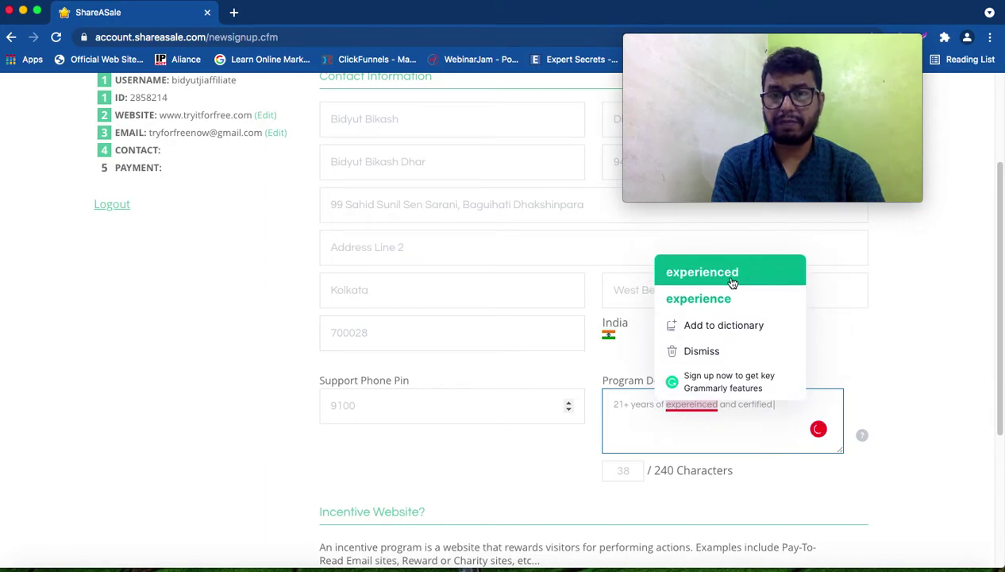
pyautogui.click(702, 271)
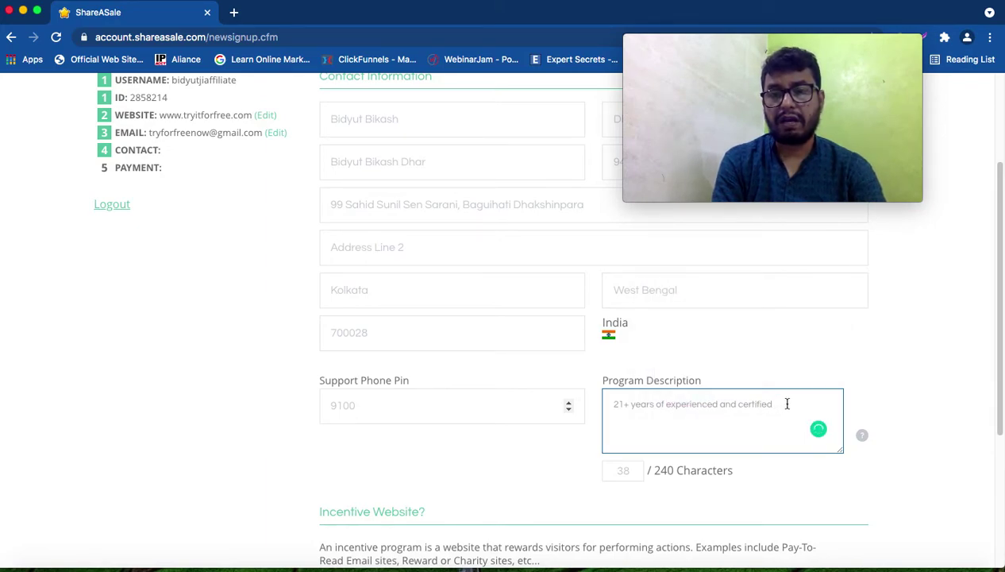
pyautogui.write('Digiral Ma')
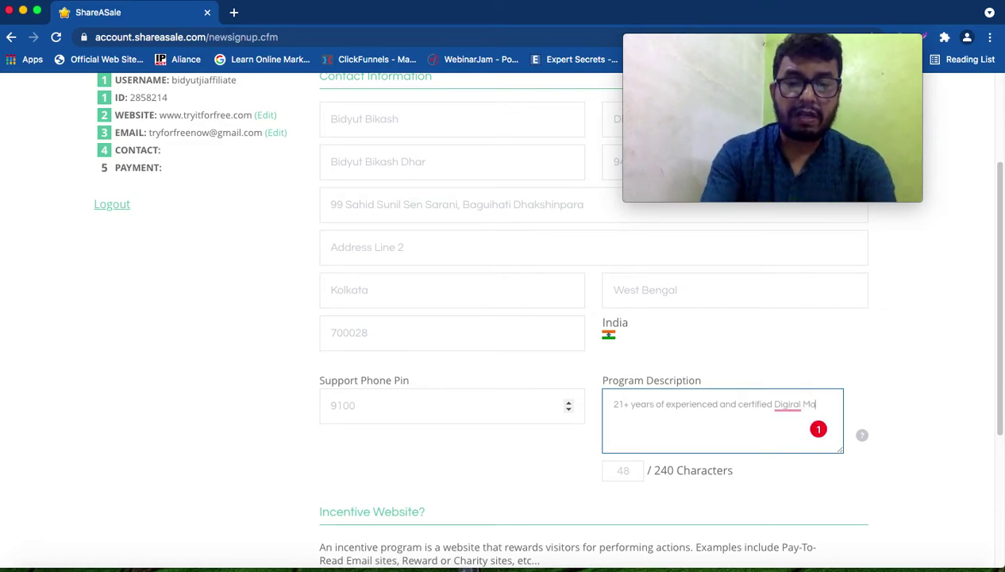
pyautogui.write('ting')
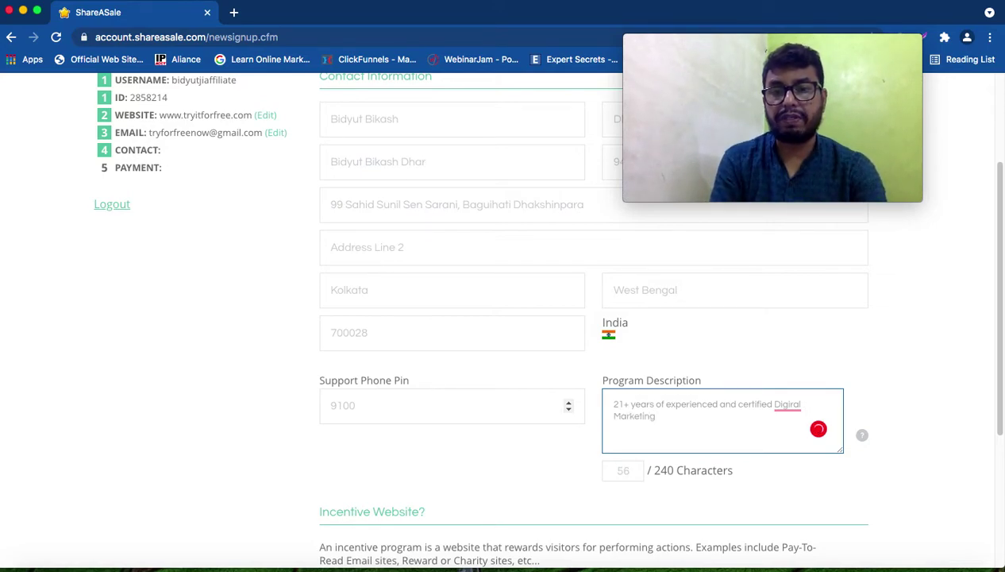
# Step: Correct 'Digiral' to 'Digital' and add consultant, 10+ niche websites, qualified traffic and SEO, PPC, social media
pyautogui.moveTo(786, 405)
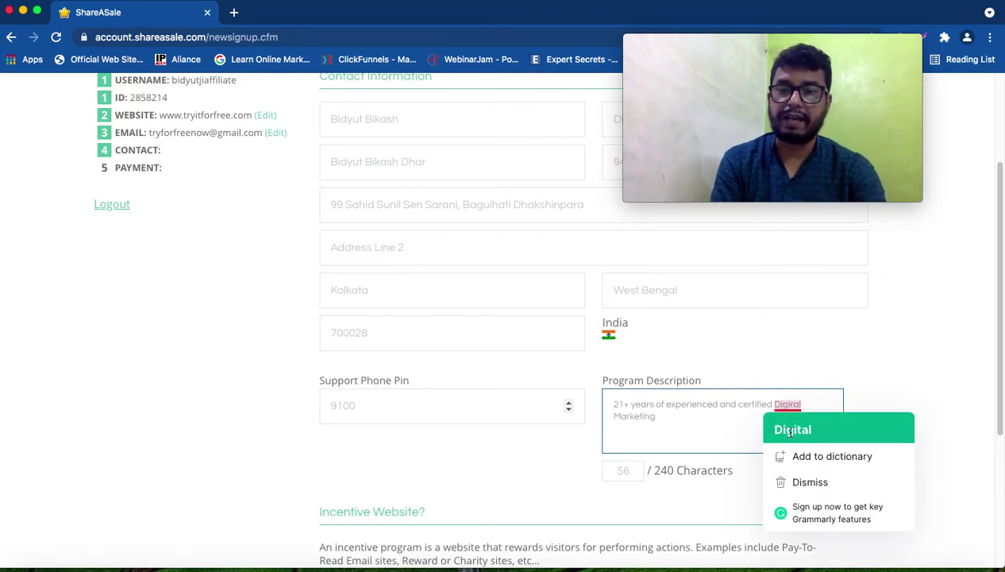
pyautogui.click(790, 428)
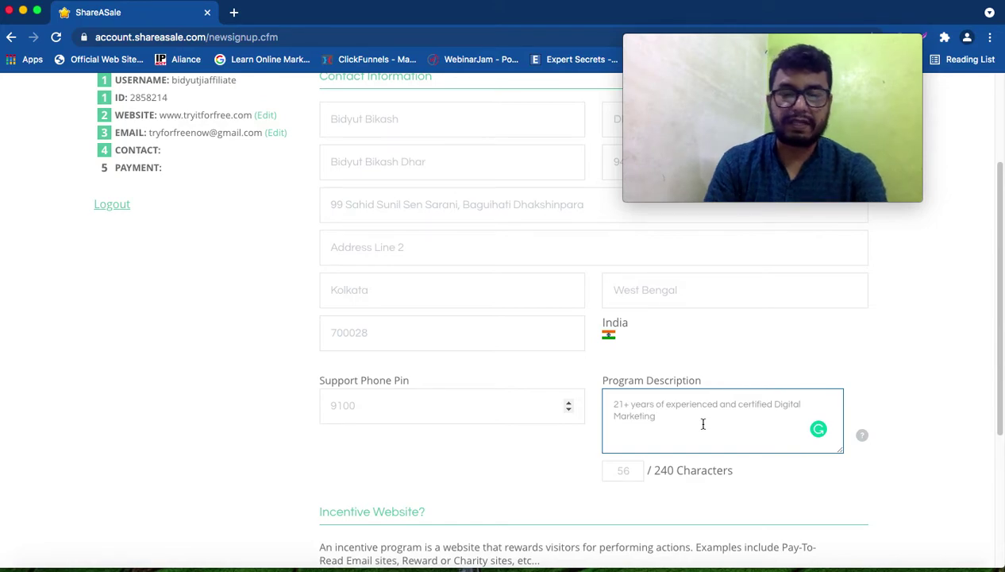
pyautogui.write('consultant')
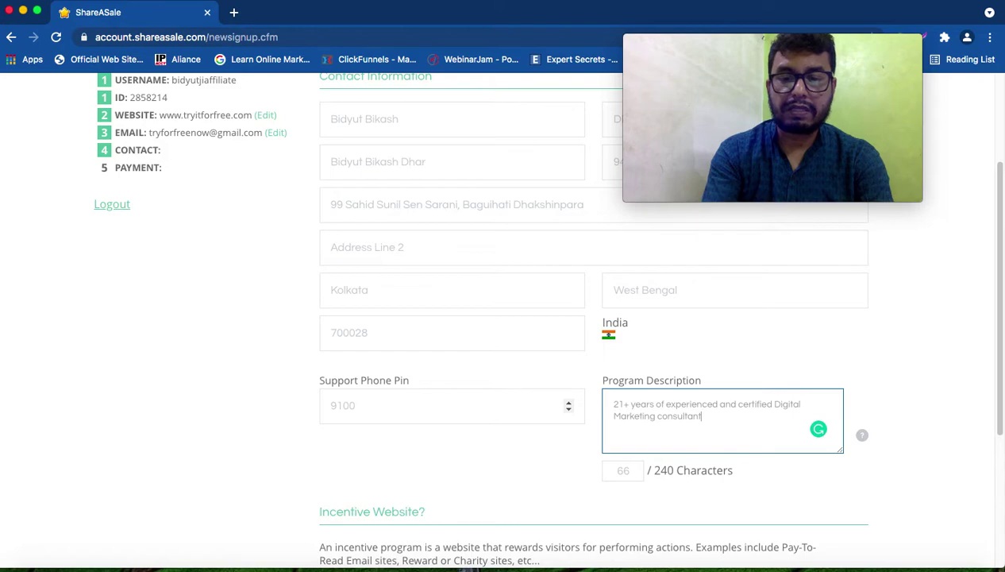
pyautogui.write(', having')
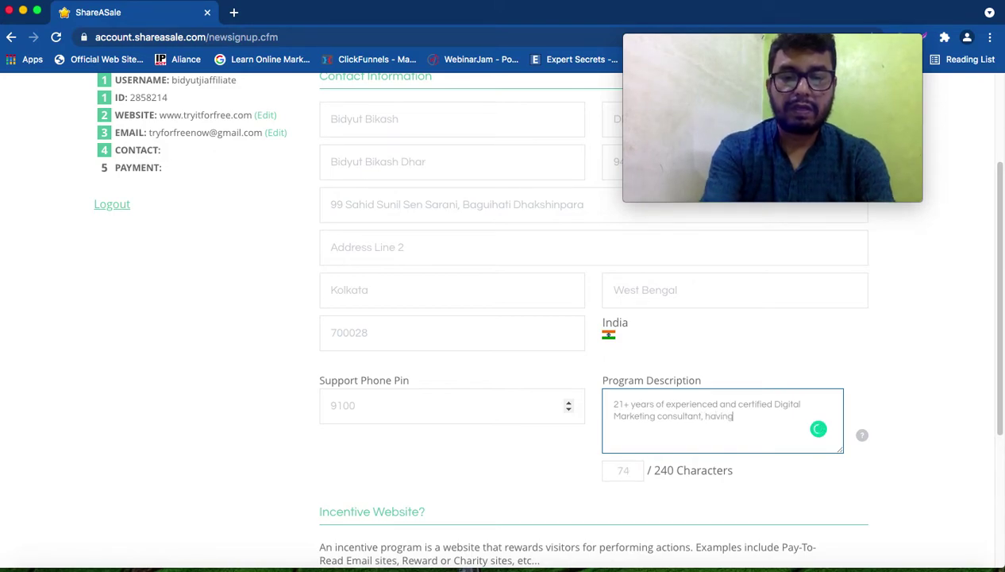
pyautogui.write(' more tha')
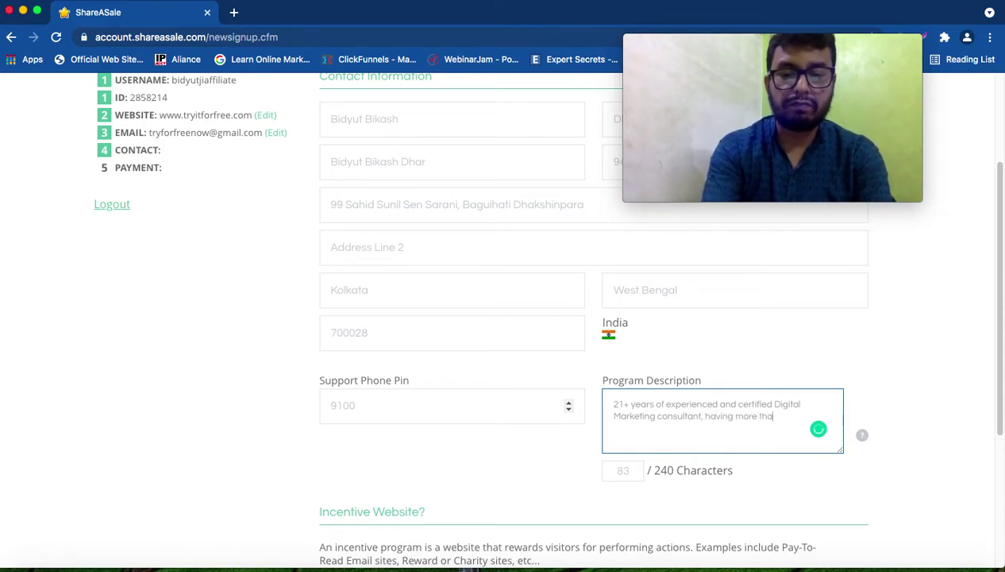
pyautogui.write('n 2')
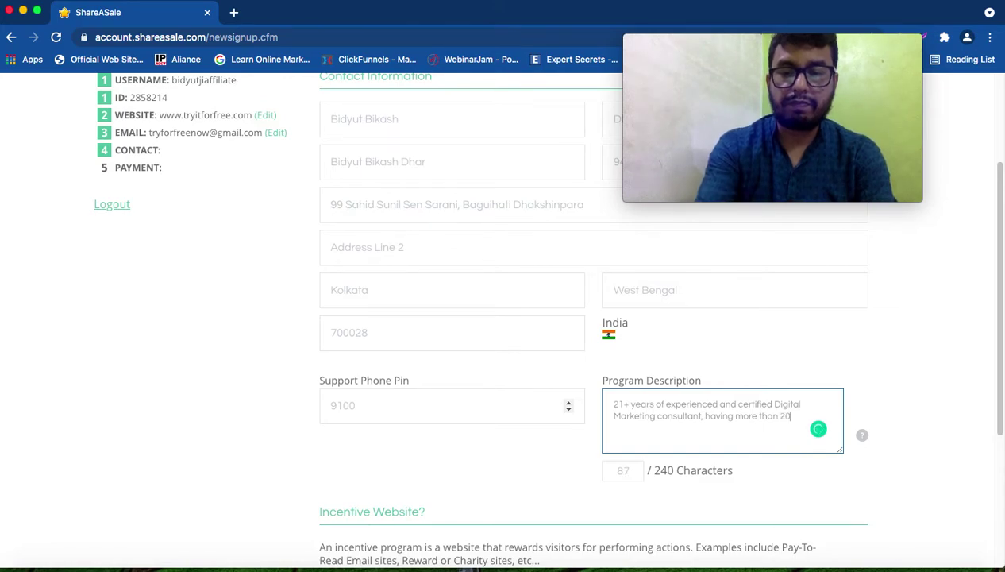
pyautogui.press('BackSpace')
pyautogui.write('10')
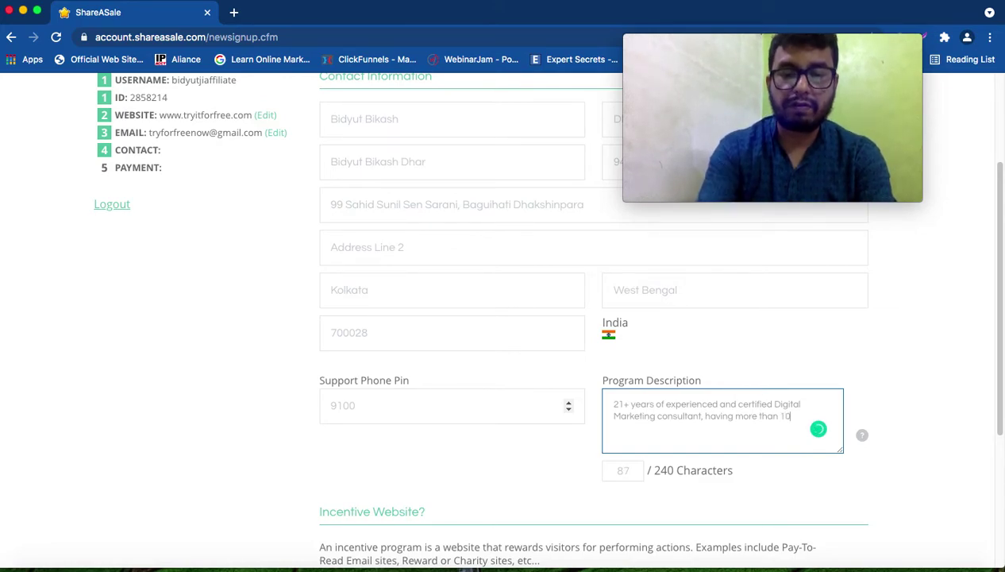
pyautogui.write('+ websit')
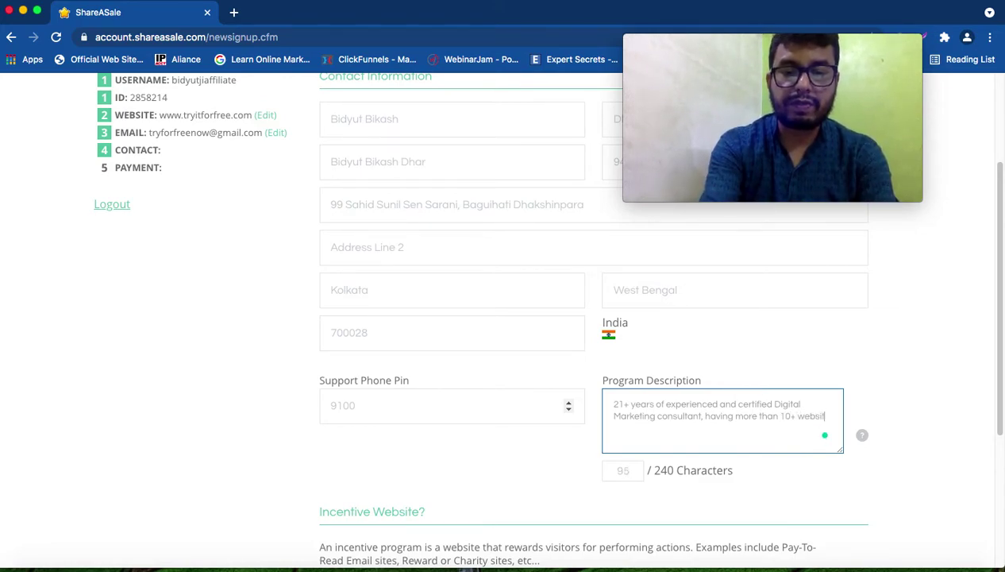
pyautogui.write('es on diff')
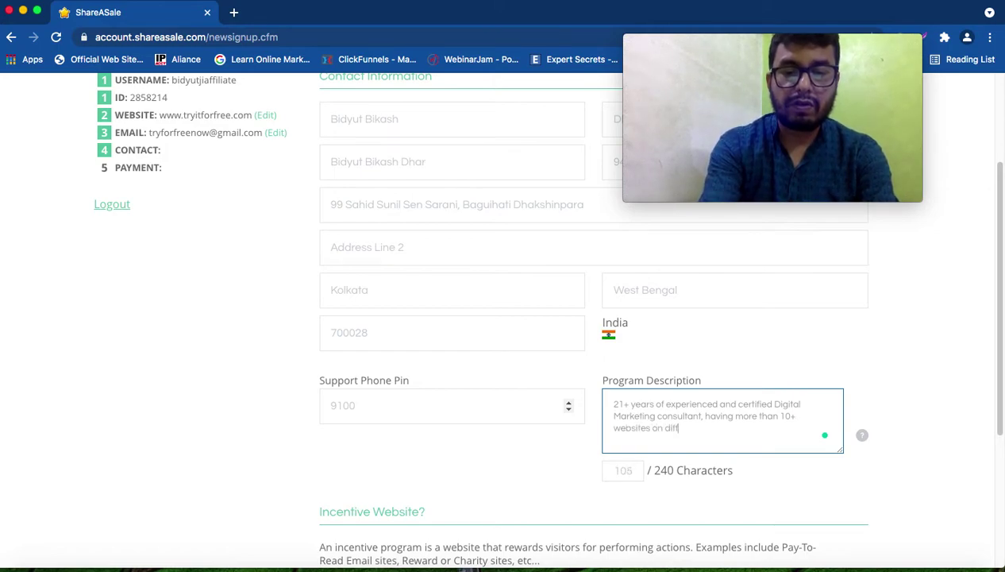
pyautogui.write('erent niches')
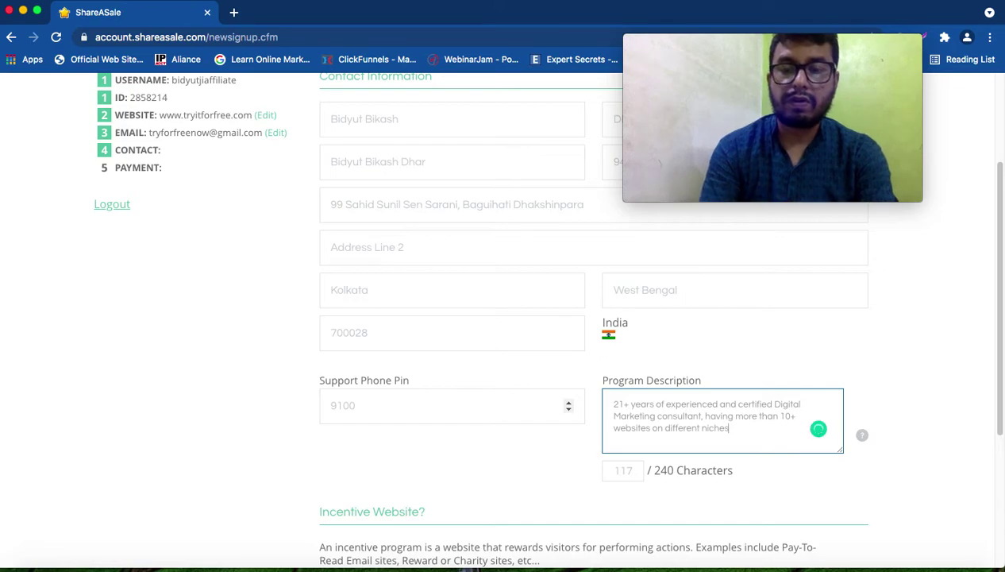
pyautogui.write(' where')
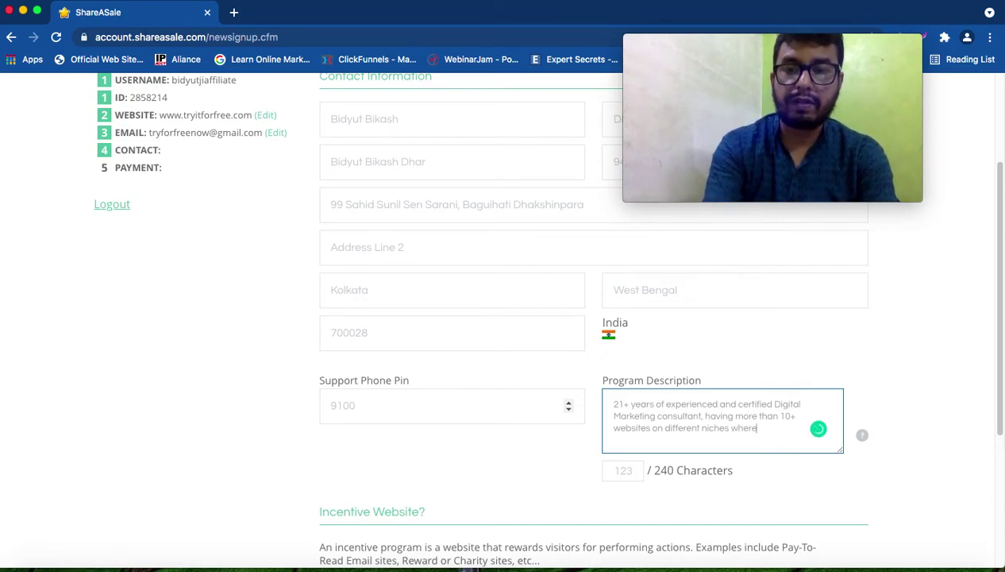
pyautogui.write(' i can pro')
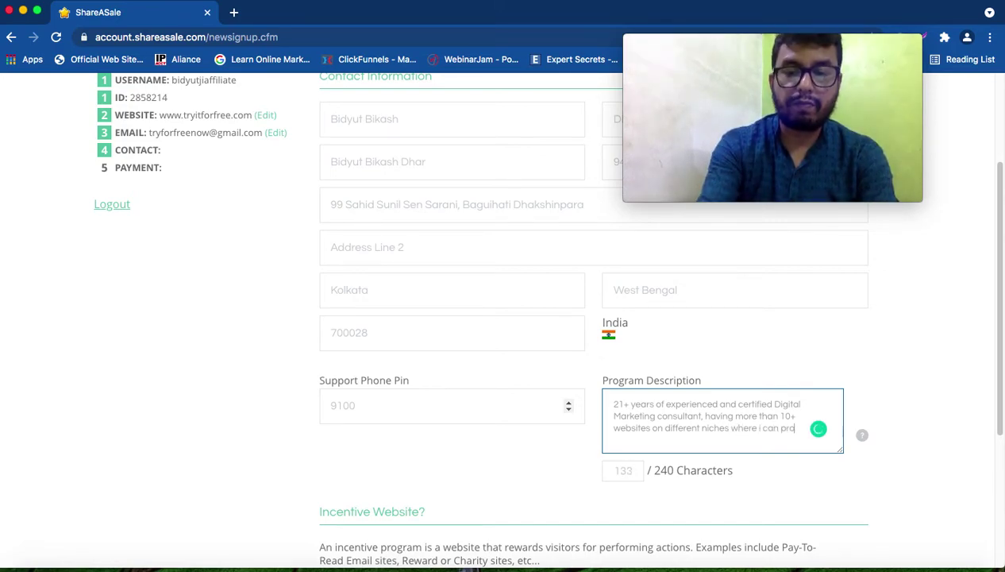
pyautogui.write('mote ')
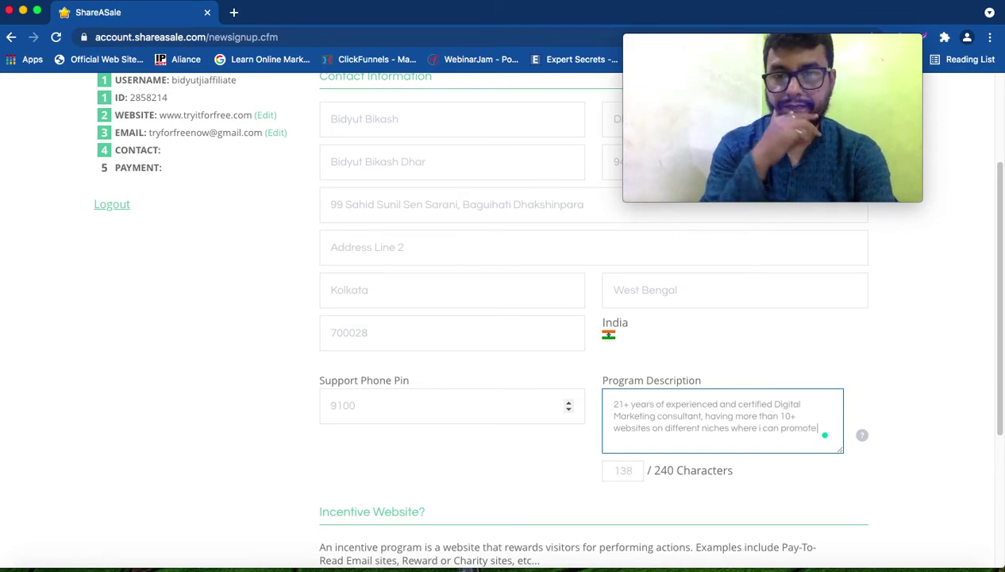
pyautogui.write('merchant')
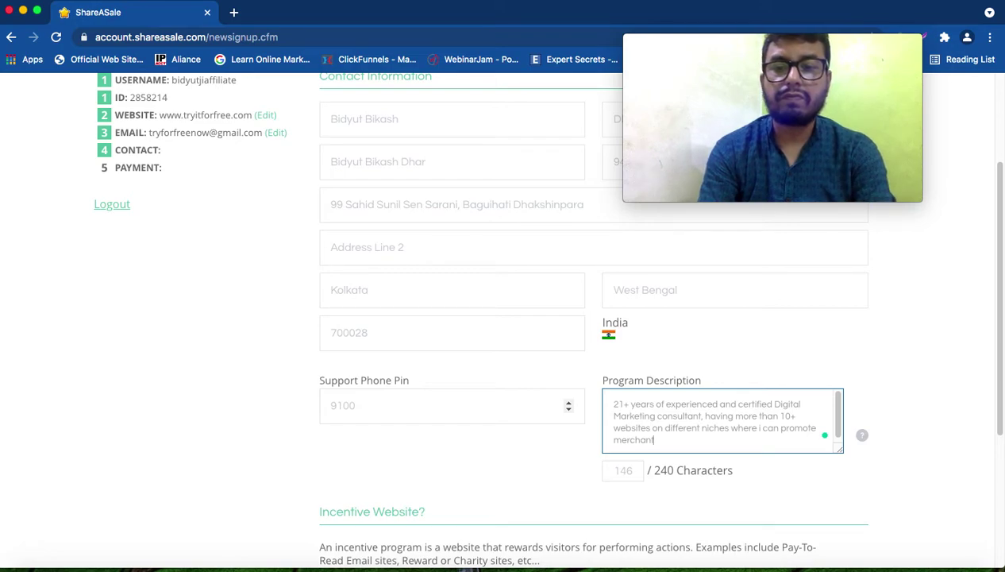
pyautogui.write('s of')
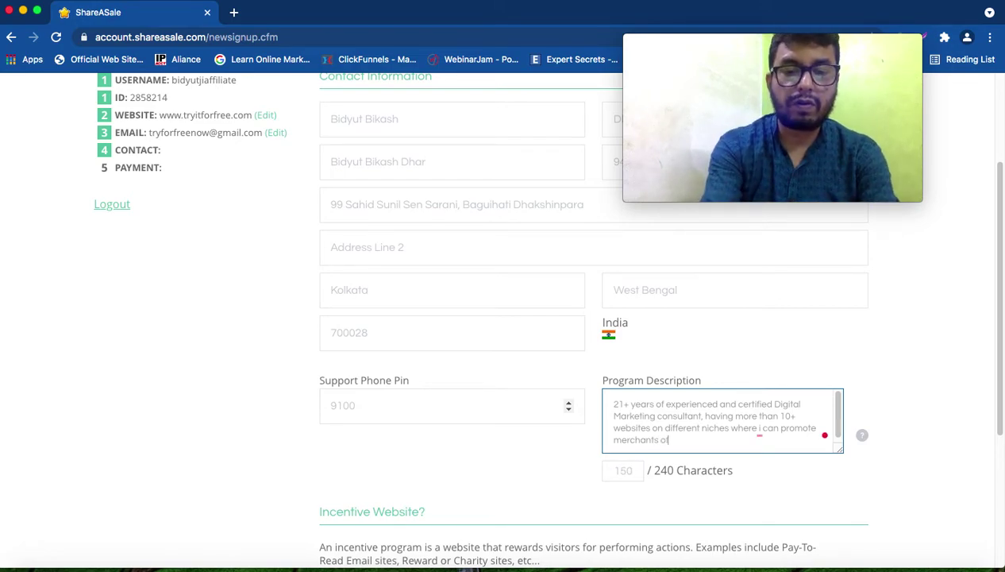
pyautogui.write('fers and br')
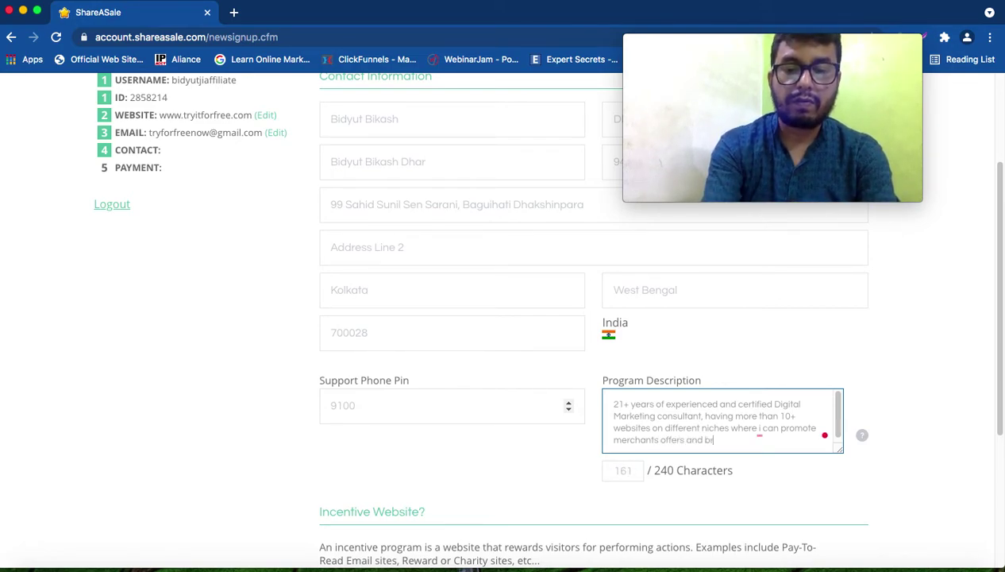
pyautogui.write('ing traffics')
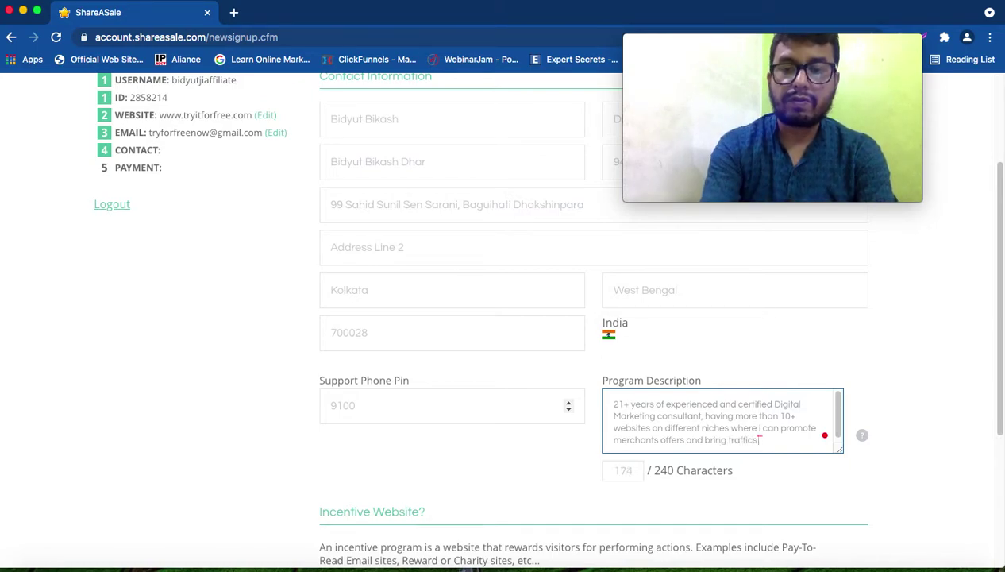
pyautogui.press('BackSpace')
pyautogui.press('BackSpace')
pyautogui.press('BackSpace')
pyautogui.press('BackSpace')
pyautogui.press('BackSpace')
pyautogui.press('BackSpace')
pyautogui.press('BackSpace')
pyautogui.press('BackSpace')
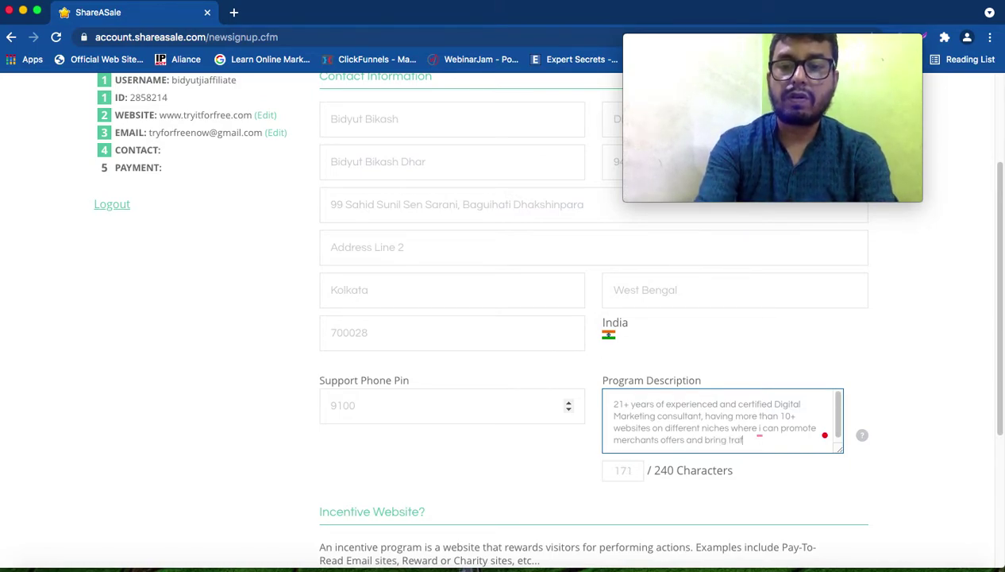
pyautogui.write('qua')
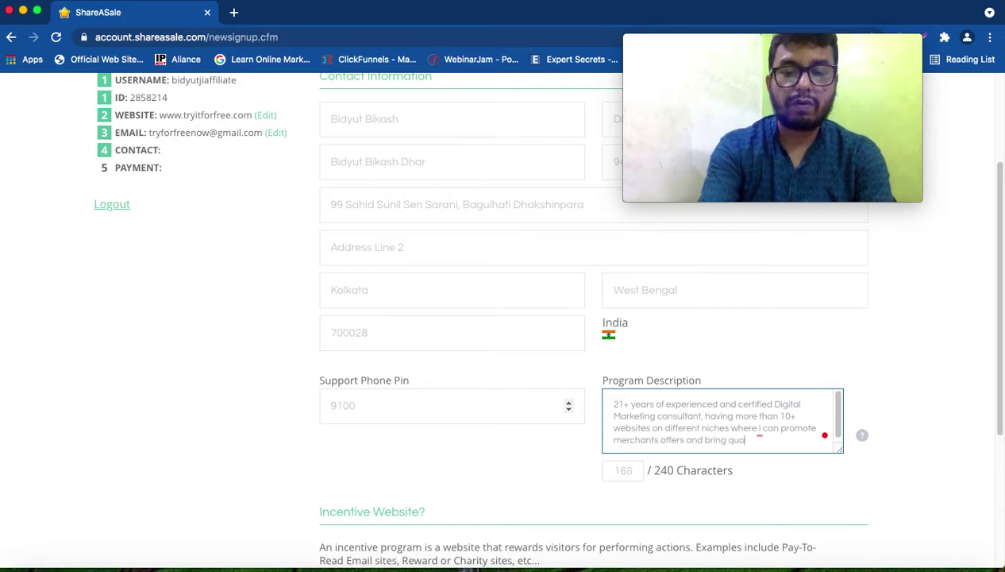
pyautogui.write('lified traffics.')
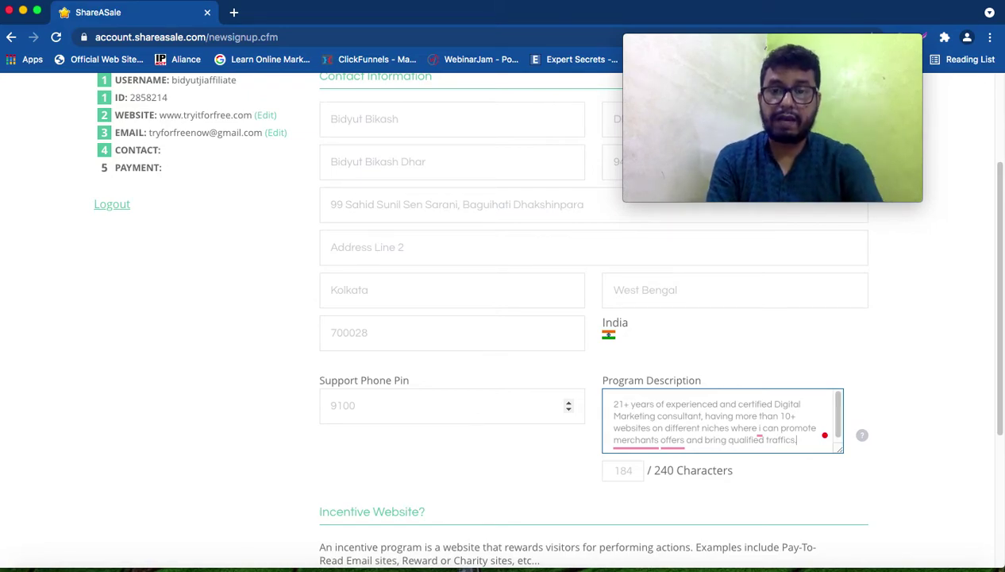
pyautogui.write(' I would lo')
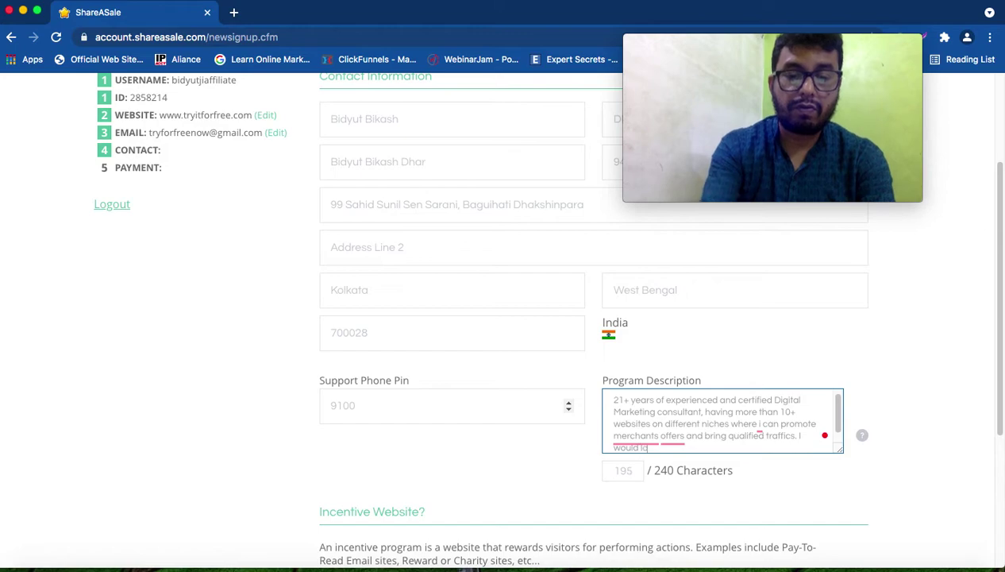
pyautogui.write('ve to implement seo, ppc')
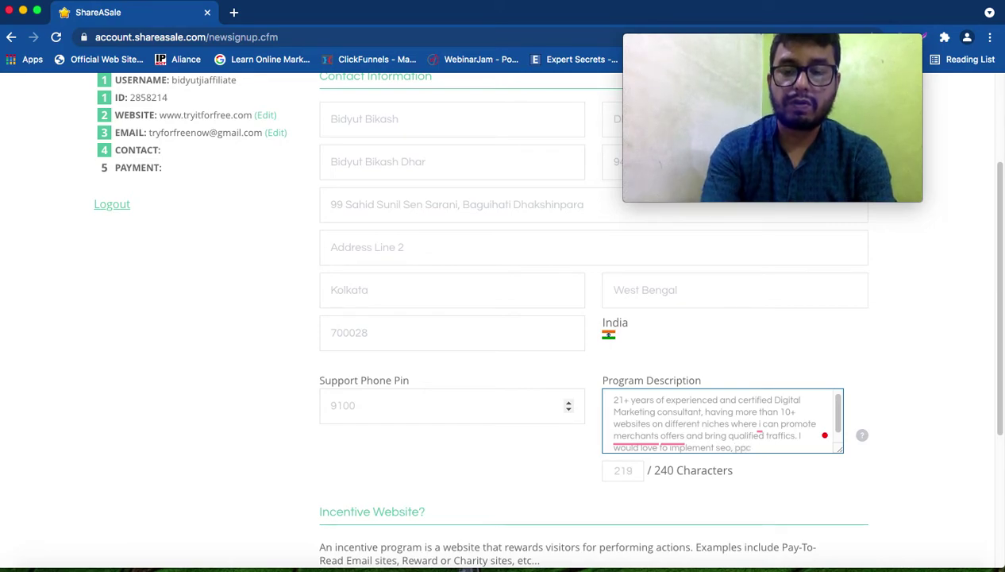
pyautogui.write(', social media')
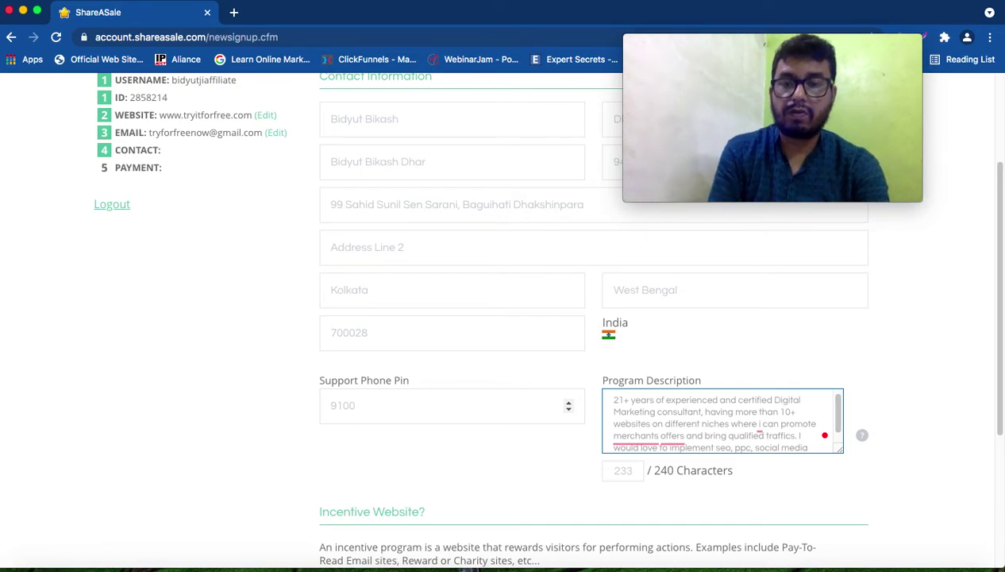
# Step: Accept the possessive 'merchants'', trim 'experienced', and replace 'and' with '&' in the description
pyautogui.moveTo(650, 436)
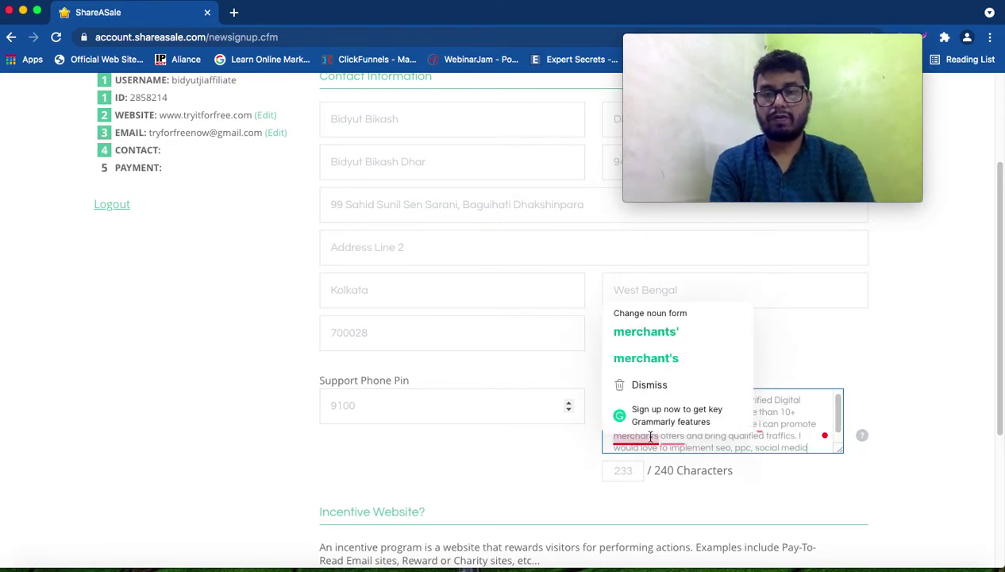
pyautogui.click(652, 331)
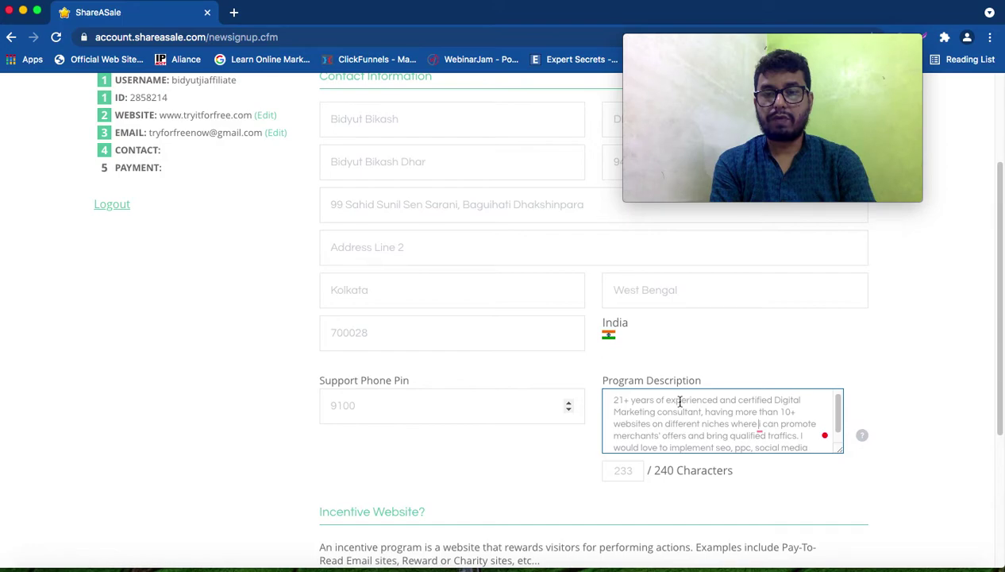
pyautogui.moveTo(681, 400); pyautogui.dragTo(718, 405)
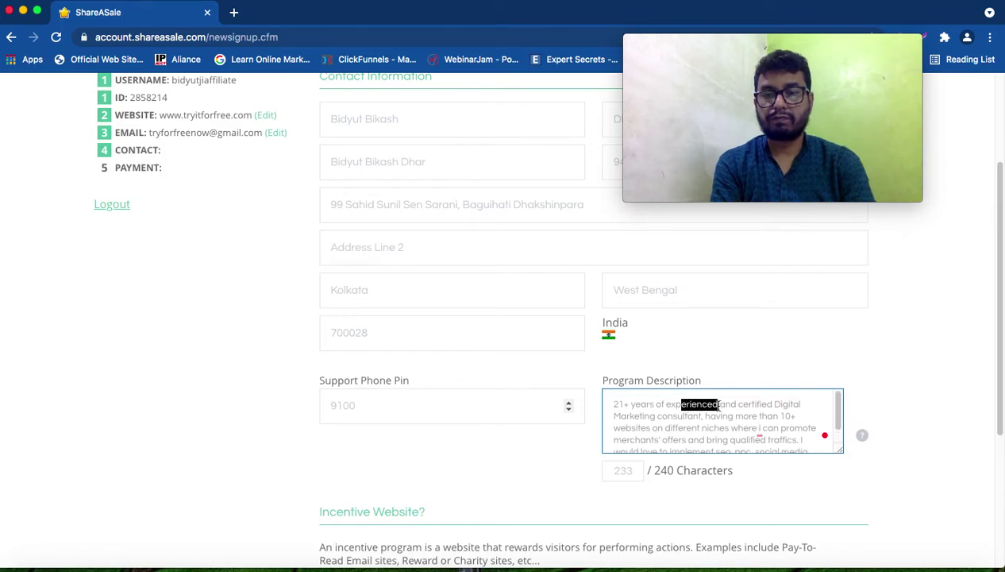
pyautogui.press('BackSpace')
pyautogui.moveTo(685, 404); pyautogui.dragTo(702, 401)
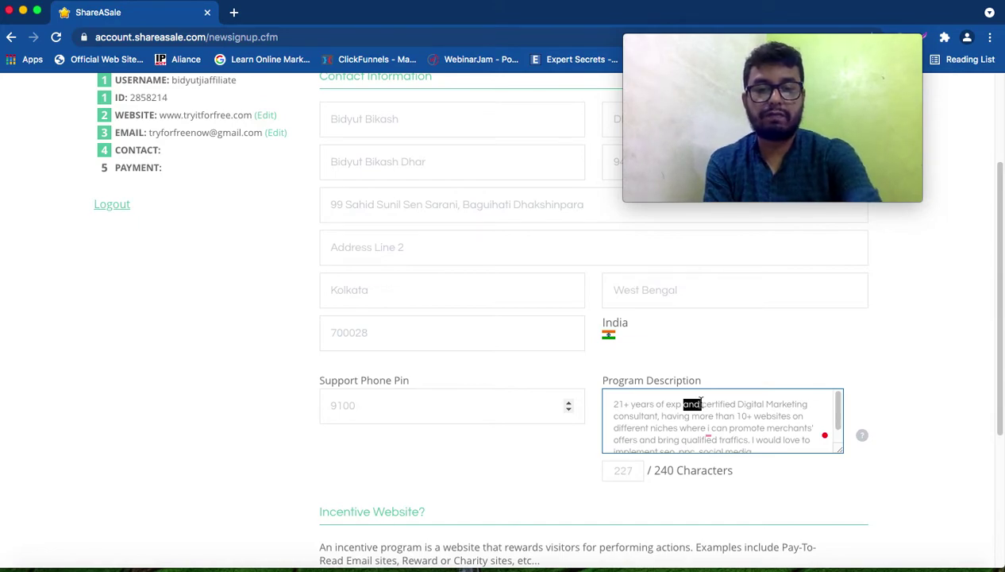
pyautogui.write('&')
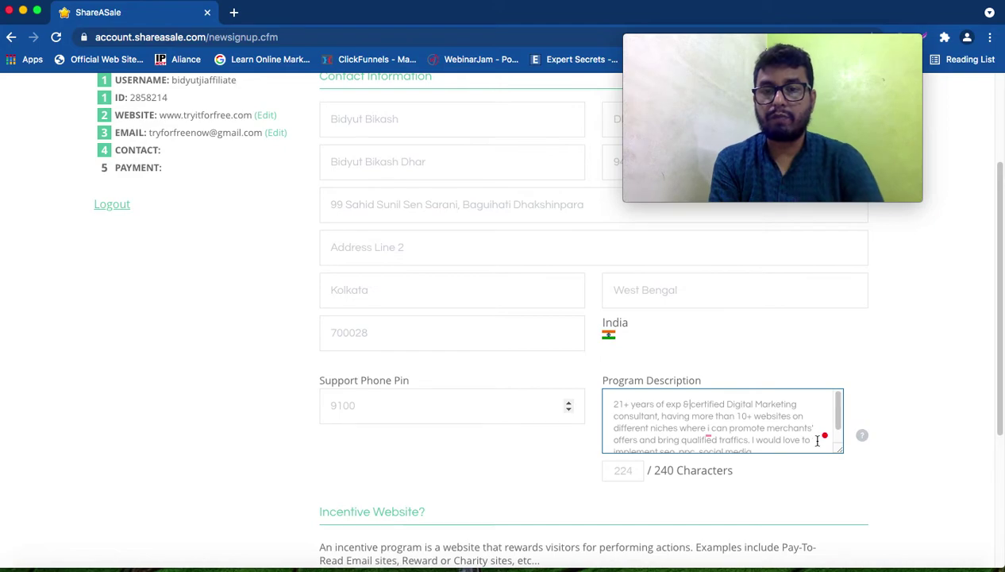
# Step: Finish the description with 'strategy.', fixing the 'stargety' typo, reaching 234/240 characters
pyautogui.scroll(-1, 757, 423)
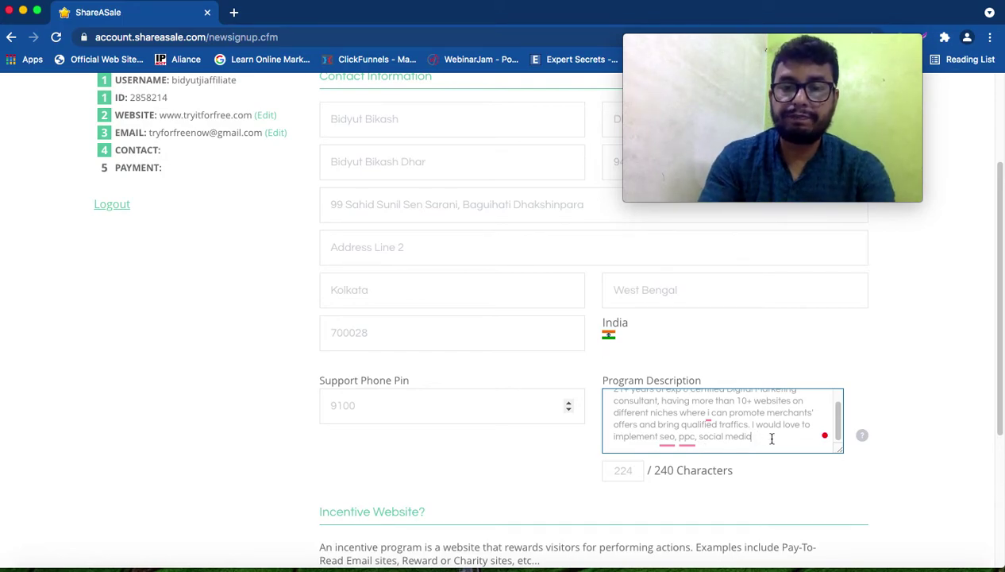
pyautogui.write('stargety')
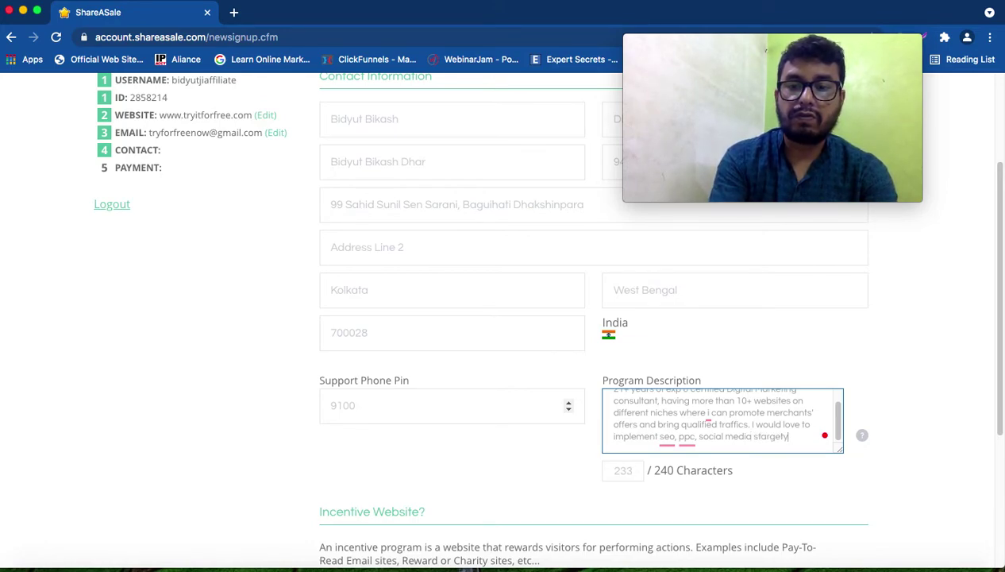
pyautogui.press('BackSpace')
pyautogui.press('BackSpace')
pyautogui.press('BackSpace')
pyautogui.press('BackSpace')
pyautogui.press('BackSpace')
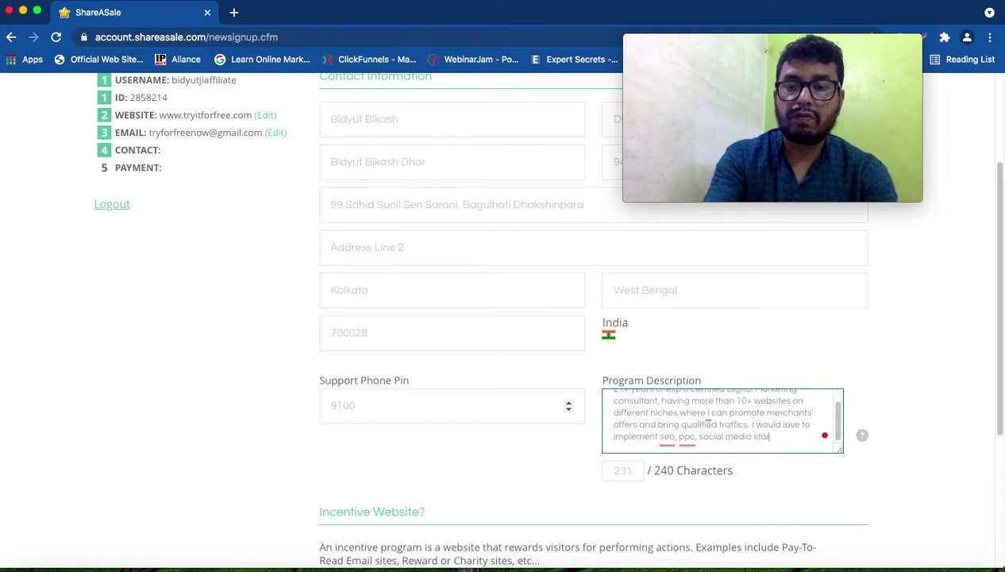
pyautogui.press('BackSpace')
pyautogui.write('rategy.')
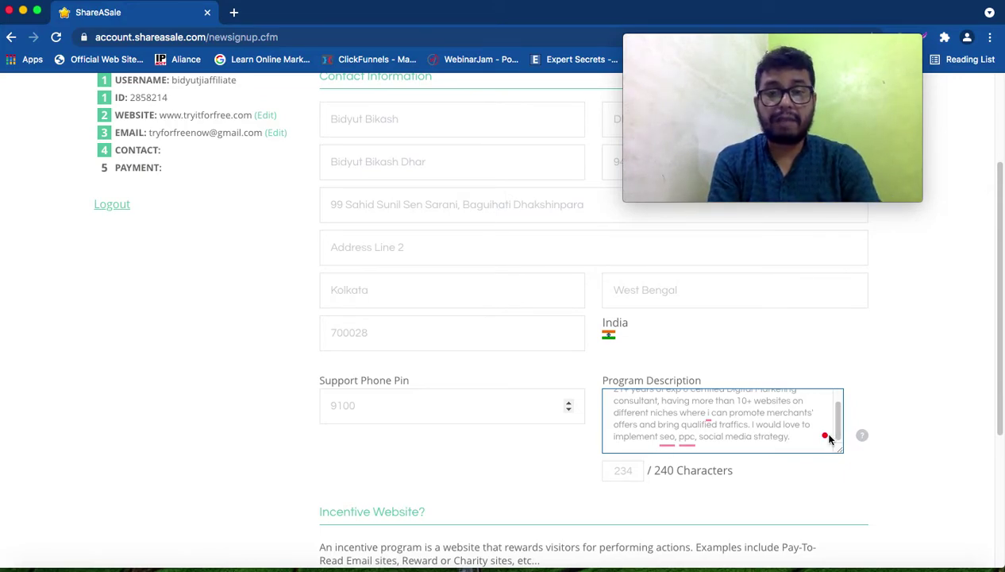
pyautogui.scroll(-5, 674, 323)
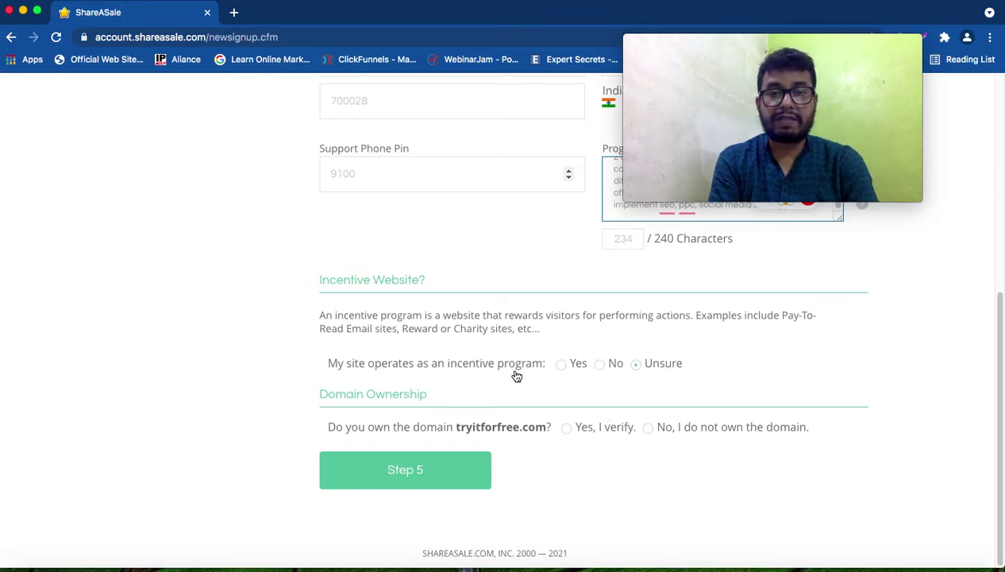
# Step: Answer No to incentive program, verify owning tryitforfree.com, and submit through payment with Choose Later
pyautogui.click(598, 365)
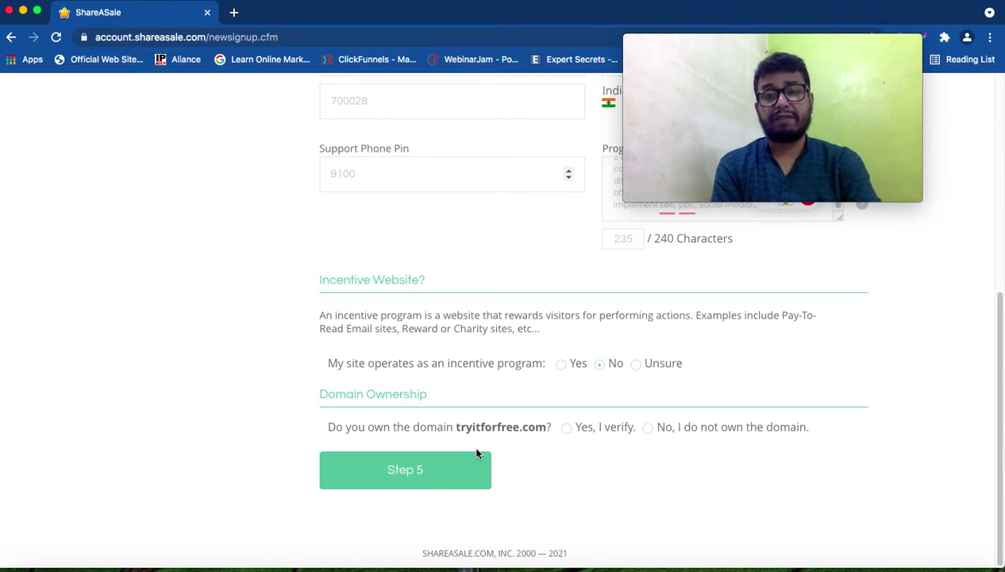
pyautogui.click(566, 429)
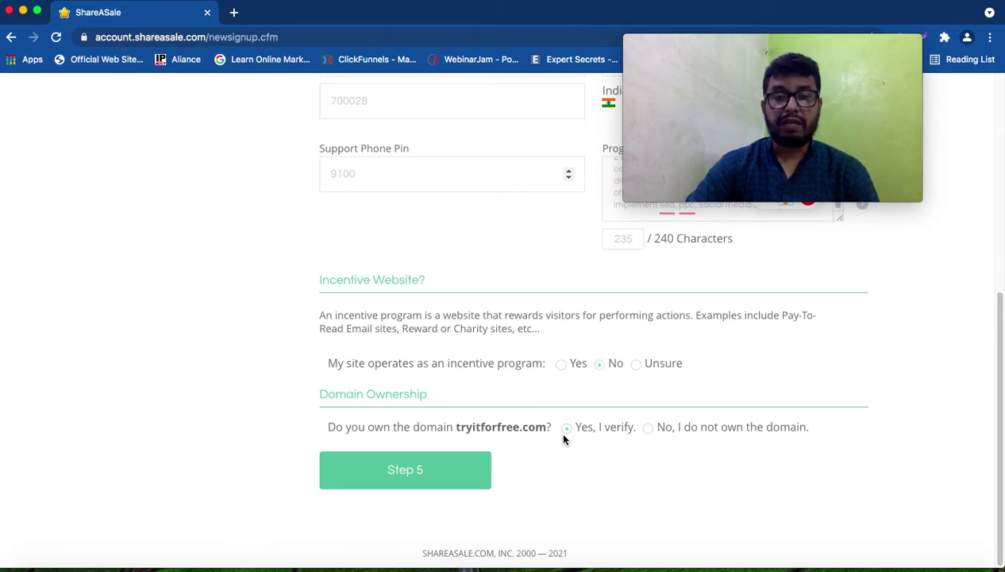
pyautogui.click(429, 482)
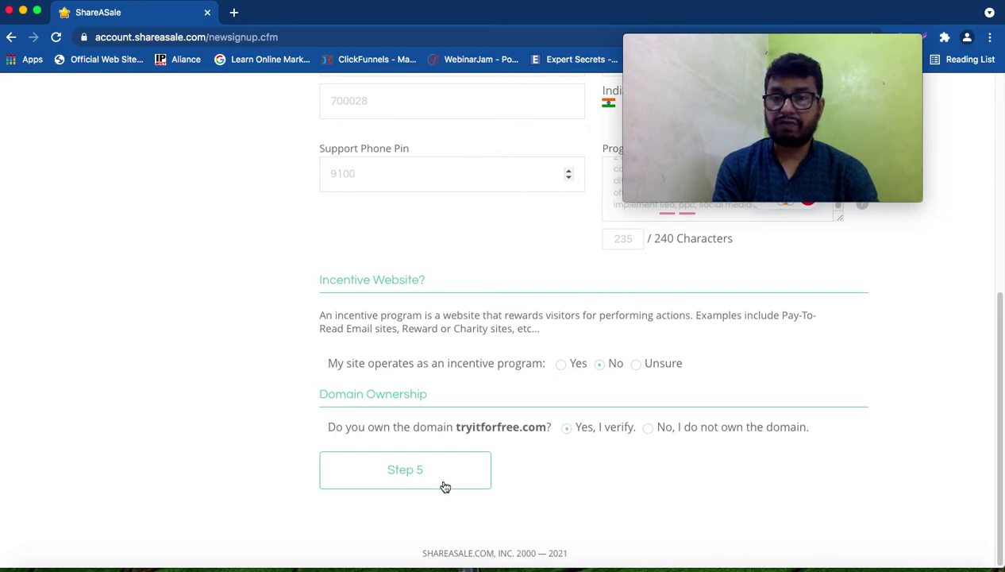
pyautogui.click(446, 486)
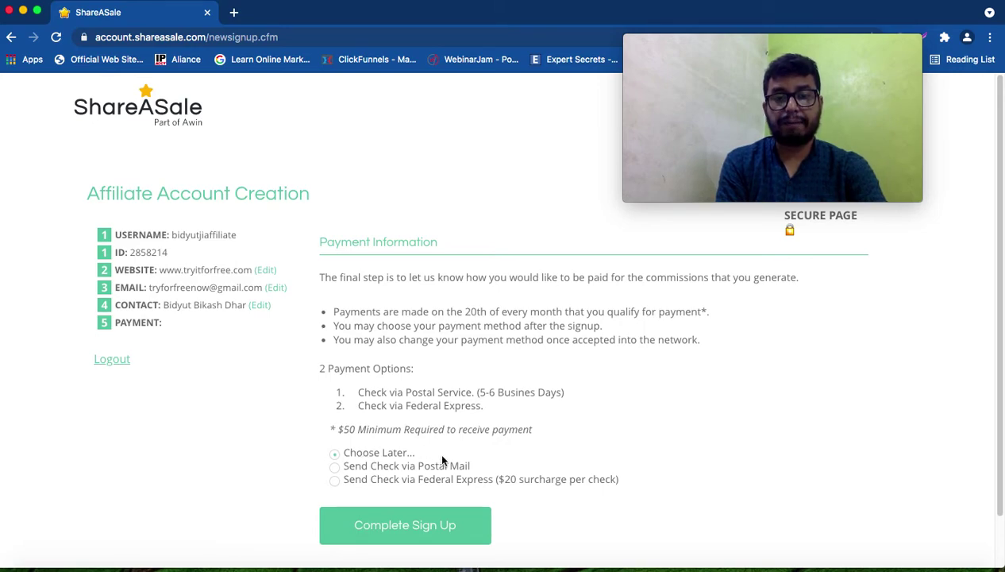
pyautogui.click(420, 537)
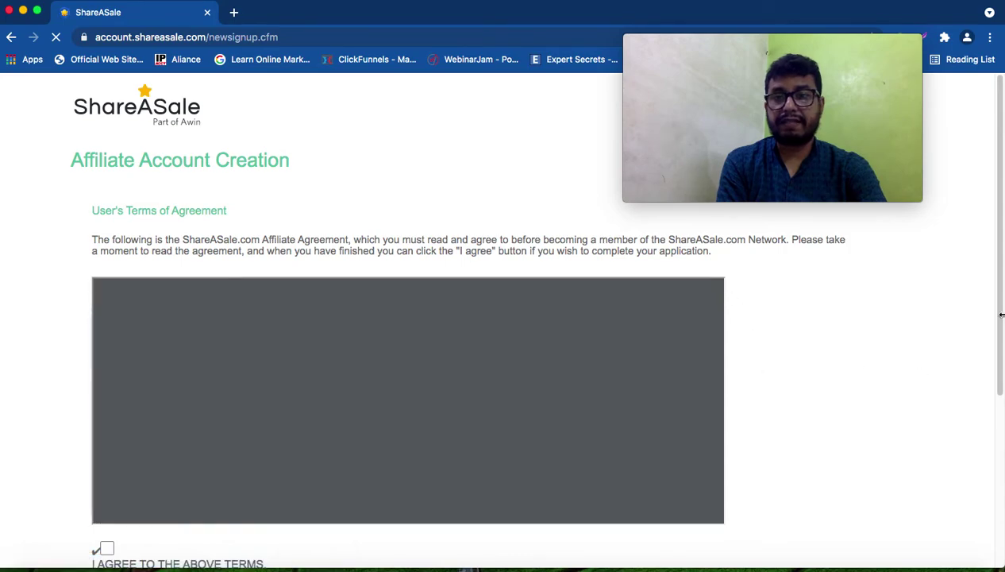
# Step: Scroll through the agreement PDF, tick both the terms and verification boxes, and click Complete Sign Up
pyautogui.moveTo(1001, 306); pyautogui.dragTo(1002, 400)
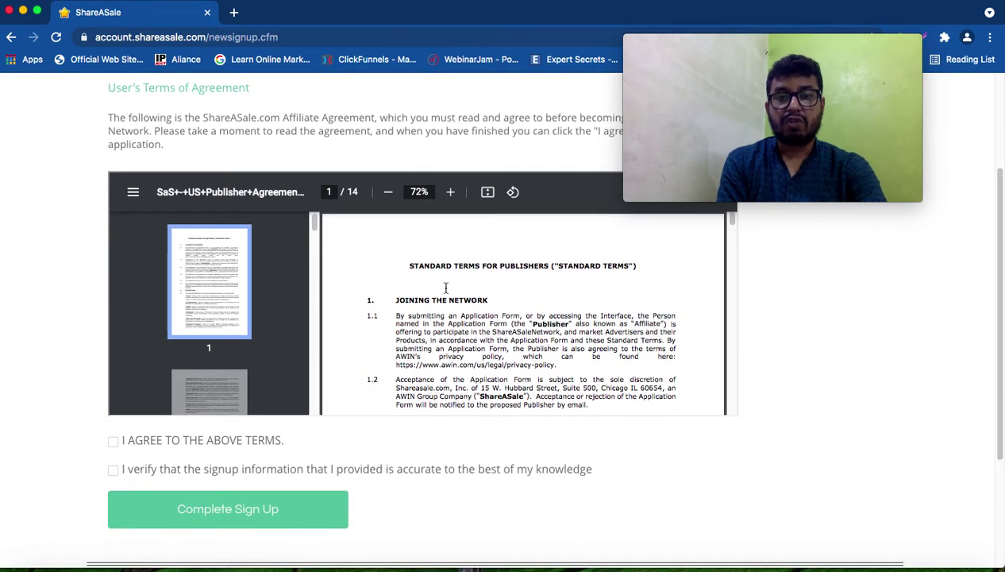
pyautogui.moveTo(730, 221); pyautogui.dragTo(738, 422)
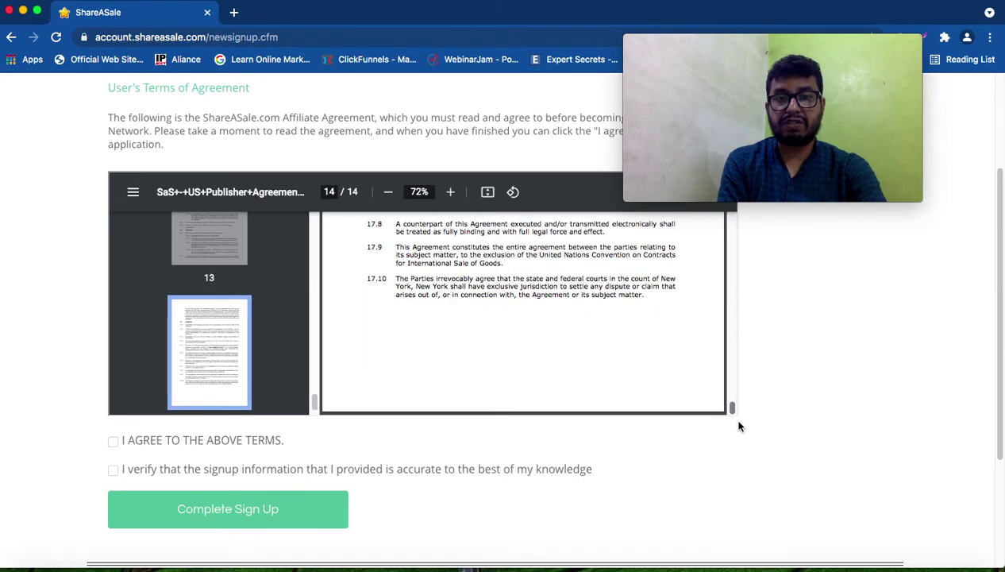
pyautogui.click(114, 442)
pyautogui.click(116, 474)
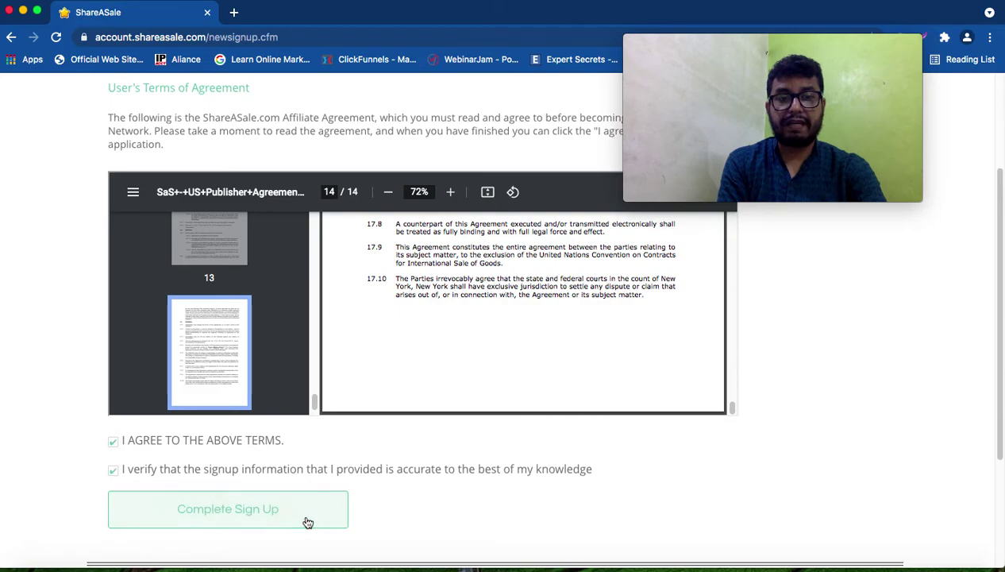
pyautogui.click(252, 519)
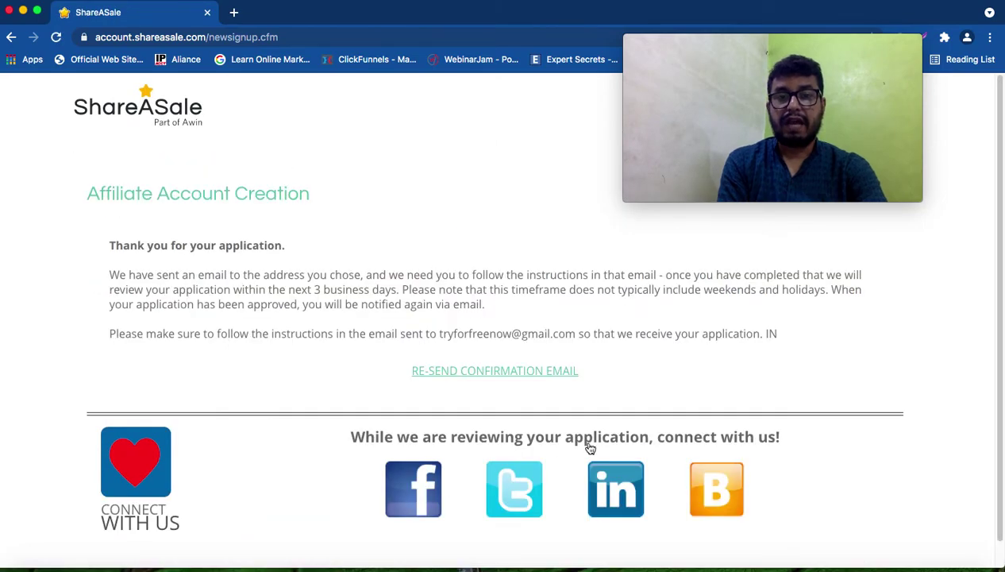
# Step: Highlight the thank-you message and the confirmation-email line to read them
pyautogui.moveTo(92, 171); pyautogui.dragTo(588, 393)
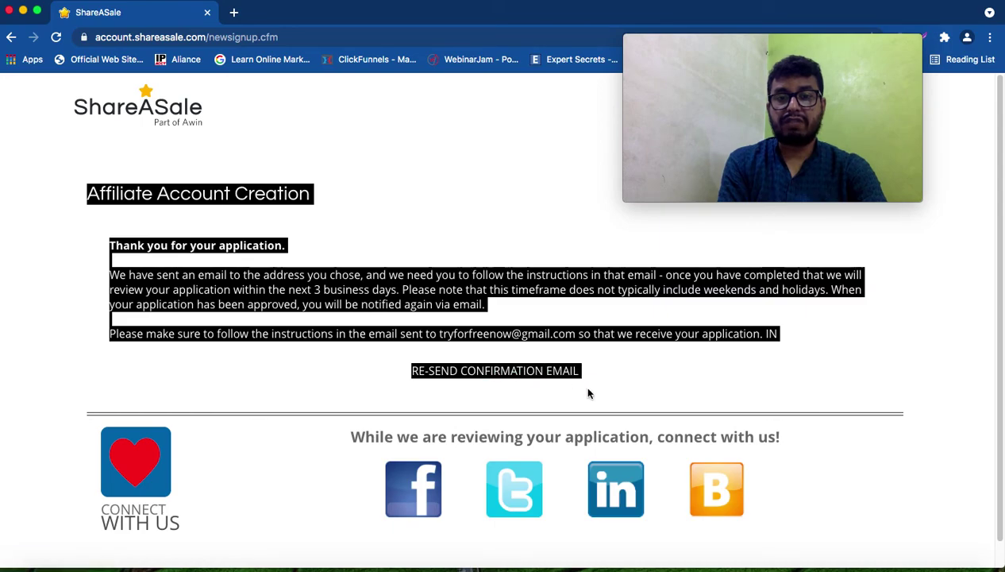
pyautogui.click(390, 203)
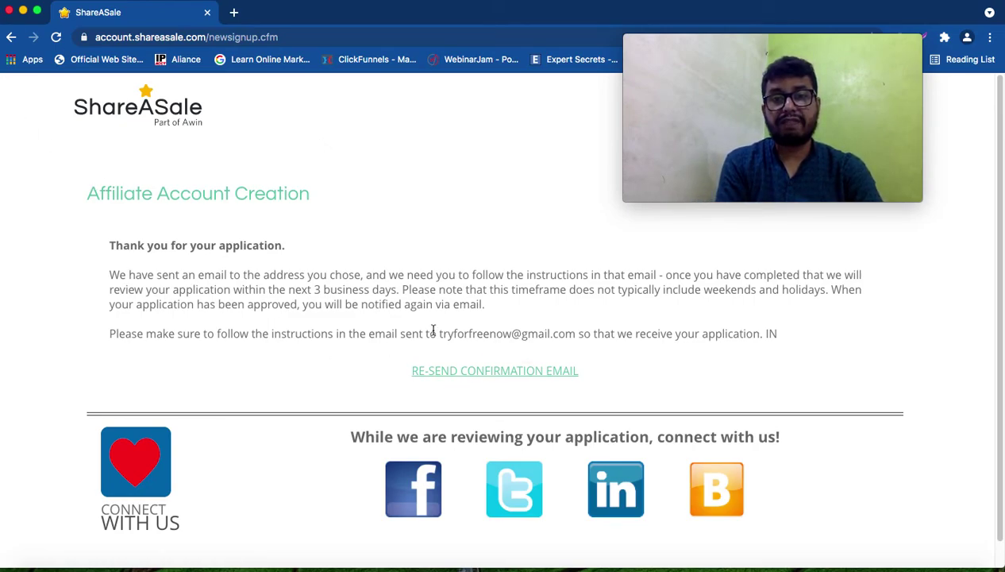
pyautogui.moveTo(565, 334); pyautogui.dragTo(110, 320)
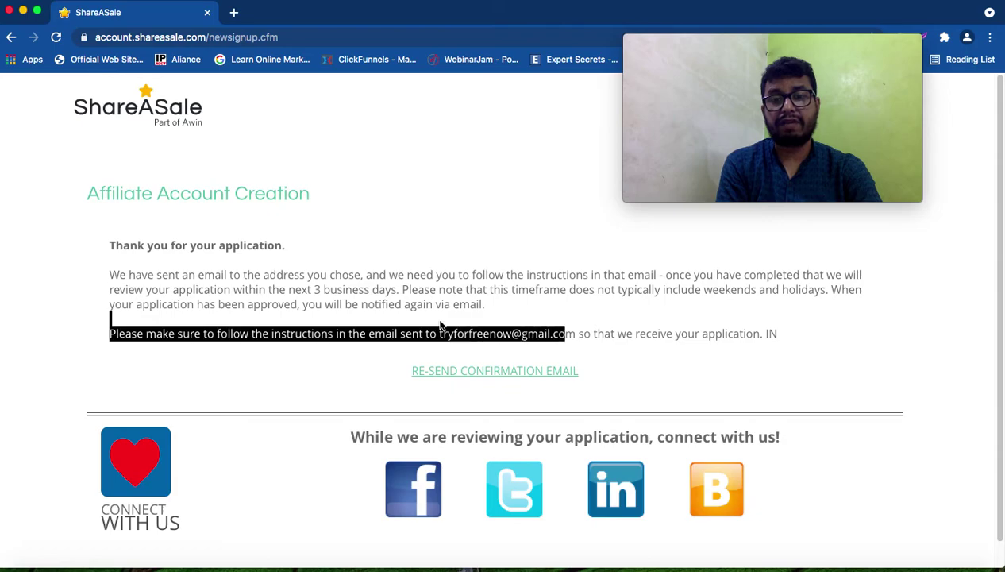
# Step: Load gmail.com in a new Chrome tab and choose Sign in
pyautogui.click(234, 12)
pyautogui.write('gmail.com')
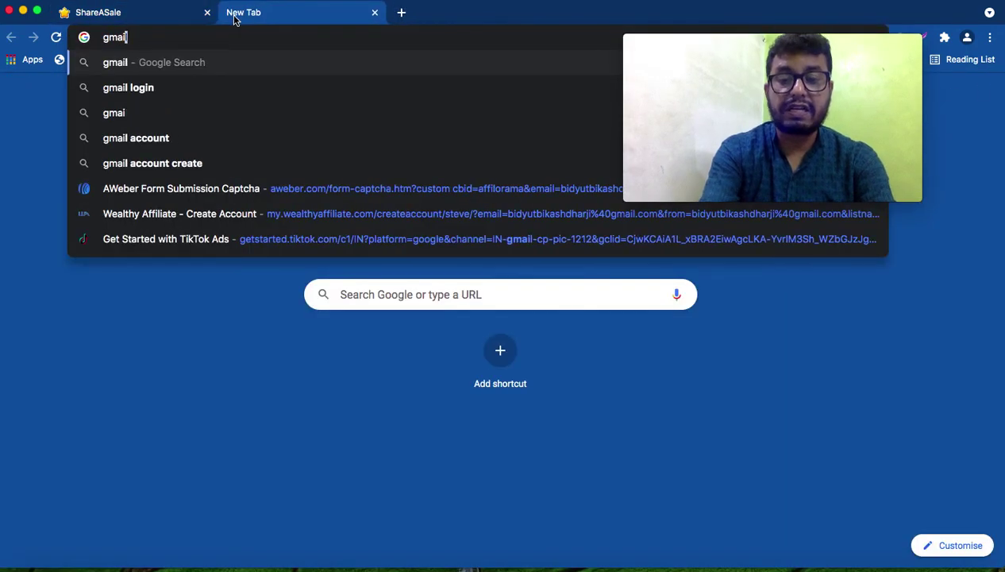
pyautogui.press('Return')
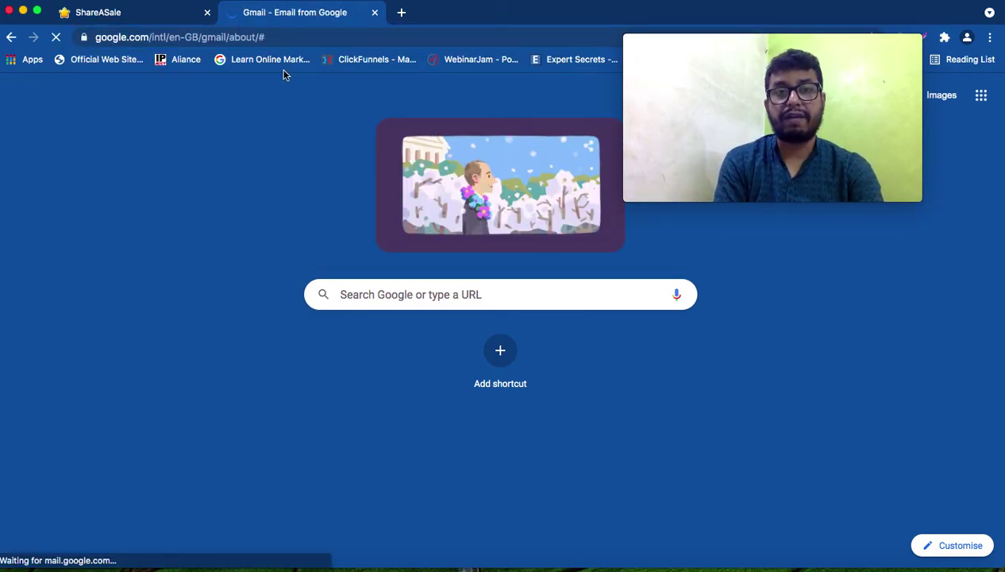
pyautogui.moveTo(742, 101)
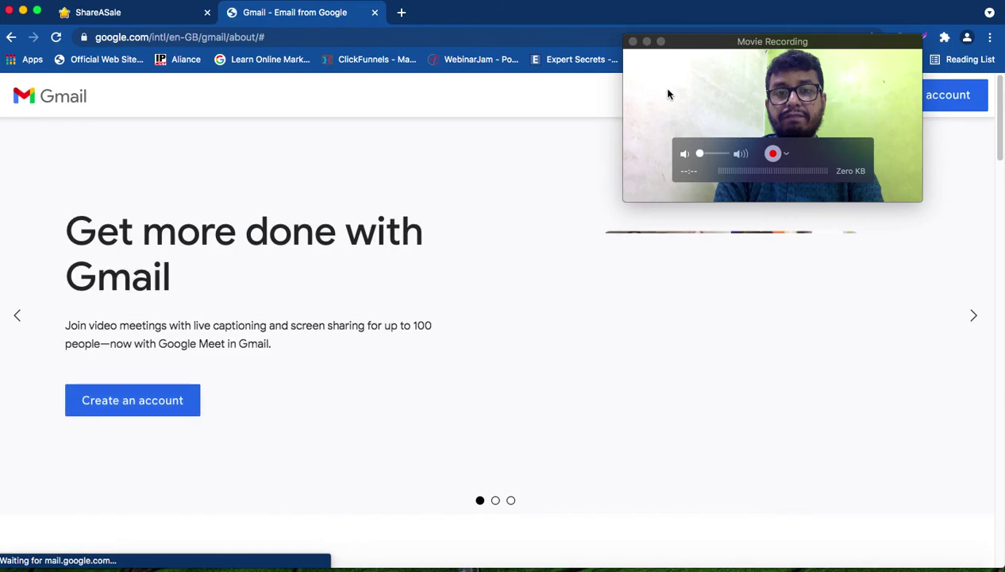
pyautogui.moveTo(671, 95); pyautogui.dragTo(571, 184)
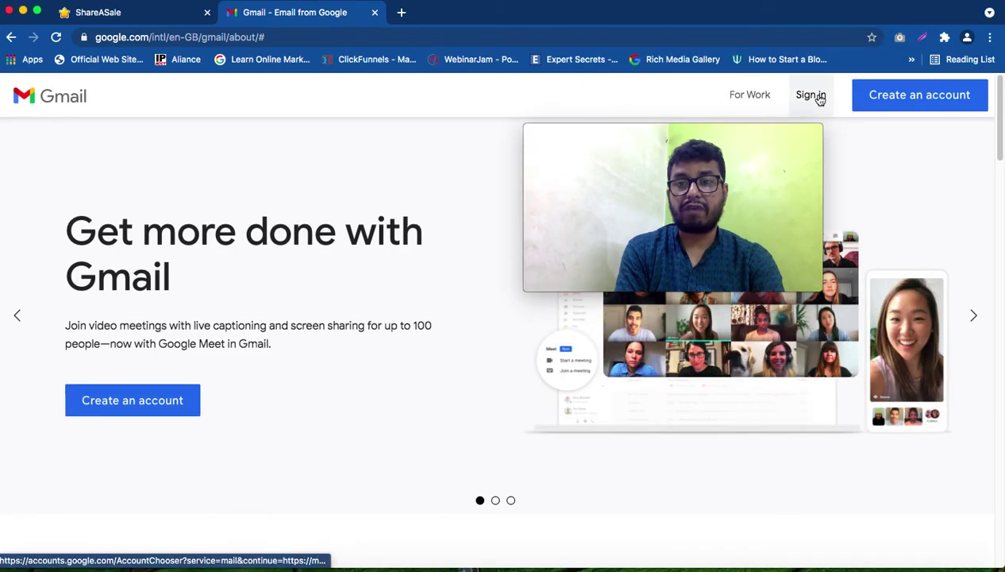
pyautogui.click(813, 96)
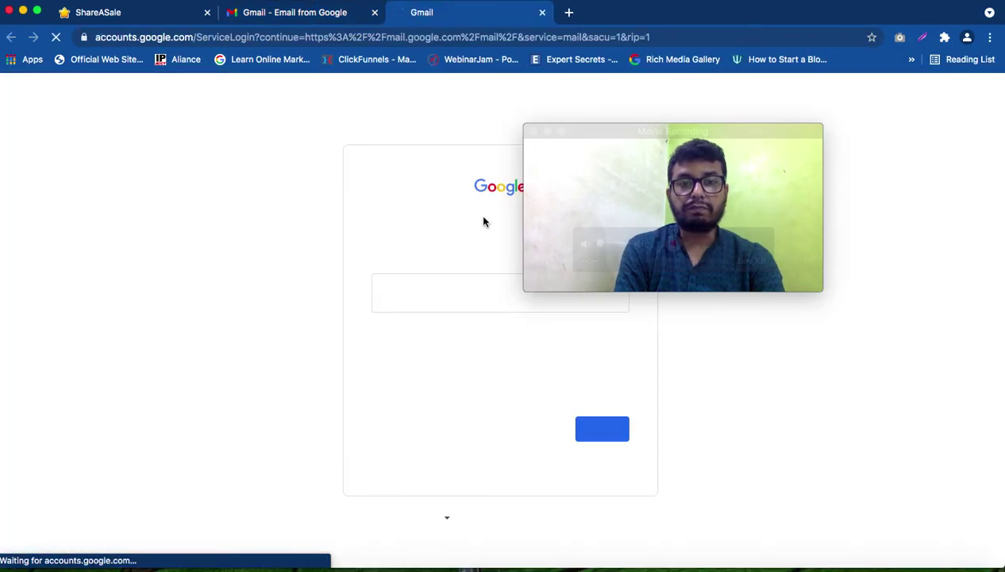
# Step: Enter the account email and the account password to sign in to Google
pyautogui.click(409, 286)
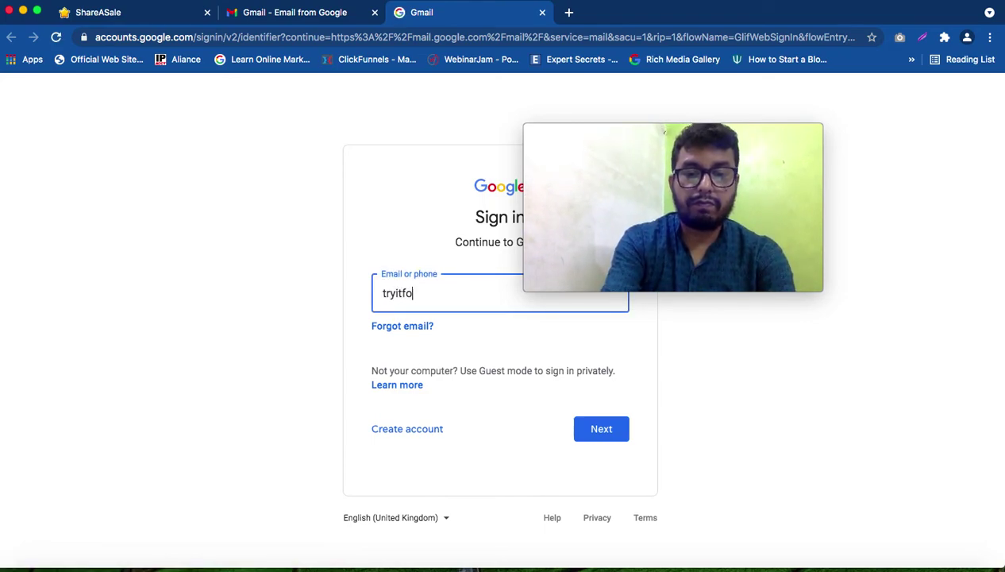
pyautogui.press('Return')
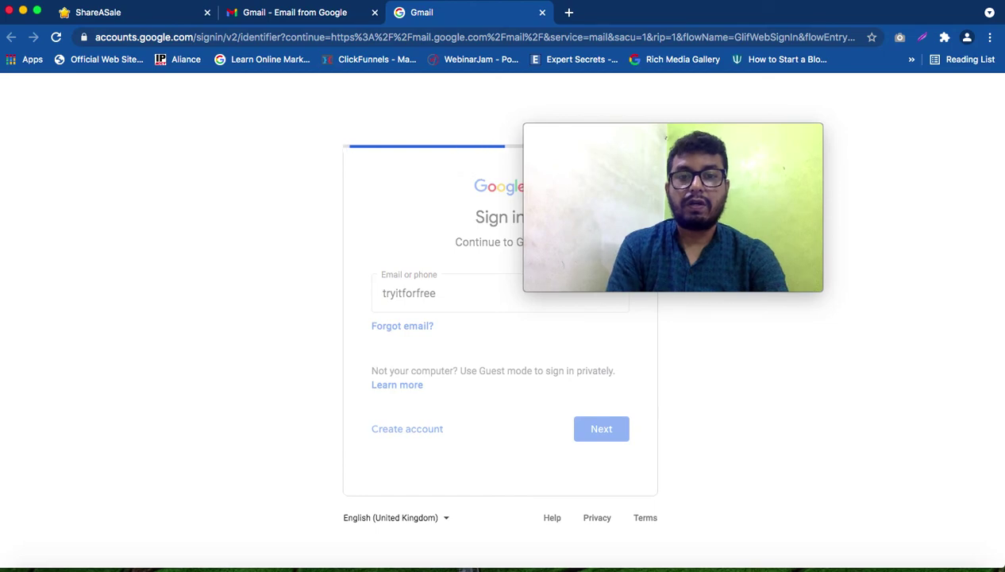
pyautogui.write('***********')
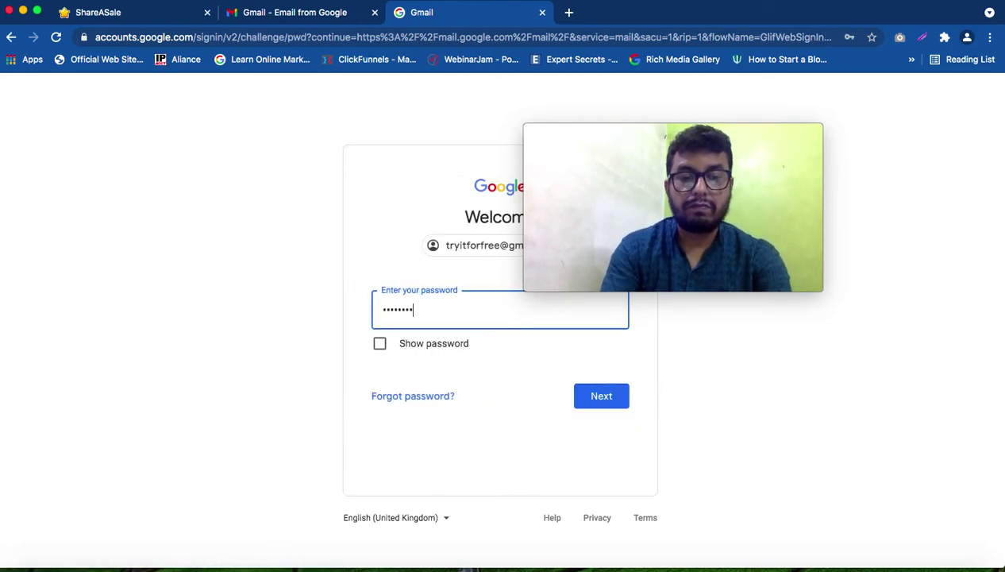
pyautogui.press('Return')
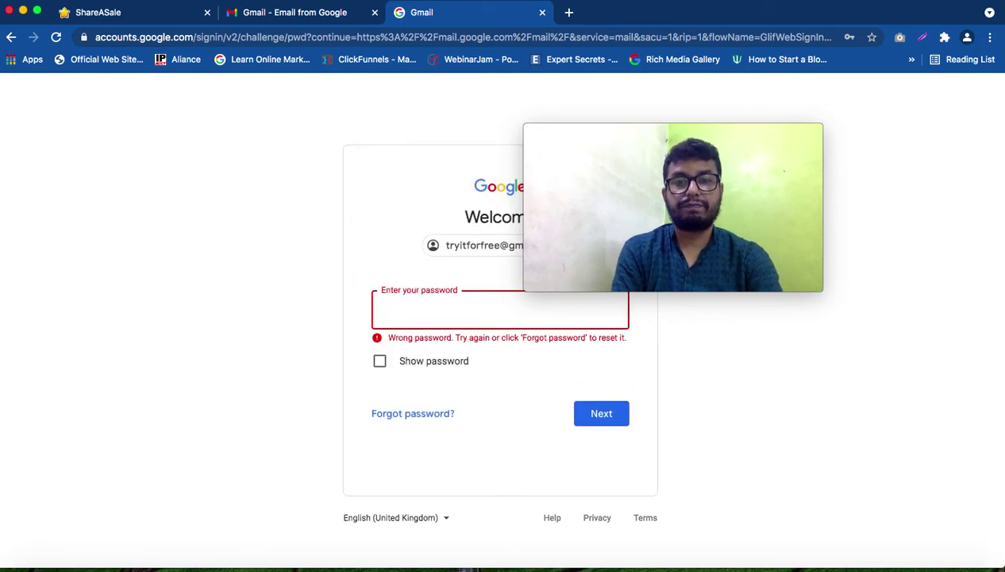
# Step: Read the Wrong password error and switch back to the ShareASale thank-you tab
pyautogui.moveTo(581, 196)
pyautogui.moveTo(581, 196); pyautogui.dragTo(763, 212)
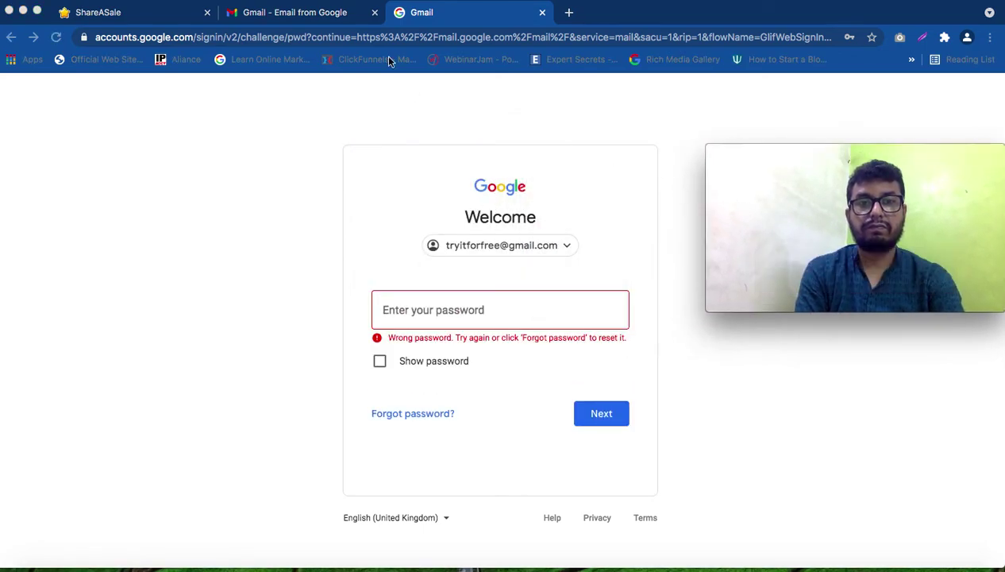
pyautogui.click(127, 17)
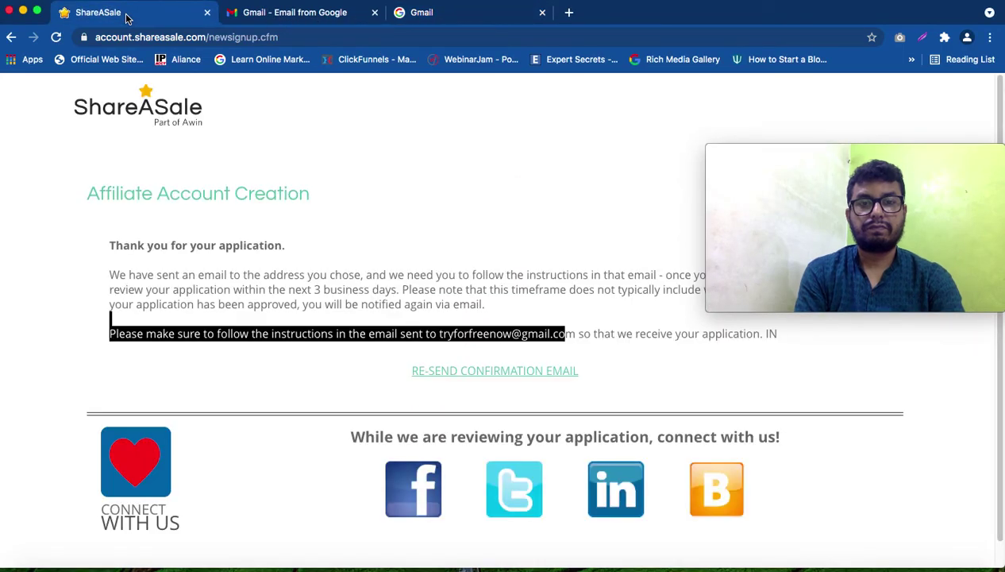